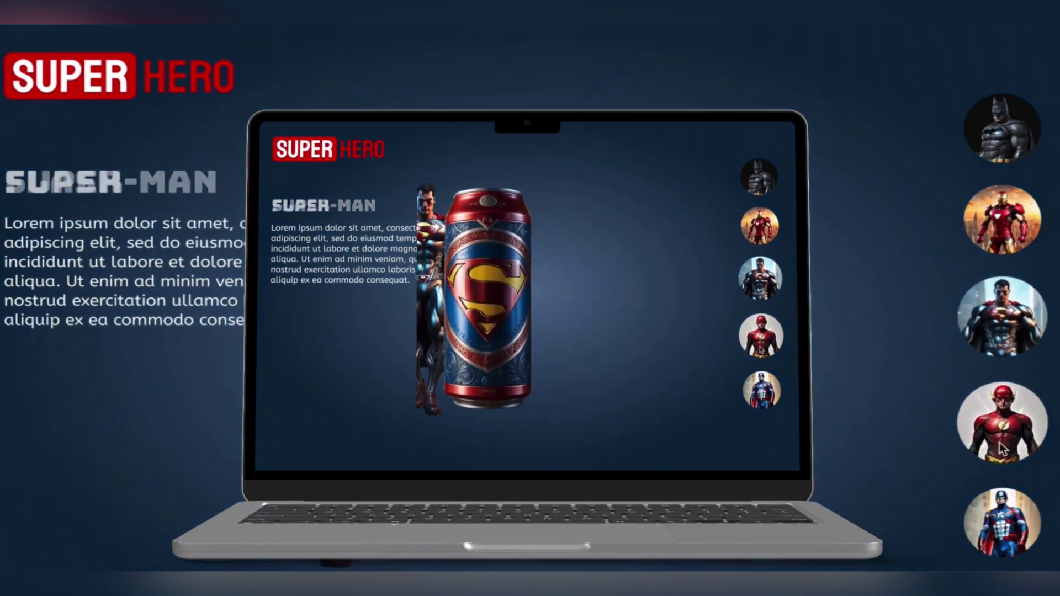
{"action": "left_click", "coordinate": [1004, 518]}
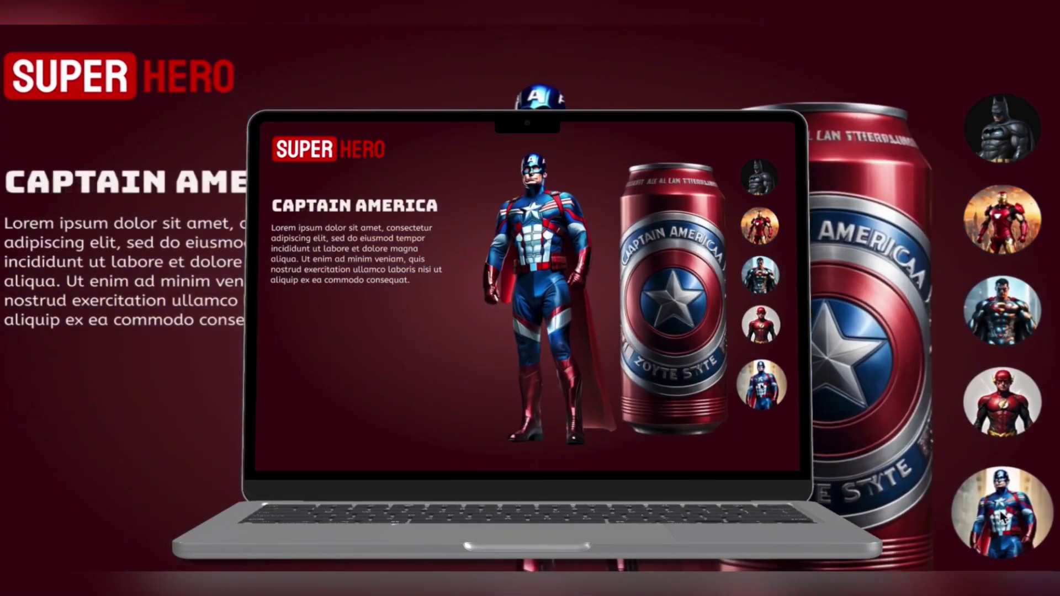
{"action": "left_click", "coordinate": [1000, 411]}
{"action": "left_click", "coordinate": [993, 319]}
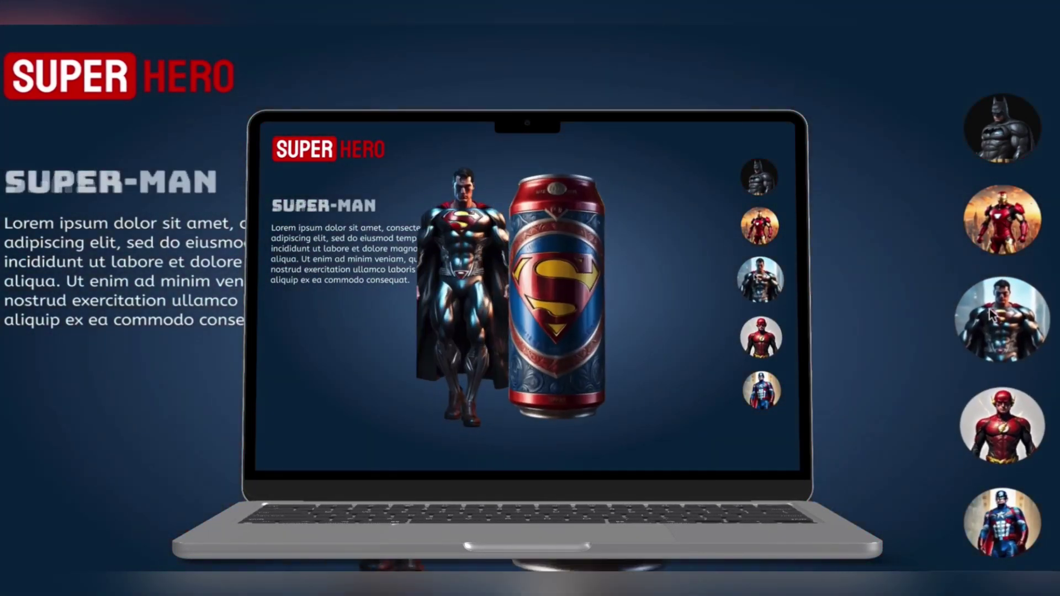
{"action": "left_click", "coordinate": [1001, 221]}
{"action": "left_click", "coordinate": [996, 142]}
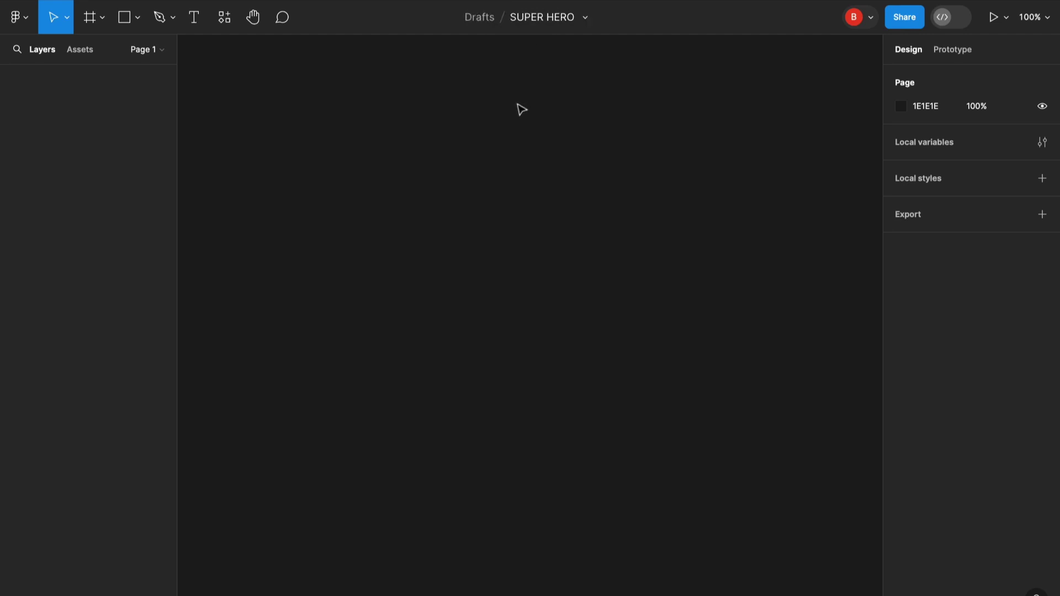
Create a new frame from the MacBook Air desktop preset at 1280 × 832
{"action": "left_click", "coordinate": [103, 18]}
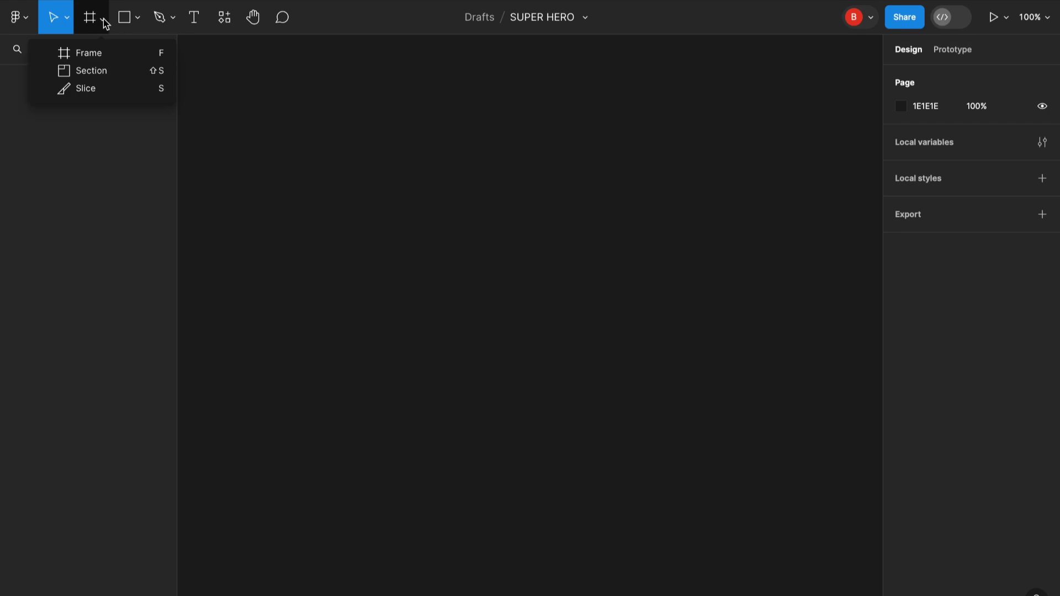
{"action": "left_click", "coordinate": [95, 58]}
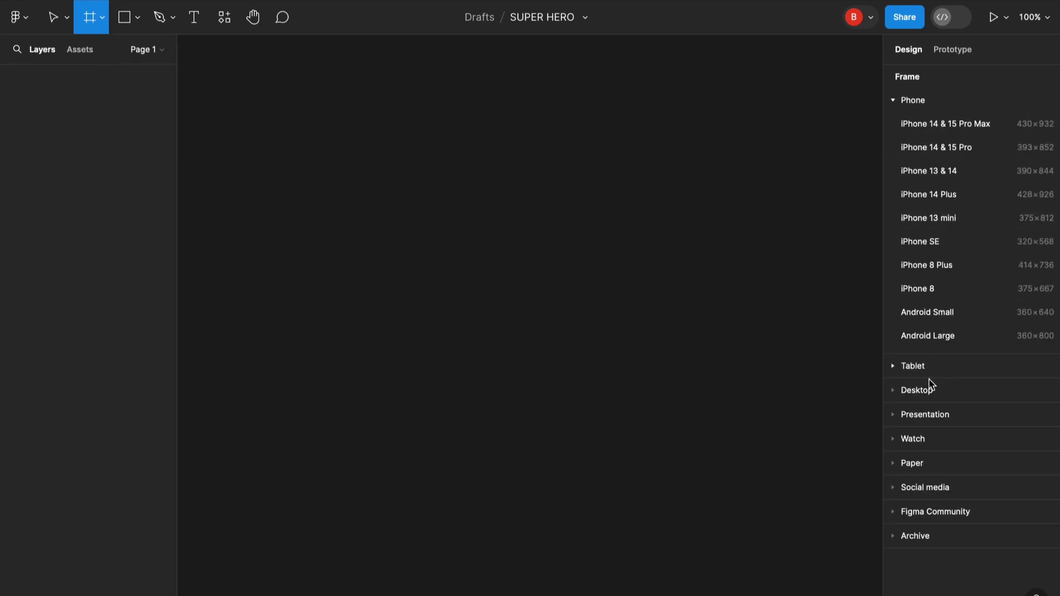
{"action": "left_click", "coordinate": [914, 387]}
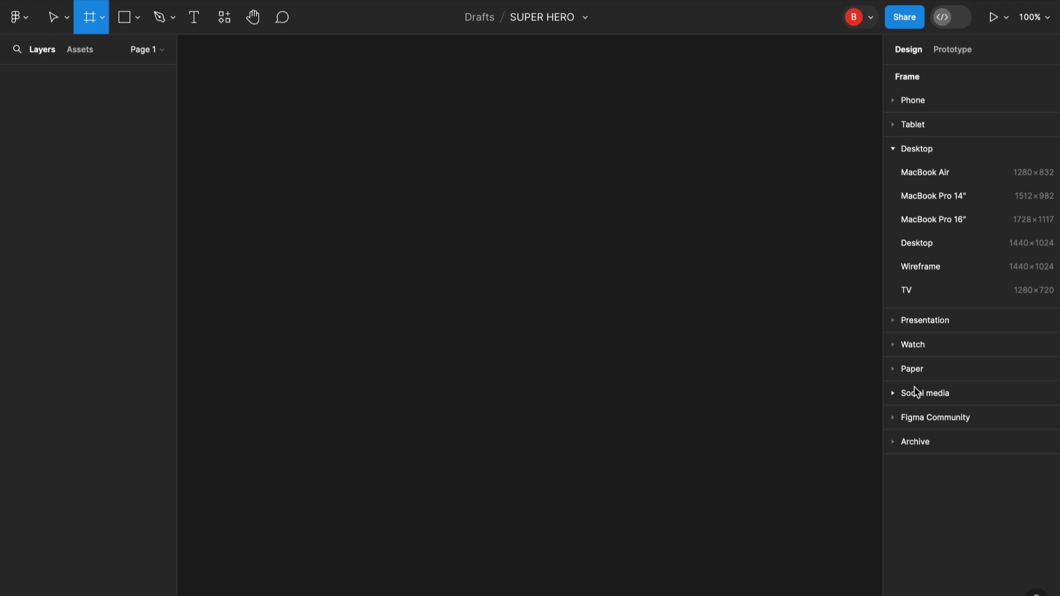
{"action": "left_click", "coordinate": [925, 172]}
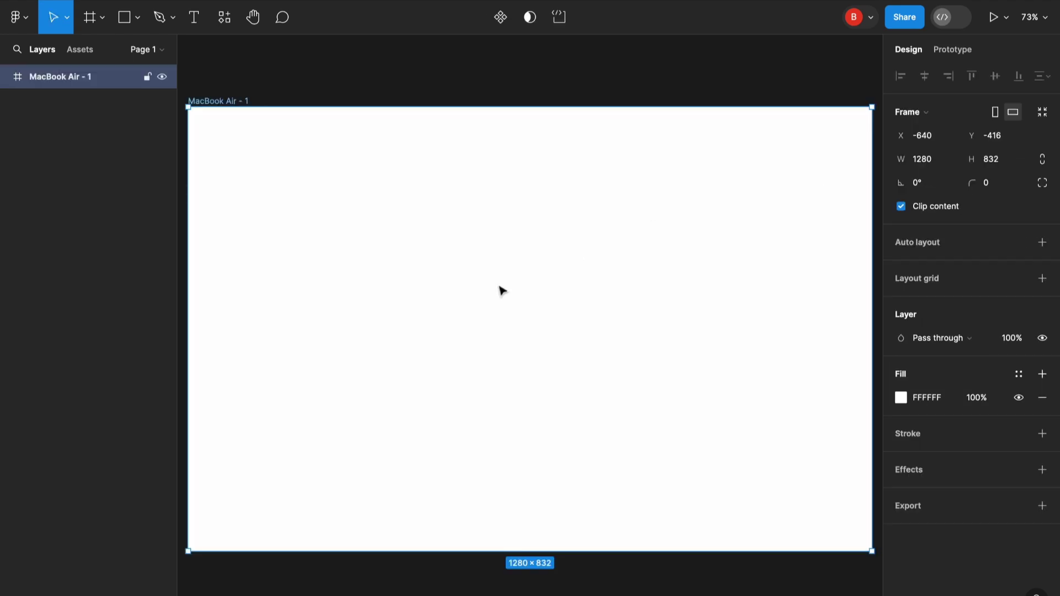
Rename the MacBook Air frame as BATMAN
{"action": "scroll", "coordinate": [499, 291], "scroll_direction": "down", "scroll_amount": 3}
{"action": "left_click", "coordinate": [473, 130]}
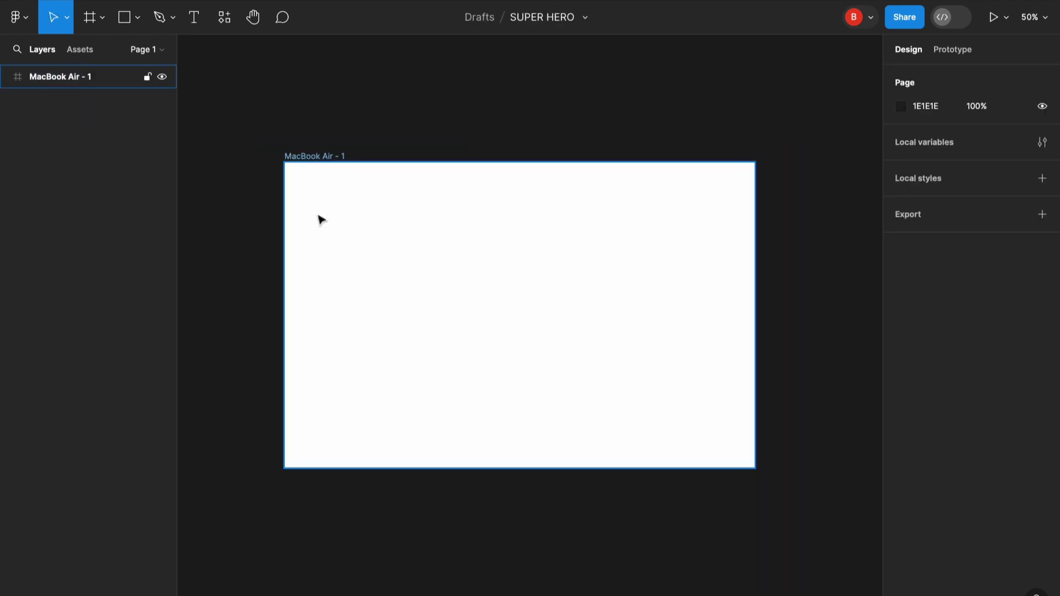
{"action": "double_click", "coordinate": [308, 157]}
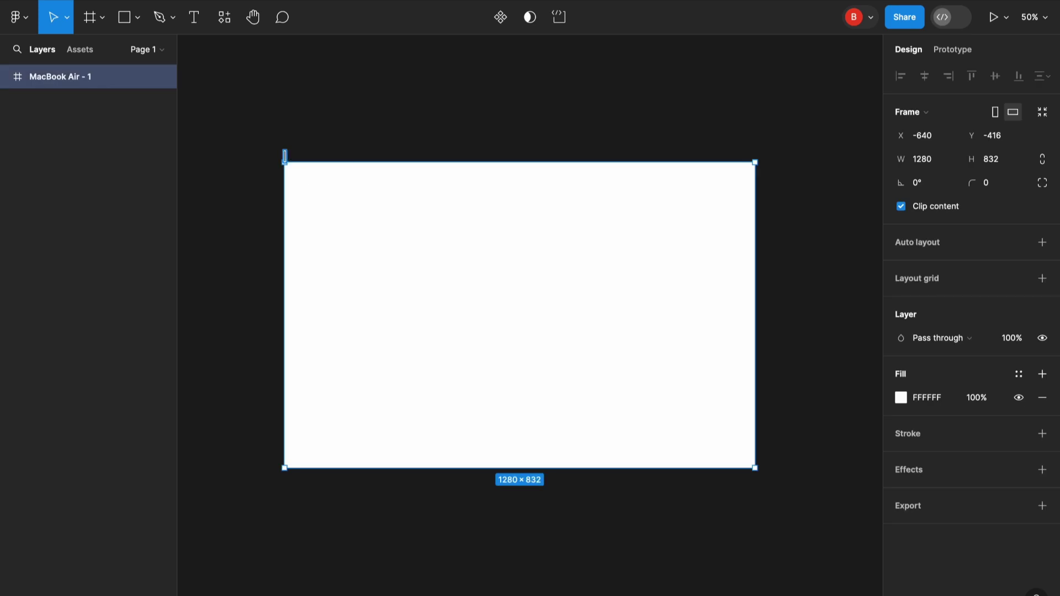
{"action": "left_click", "coordinate": [387, 114]}
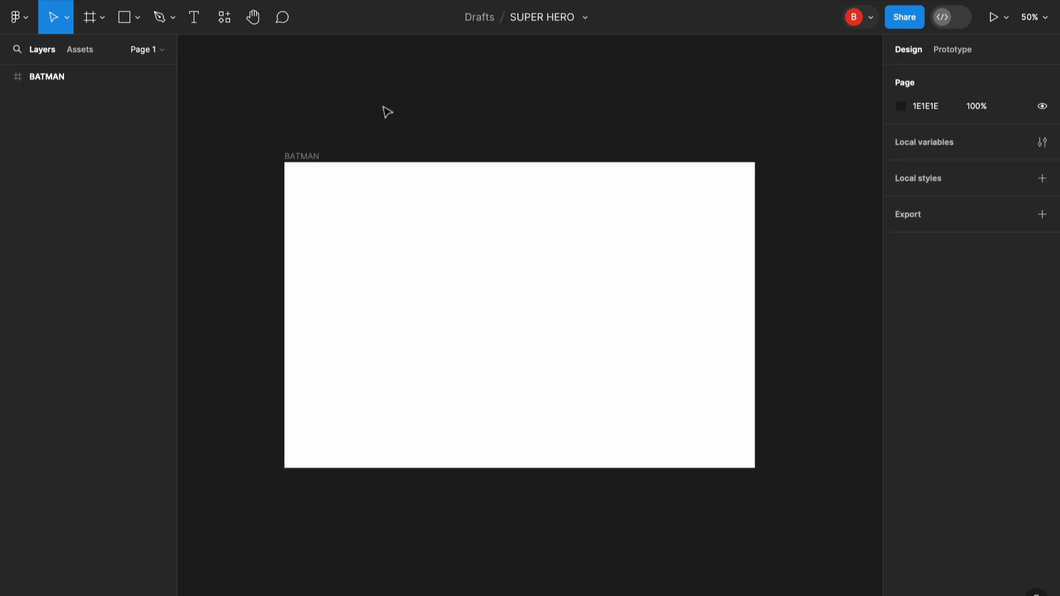
Import all five juice can PNG images from the JUICE CAN folder and place them together on the canvas
{"action": "left_click", "coordinate": [25, 20]}
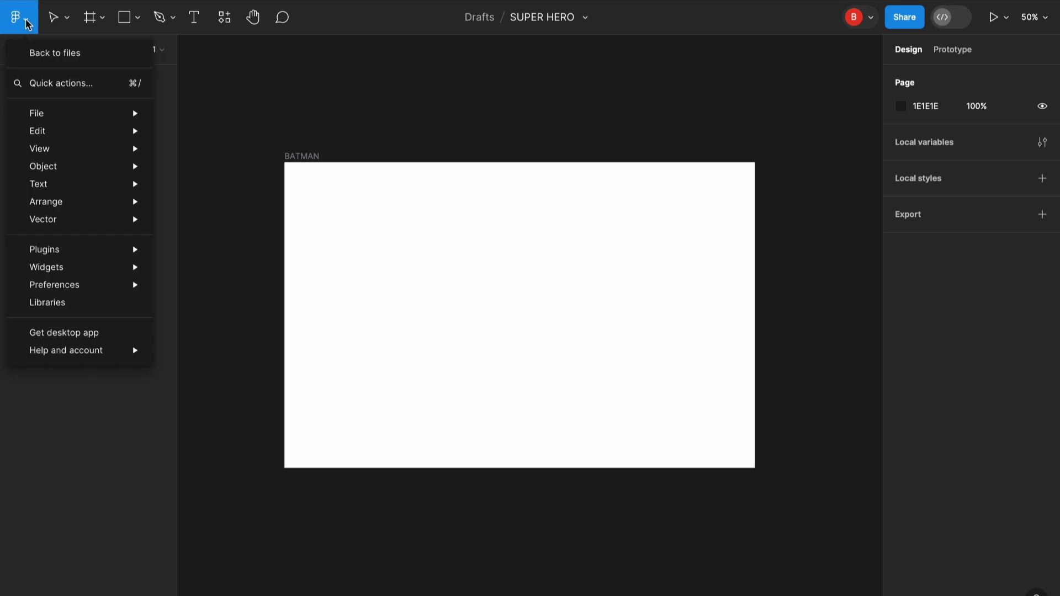
{"action": "mouse_move", "coordinate": [49, 175]}
{"action": "mouse_move", "coordinate": [51, 119]}
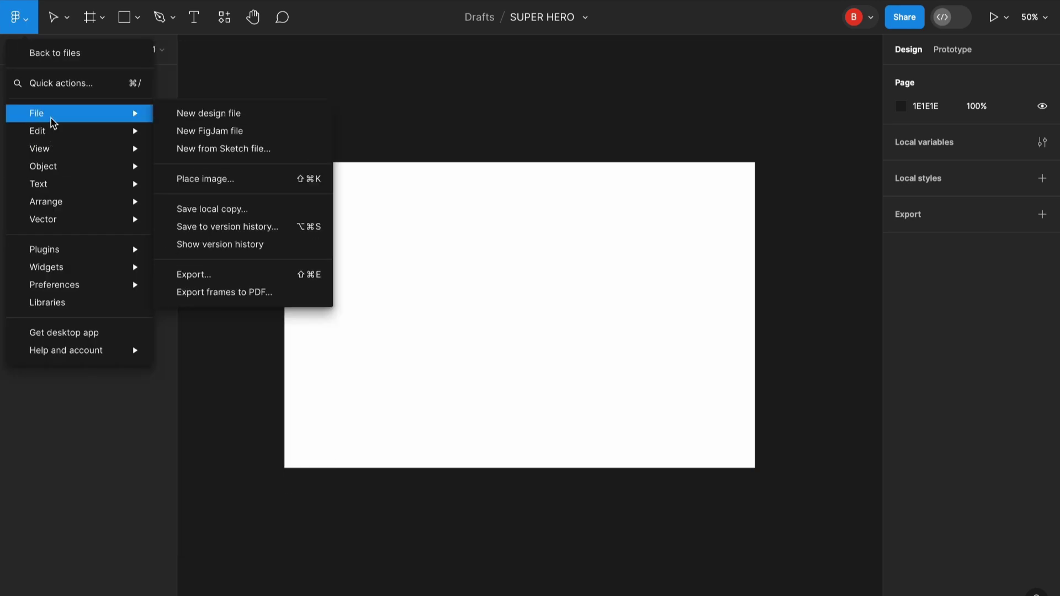
{"action": "left_click", "coordinate": [204, 178]}
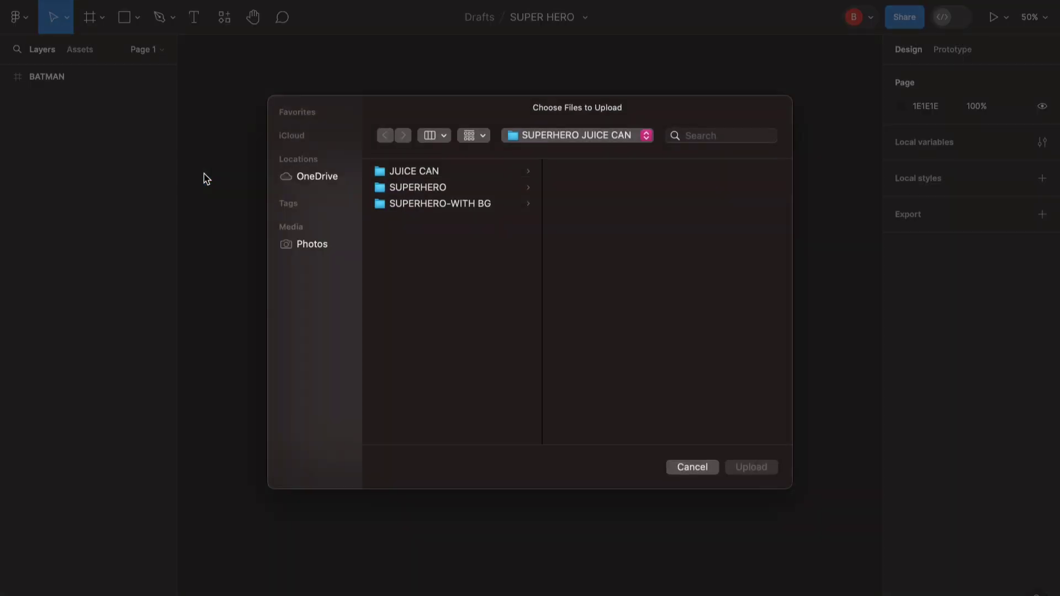
{"action": "left_click", "coordinate": [423, 174]}
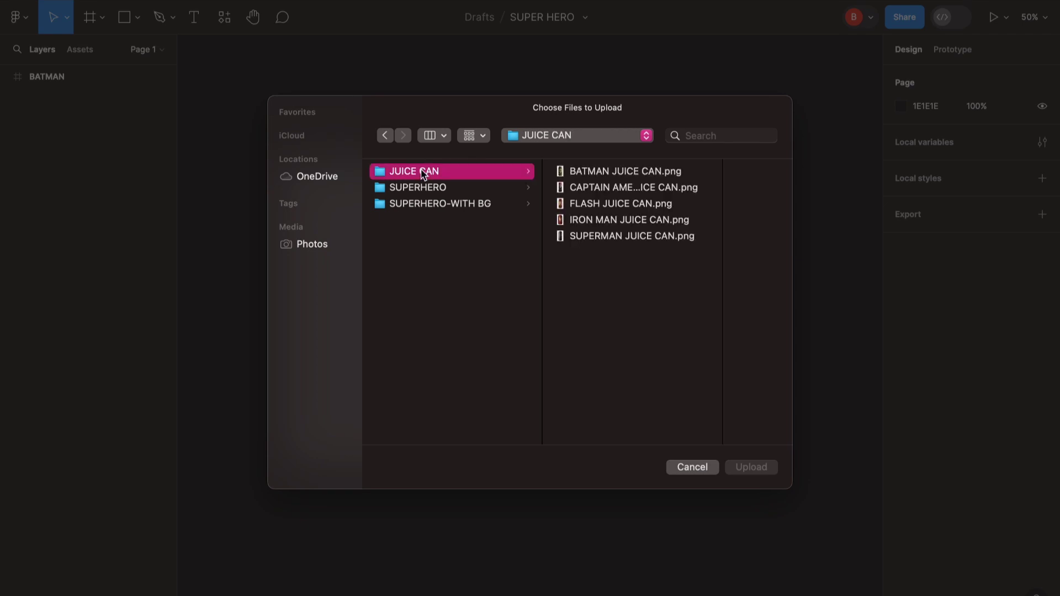
{"action": "left_click_drag", "start_coordinate": [675, 356], "coordinate": [671, 156]}
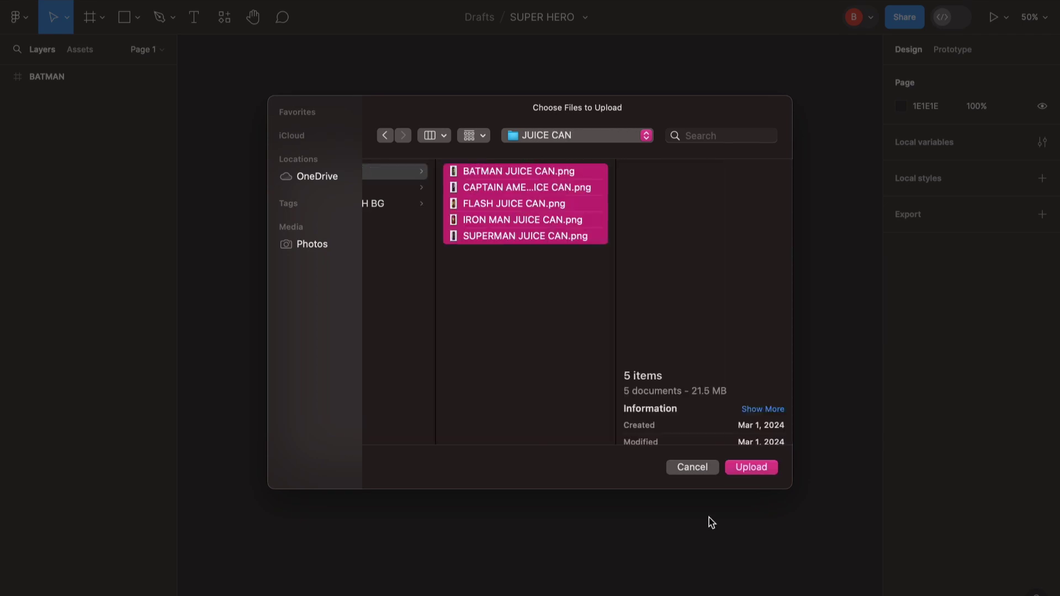
{"action": "left_click", "coordinate": [750, 468]}
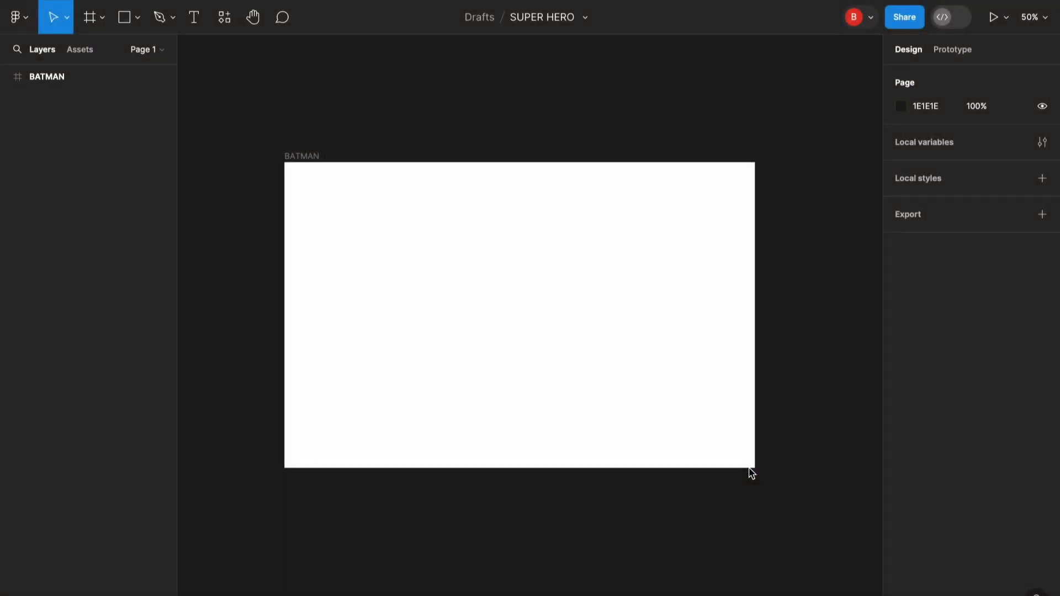
{"action": "scroll", "coordinate": [526, 541], "scroll_direction": "down", "scroll_amount": 5}
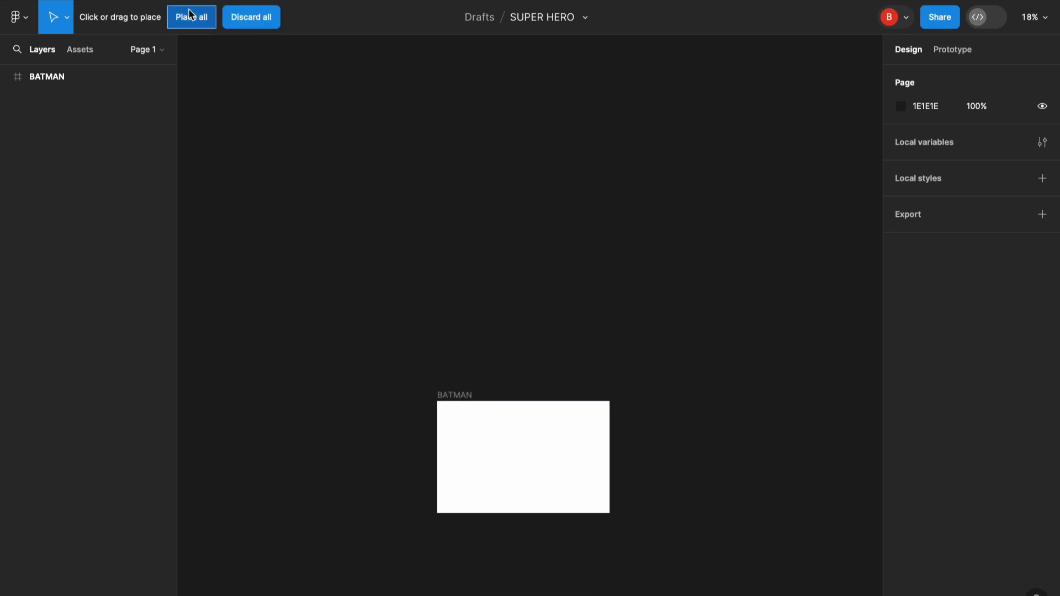
{"action": "left_click", "coordinate": [190, 16]}
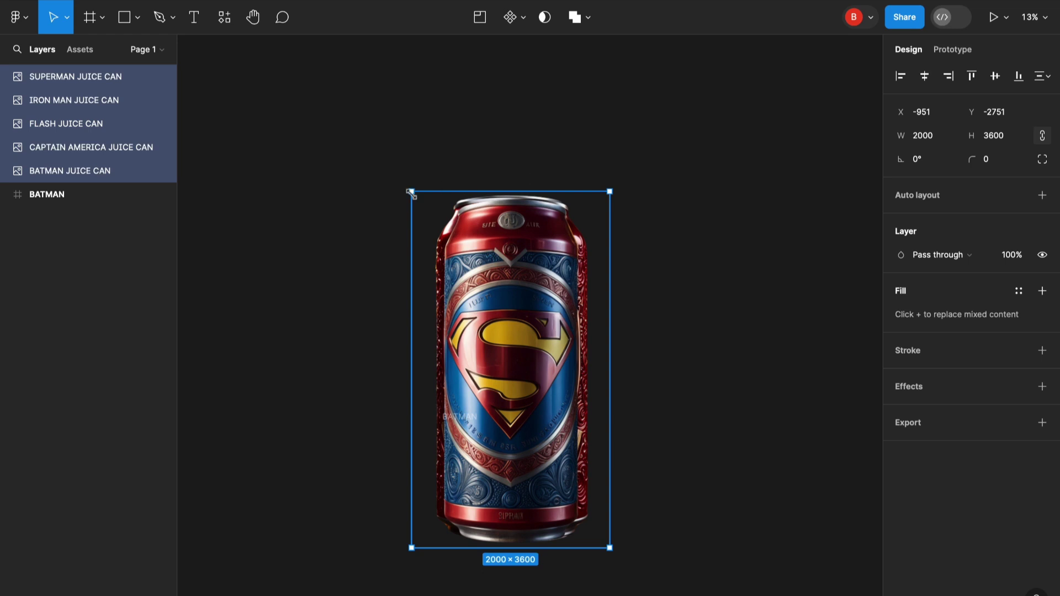
Scale the five stacked juice can images down together to about 361 × 648
{"action": "left_click_drag", "start_coordinate": [411, 192], "coordinate": [522, 464]}
{"action": "scroll", "coordinate": [521, 464], "scroll_direction": "up", "scroll_amount": 4}
{"action": "scroll", "coordinate": [521, 464], "scroll_direction": "down", "scroll_amount": 4}
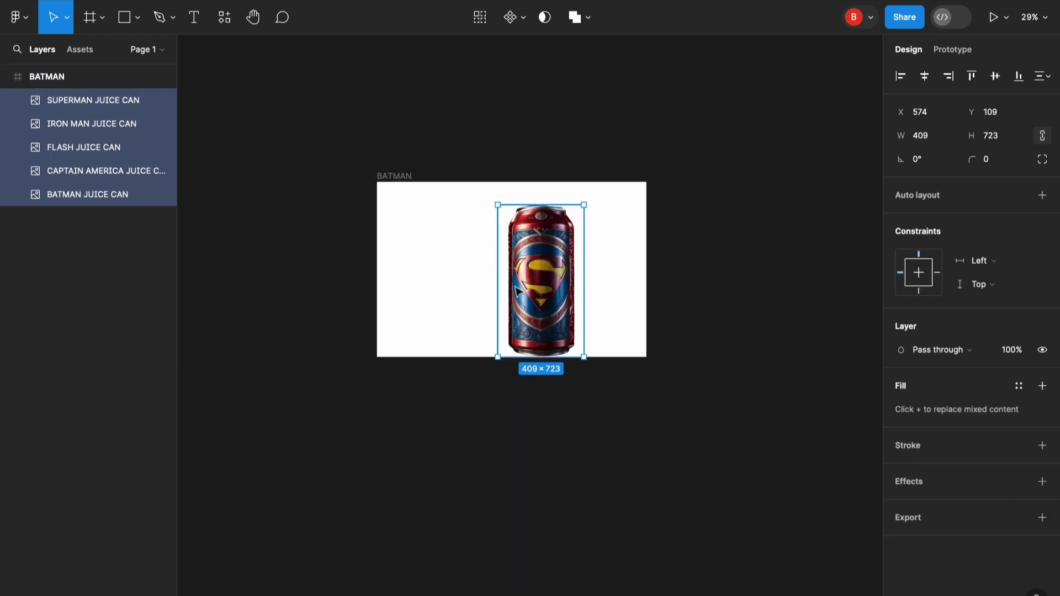
{"action": "scroll", "coordinate": [518, 290], "scroll_direction": "up", "scroll_amount": 2}
{"action": "left_click_drag", "start_coordinate": [490, 164], "coordinate": [507, 187]}
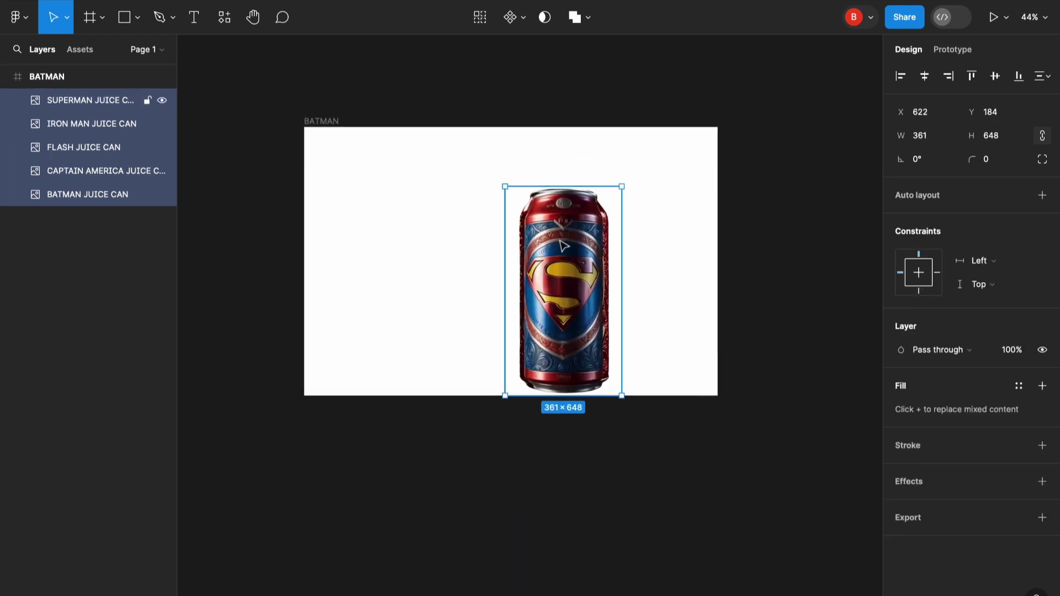
Move the juice cans out of the BATMAN frame and spread them in a row beneath it
{"action": "left_click_drag", "start_coordinate": [555, 293], "coordinate": [462, 277]}
{"action": "left_click", "coordinate": [467, 429]}
{"action": "scroll", "coordinate": [467, 430], "scroll_direction": "down", "scroll_amount": 3}
{"action": "left_click_drag", "start_coordinate": [400, 319], "coordinate": [479, 354]}
{"action": "left_click_drag", "start_coordinate": [470, 340], "coordinate": [557, 498]}
{"action": "left_click", "coordinate": [531, 502]}
{"action": "left_click", "coordinate": [390, 488]}
{"action": "left_click_drag", "start_coordinate": [384, 496], "coordinate": [649, 501]}
{"action": "left_click", "coordinate": [402, 500]}
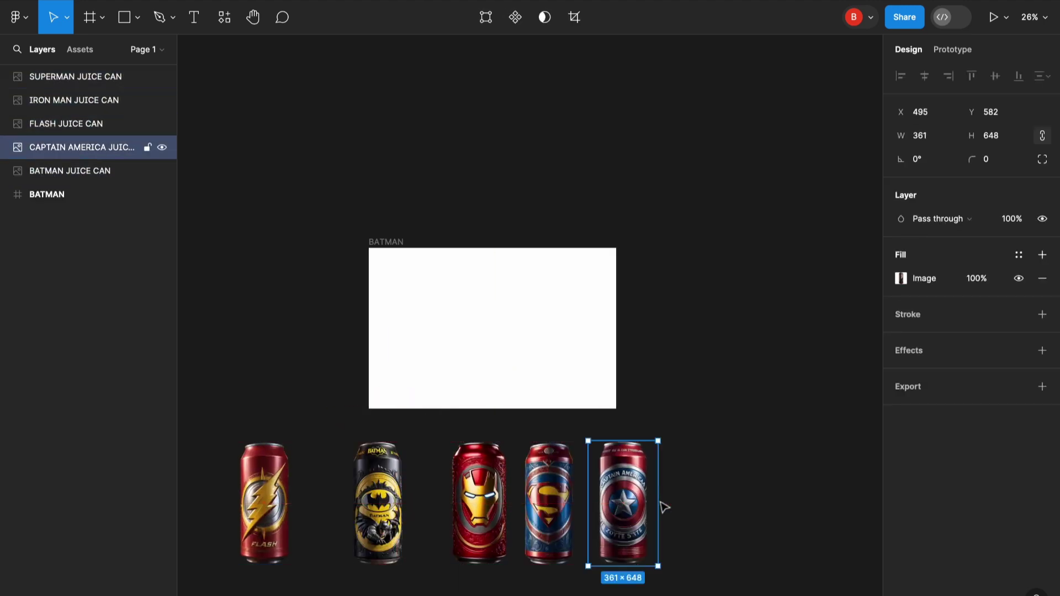
{"action": "left_click", "coordinate": [668, 505]}
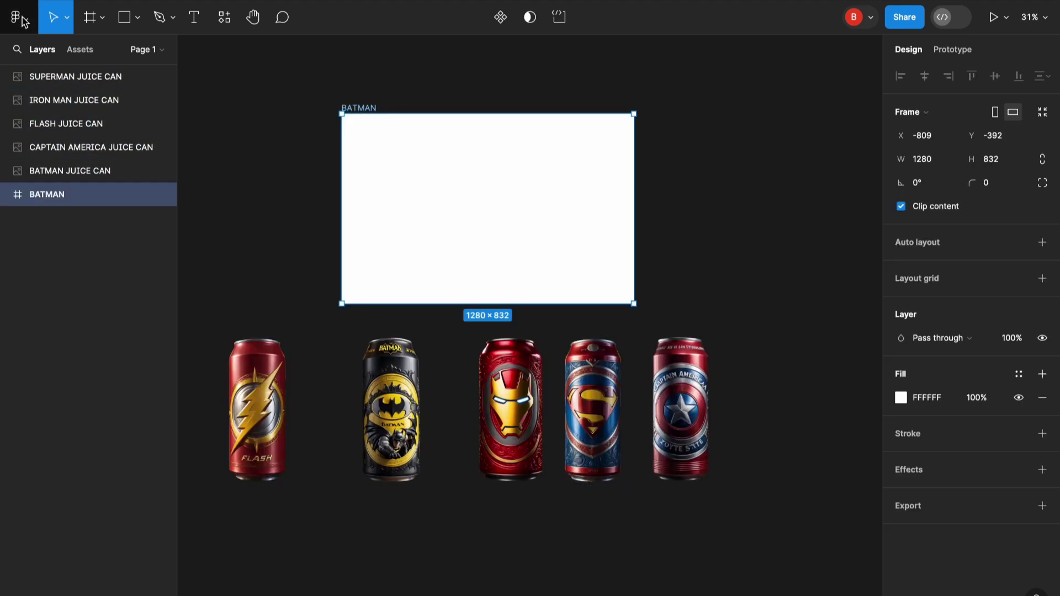
Load the five superhero figure images for placement in the empty area beside the row of cans
{"action": "left_click", "coordinate": [22, 18]}
{"action": "mouse_move", "coordinate": [102, 113]}
{"action": "left_click", "coordinate": [217, 181]}
{"action": "left_click_drag", "start_coordinate": [470, 243], "coordinate": [420, 170]}
{"action": "left_click", "coordinate": [761, 467]}
{"action": "scroll", "coordinate": [607, 321], "scroll_direction": "right", "scroll_amount": 3}
{"action": "scroll", "coordinate": [608, 320], "scroll_direction": "down", "scroll_amount": 1}
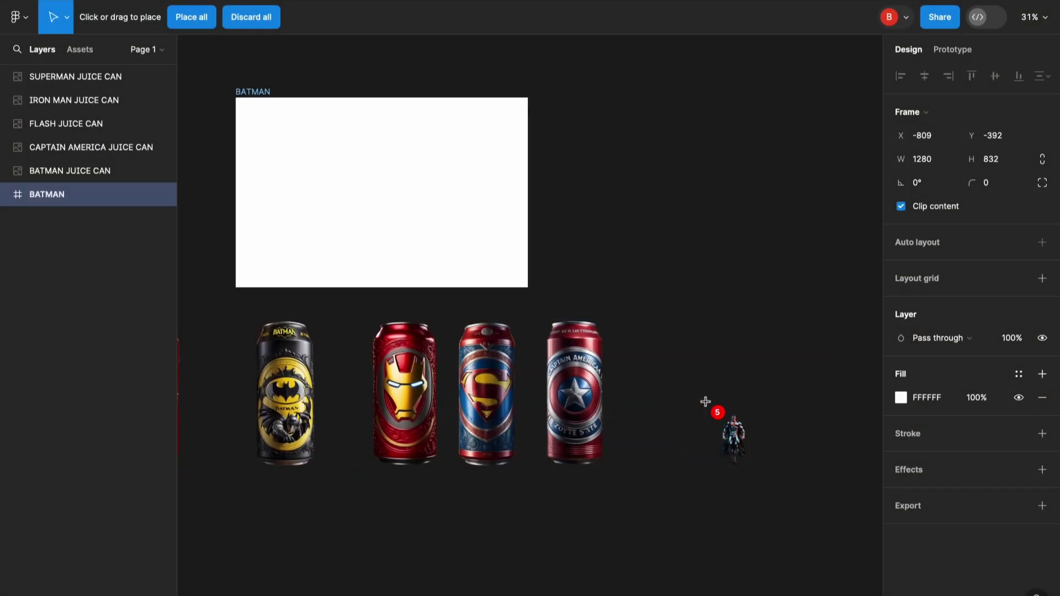
Place the Superman, Iron Man, Flash, Captain America and Batman figures one by one beside the cans, slightly taller than the cans
{"action": "left_click_drag", "start_coordinate": [623, 325], "coordinate": [712, 482]}
{"action": "left_click_drag", "start_coordinate": [724, 336], "coordinate": [805, 494]}
{"action": "scroll", "coordinate": [718, 442], "scroll_direction": "right", "scroll_amount": 3}
{"action": "left_click_drag", "start_coordinate": [674, 347], "coordinate": [769, 517]}
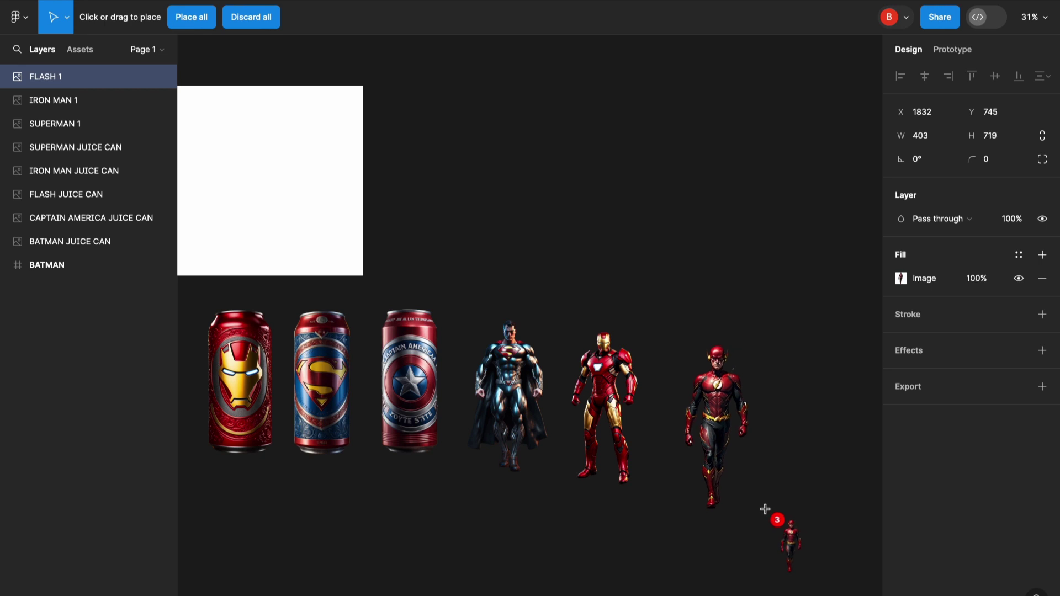
{"action": "scroll", "coordinate": [718, 442], "scroll_direction": "right", "scroll_amount": 3}
{"action": "left_click_drag", "start_coordinate": [611, 333], "coordinate": [694, 506]}
{"action": "left_click_drag", "start_coordinate": [721, 354], "coordinate": [800, 527]}
{"action": "left_click", "coordinate": [710, 403]}
Move all five superhero figures together to a row beneath the juice cans
{"action": "scroll", "coordinate": [641, 270], "scroll_direction": "down", "scroll_amount": 3}
{"action": "scroll", "coordinate": [641, 270], "scroll_direction": "left", "scroll_amount": 2}
{"action": "scroll", "coordinate": [646, 270], "scroll_direction": "right", "scroll_amount": 1}
{"action": "scroll", "coordinate": [555, 304], "scroll_direction": "down", "scroll_amount": 3}
{"action": "left_click_drag", "start_coordinate": [585, 241], "coordinate": [764, 319]}
{"action": "left_click_drag", "start_coordinate": [712, 306], "coordinate": [526, 359]}
{"action": "left_click", "coordinate": [477, 320]}
{"action": "scroll", "coordinate": [461, 309], "scroll_direction": "up", "scroll_amount": 5}
{"action": "scroll", "coordinate": [458, 271], "scroll_direction": "up", "scroll_amount": 1}
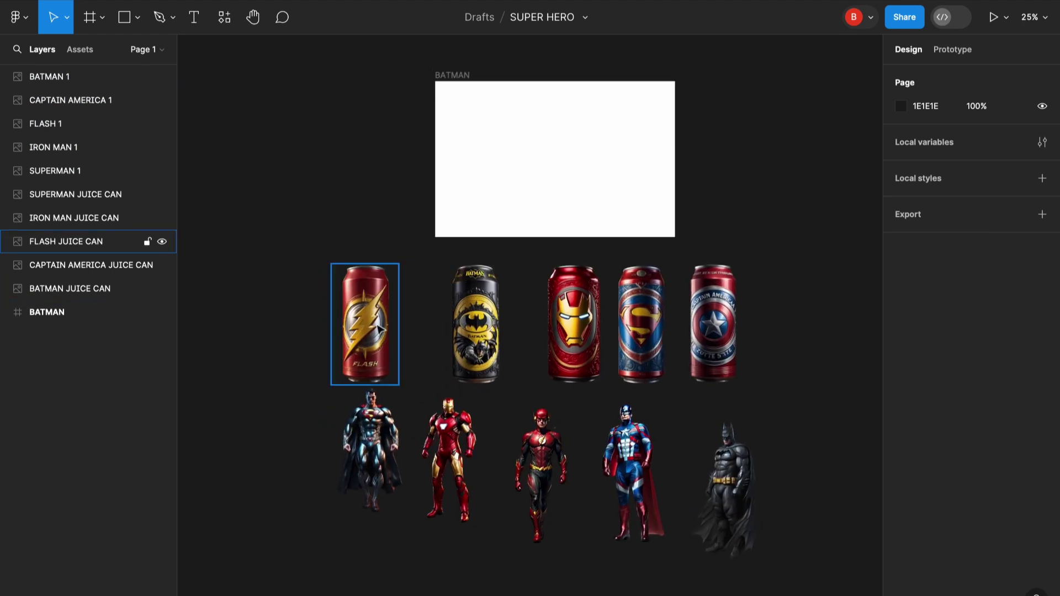
Move the Flash can to the lower row and put the Batman figure beside the Batman can at the start of the upper row
{"action": "left_click_drag", "start_coordinate": [365, 322], "coordinate": [279, 453]}
{"action": "left_click_drag", "start_coordinate": [472, 319], "coordinate": [348, 301]}
{"action": "left_click", "coordinate": [757, 491]}
{"action": "left_click_drag", "start_coordinate": [724, 486], "coordinate": [316, 280]}
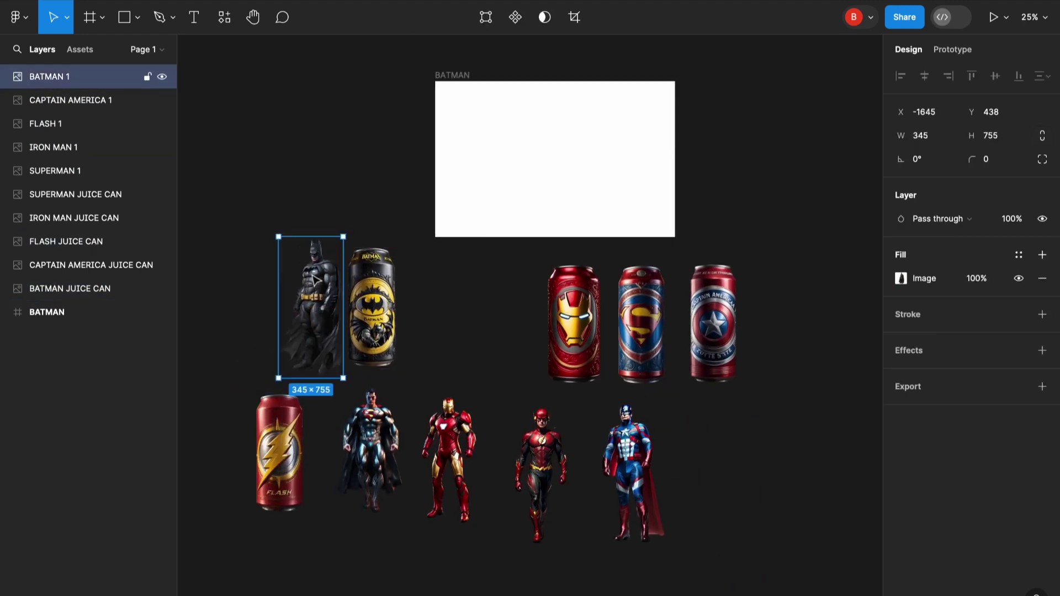
{"action": "left_click", "coordinate": [425, 282]}
Pair the Iron Man and Superman figures with their cans in the upper row, moving the Captain America can aside
{"action": "left_click_drag", "start_coordinate": [447, 475], "coordinate": [450, 330]}
{"action": "left_click_drag", "start_coordinate": [579, 335], "coordinate": [521, 321]}
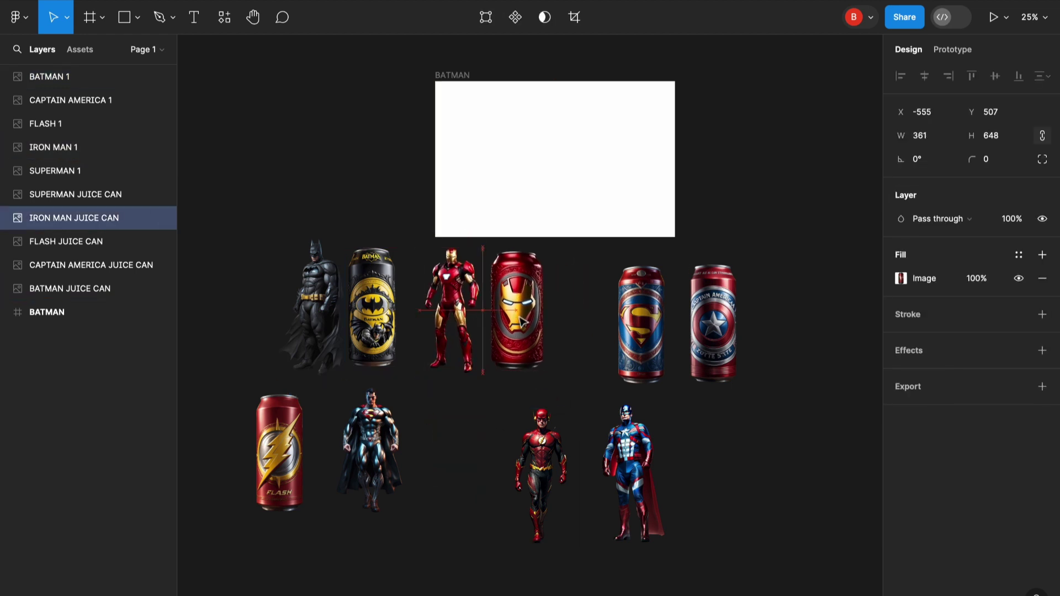
{"action": "left_click", "coordinate": [542, 506]}
{"action": "left_click_drag", "start_coordinate": [369, 450], "coordinate": [602, 309]}
{"action": "left_click_drag", "start_coordinate": [654, 328], "coordinate": [814, 307]}
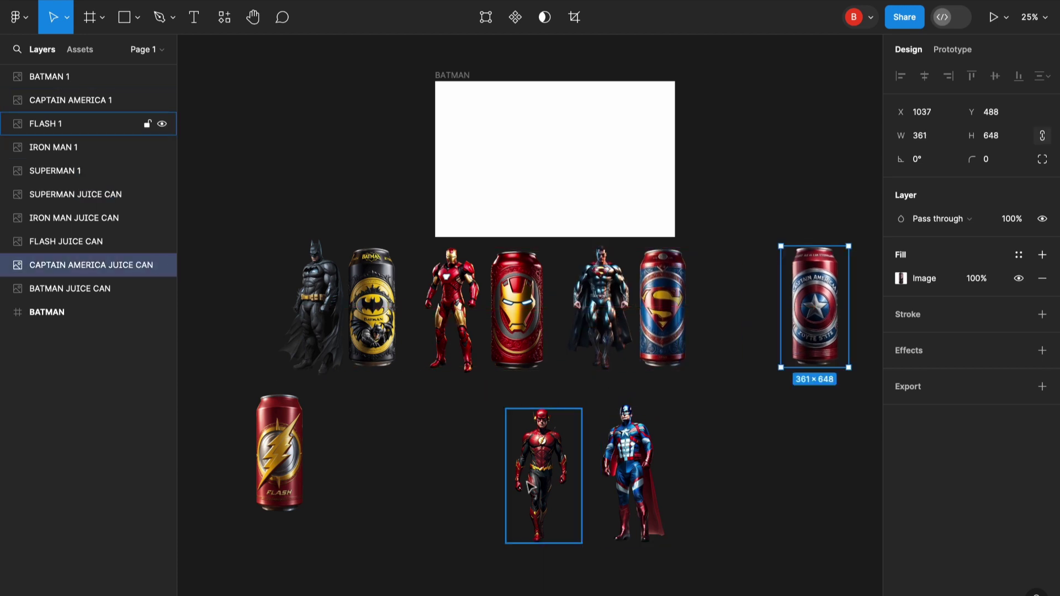
Pair the slightly reduced Flash figure with its can after the Superman pair, moving the Captain America can to the lower area
{"action": "left_click_drag", "start_coordinate": [531, 487], "coordinate": [721, 323]}
{"action": "left_click_drag", "start_coordinate": [815, 307], "coordinate": [663, 528]}
{"action": "left_click_drag", "start_coordinate": [279, 453], "coordinate": [796, 314]}
{"action": "left_click", "coordinate": [710, 247]}
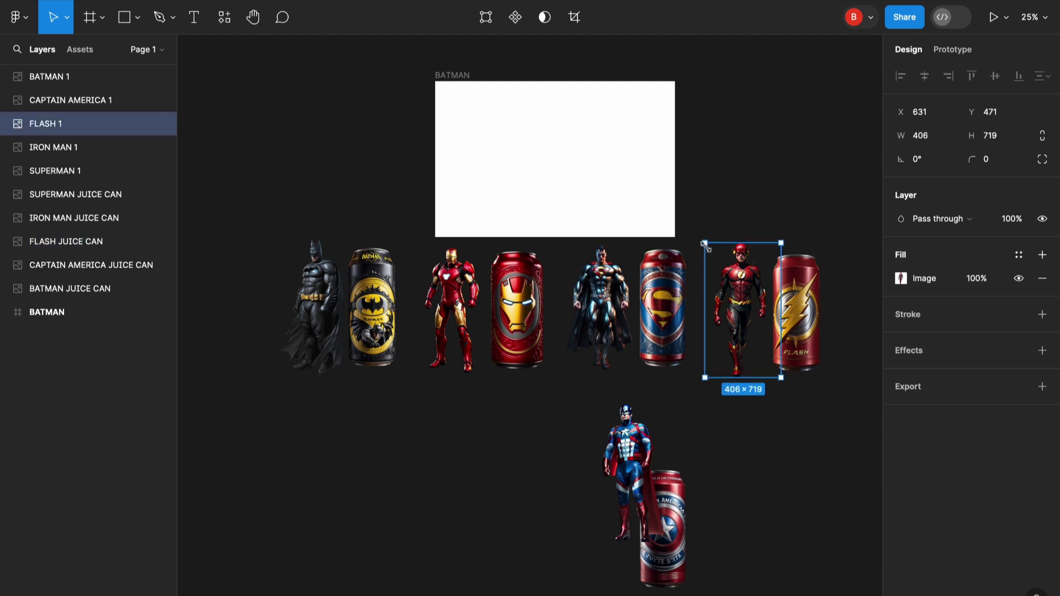
{"action": "left_click_drag", "start_coordinate": [705, 243], "coordinate": [708, 249]}
{"action": "left_click", "coordinate": [834, 275]}
{"action": "left_click_drag", "start_coordinate": [743, 309], "coordinate": [738, 309]}
{"action": "left_click_drag", "start_coordinate": [805, 311], "coordinate": [801, 308]}
Place the slightly reduced Captain America figure and its can side by side at the end of the upper row
{"action": "scroll", "coordinate": [800, 308], "scroll_direction": "right", "scroll_amount": 5}
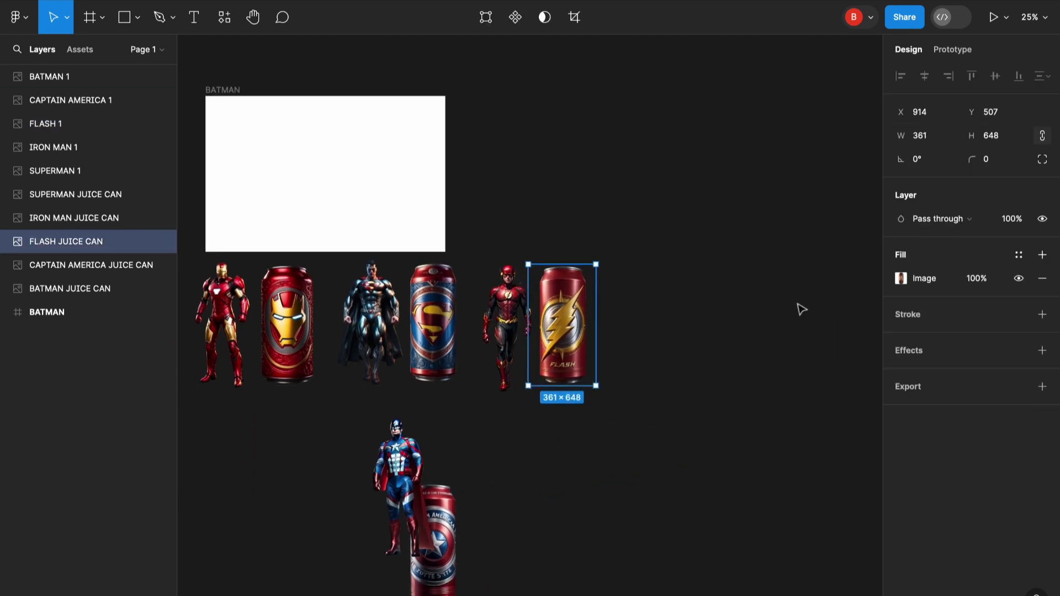
{"action": "left_click", "coordinate": [402, 464]}
{"action": "left_click_drag", "start_coordinate": [402, 464], "coordinate": [641, 320]}
{"action": "left_click_drag", "start_coordinate": [675, 261], "coordinate": [675, 269]}
{"action": "left_click", "coordinate": [610, 471]}
{"action": "left_click_drag", "start_coordinate": [435, 536], "coordinate": [704, 320]}
{"action": "left_click", "coordinate": [696, 406]}
Wrap the Batman figure and the Batman juice can together in one frame
{"action": "scroll", "coordinate": [696, 406], "scroll_direction": "down", "scroll_amount": 3}
{"action": "left_click_drag", "start_coordinate": [426, 214], "coordinate": [473, 206]}
{"action": "scroll", "coordinate": [424, 431], "scroll_direction": "up", "scroll_amount": 4}
{"action": "left_click_drag", "start_coordinate": [221, 201], "coordinate": [311, 294]}
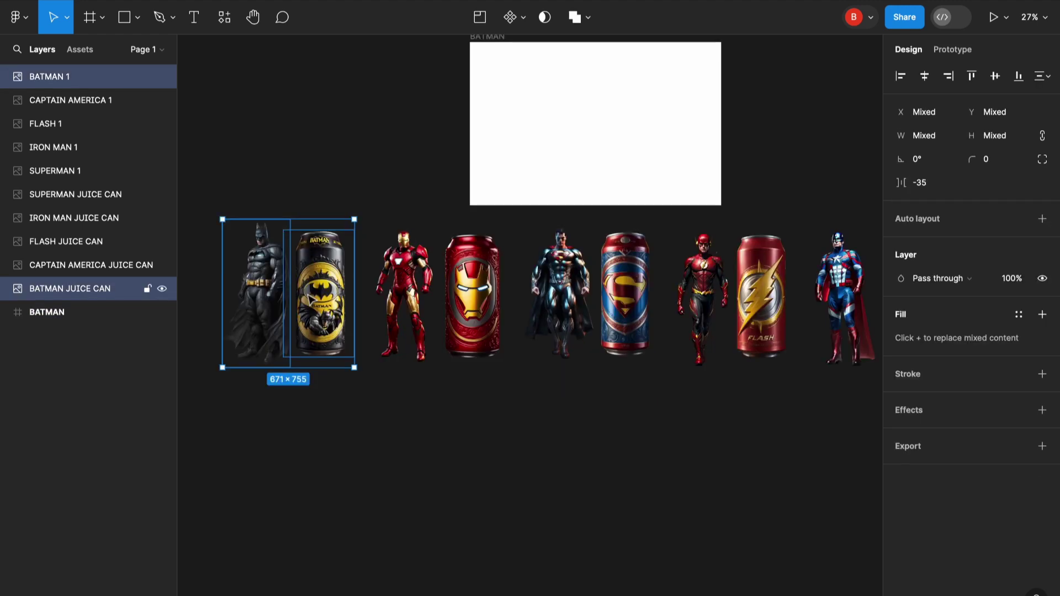
{"action": "left_click", "coordinate": [312, 295]}
{"action": "left_click", "coordinate": [220, 189]}
{"action": "left_click_drag", "start_coordinate": [213, 218], "coordinate": [318, 255]}
{"action": "left_click", "coordinate": [23, 19]}
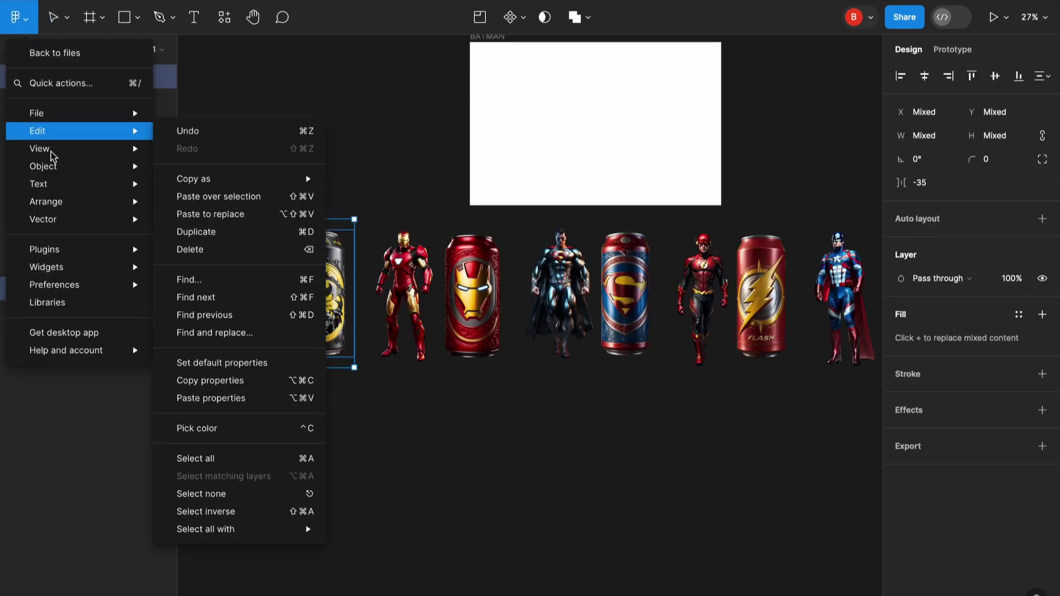
{"action": "mouse_move", "coordinate": [55, 167]}
{"action": "left_click", "coordinate": [197, 54]}
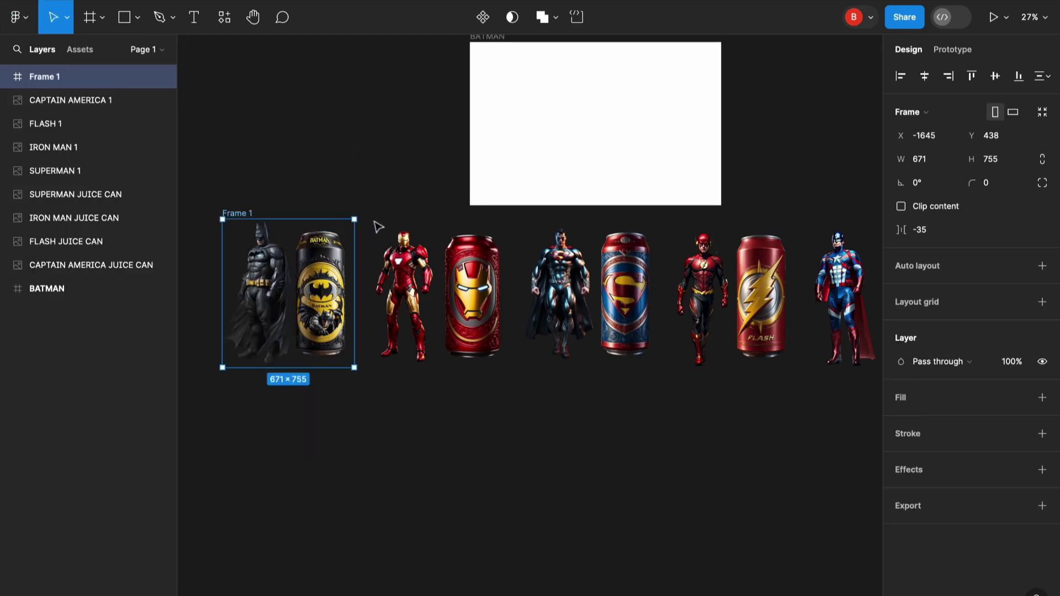
Wrap the Iron Man figure and its juice can together in one frame
{"action": "left_click_drag", "start_coordinate": [379, 227], "coordinate": [505, 361]}
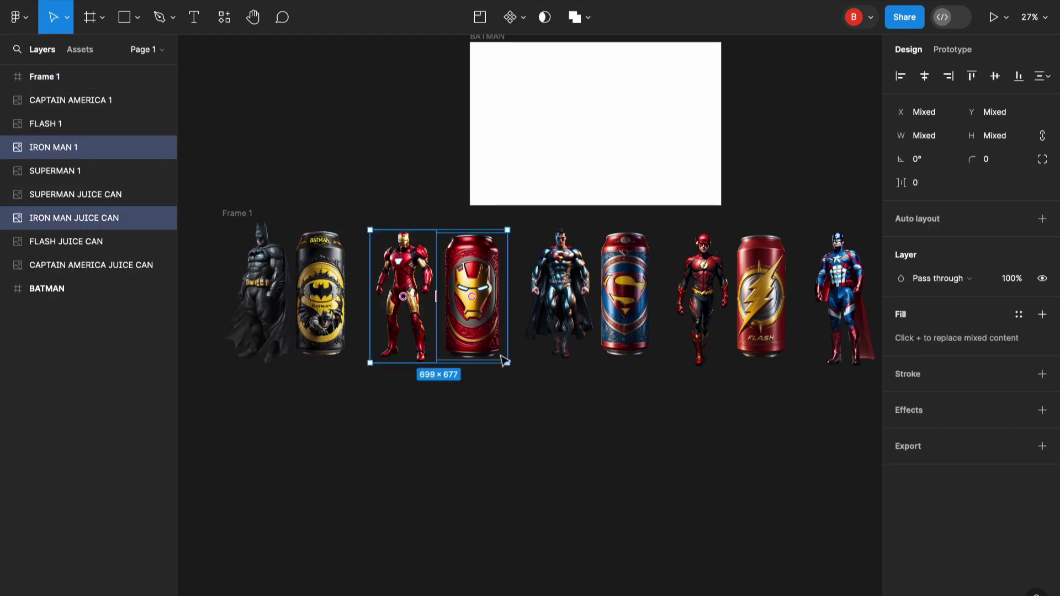
{"action": "left_click", "coordinate": [28, 19]}
{"action": "mouse_move", "coordinate": [56, 166]}
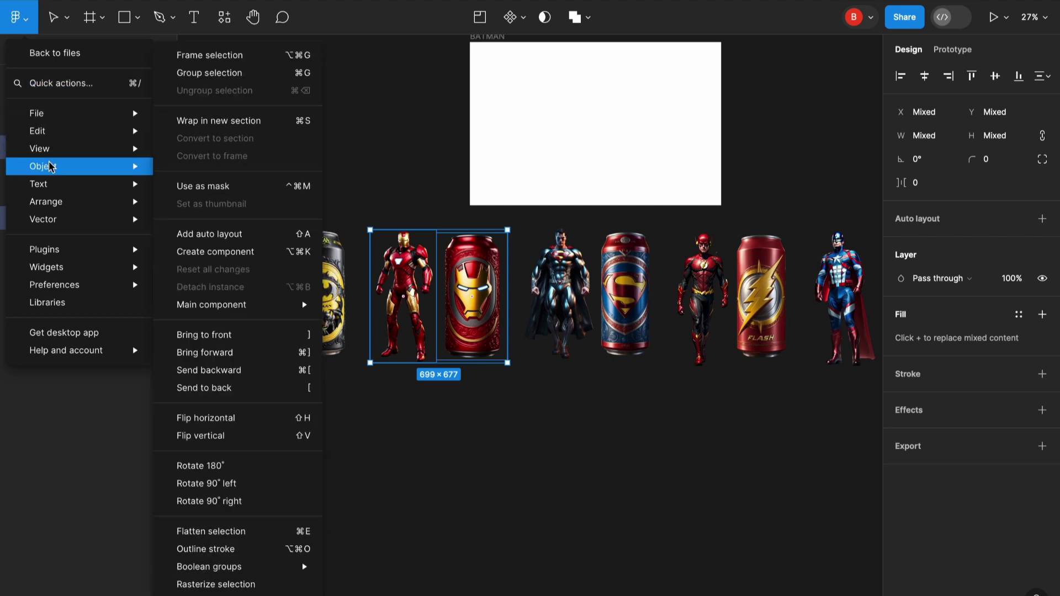
{"action": "left_click", "coordinate": [219, 62]}
Wrap the Superman figure and the Superman juice can together in one frame
{"action": "left_click", "coordinate": [559, 292]}
{"action": "left_click", "coordinate": [624, 293], "text": "shift"}
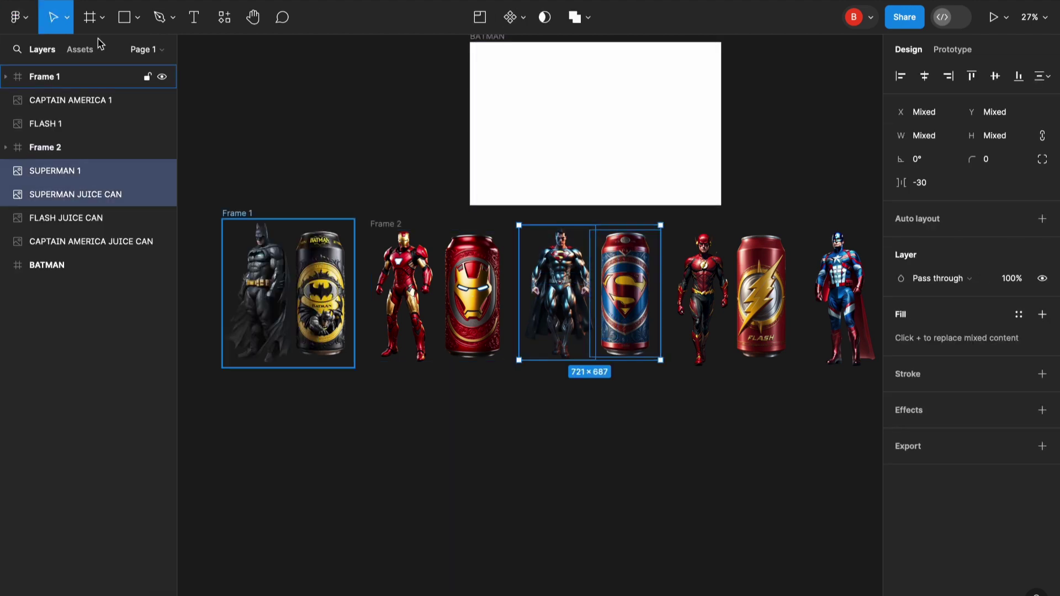
{"action": "left_click", "coordinate": [18, 17]}
{"action": "mouse_move", "coordinate": [50, 164]}
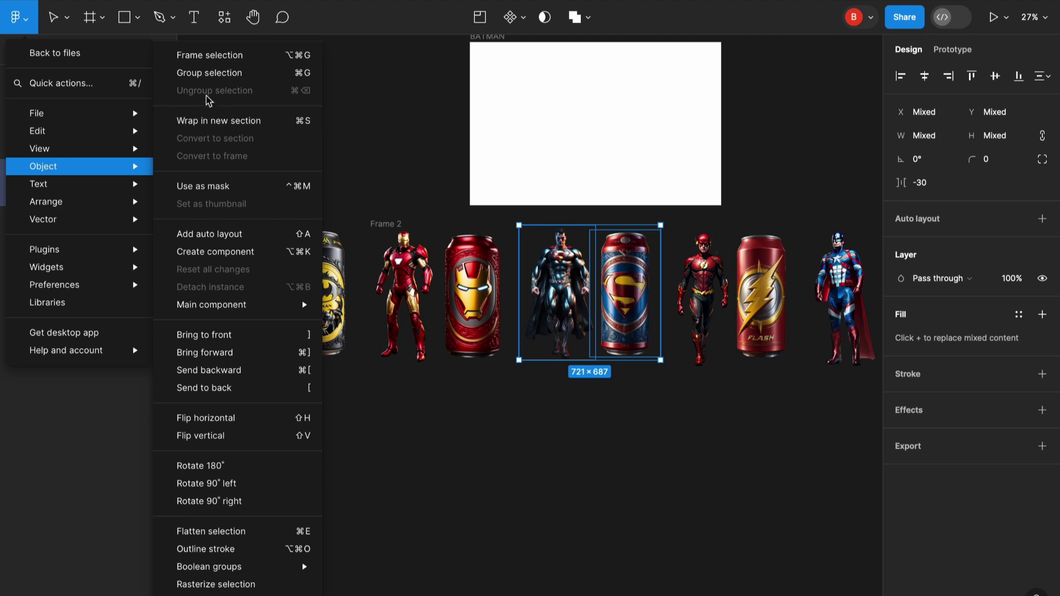
{"action": "left_click", "coordinate": [232, 55]}
Wrap the Flash figure and the Flash juice can together in one frame
{"action": "scroll", "coordinate": [386, 166], "scroll_direction": "right", "scroll_amount": 5}
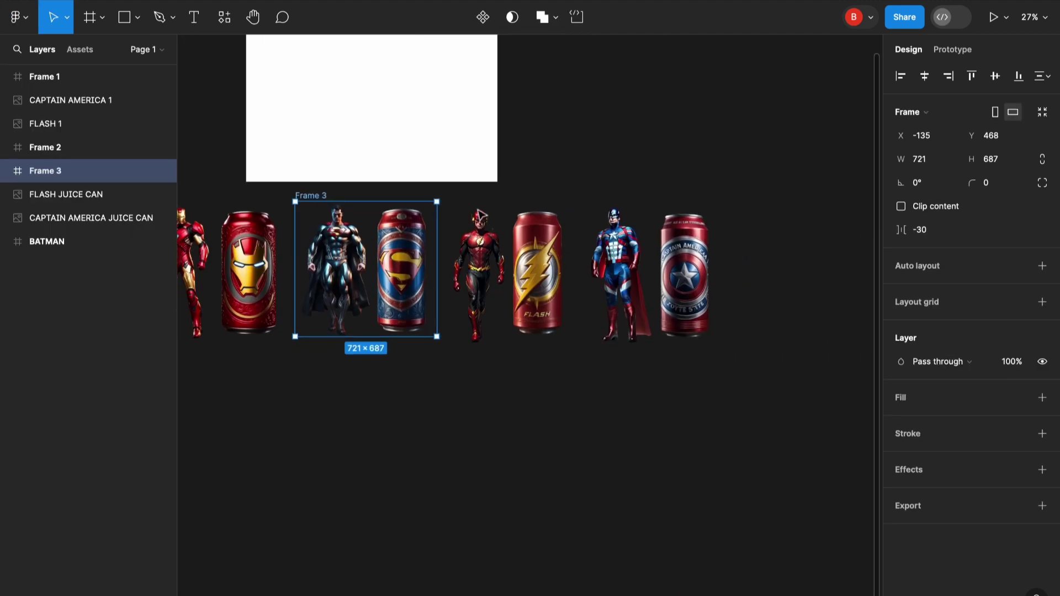
{"action": "left_click", "coordinate": [466, 209]}
{"action": "left_click", "coordinate": [536, 265], "text": "shift"}
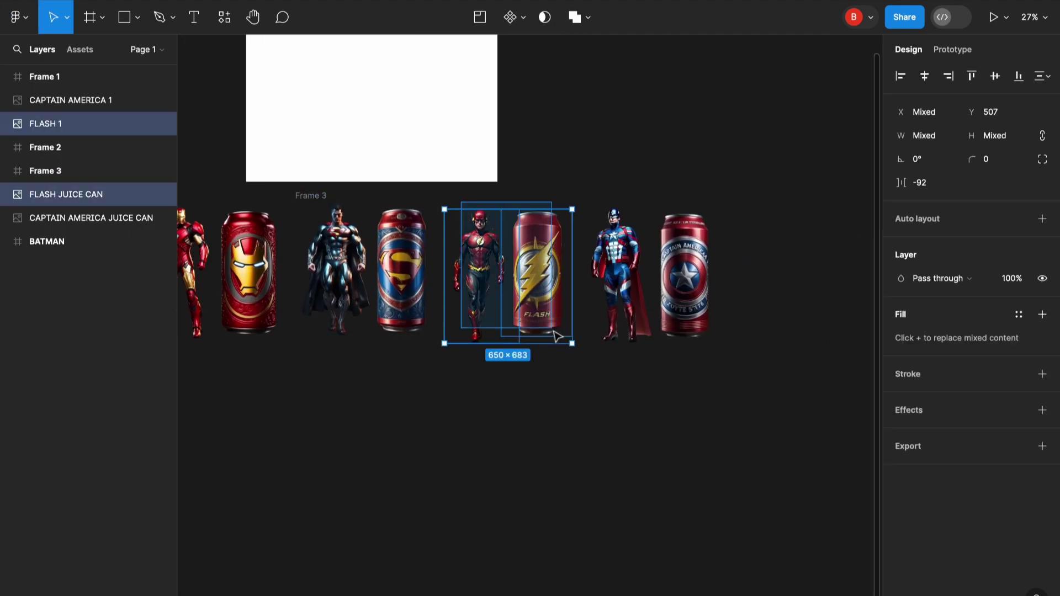
{"action": "left_click", "coordinate": [19, 19]}
{"action": "mouse_move", "coordinate": [39, 149]}
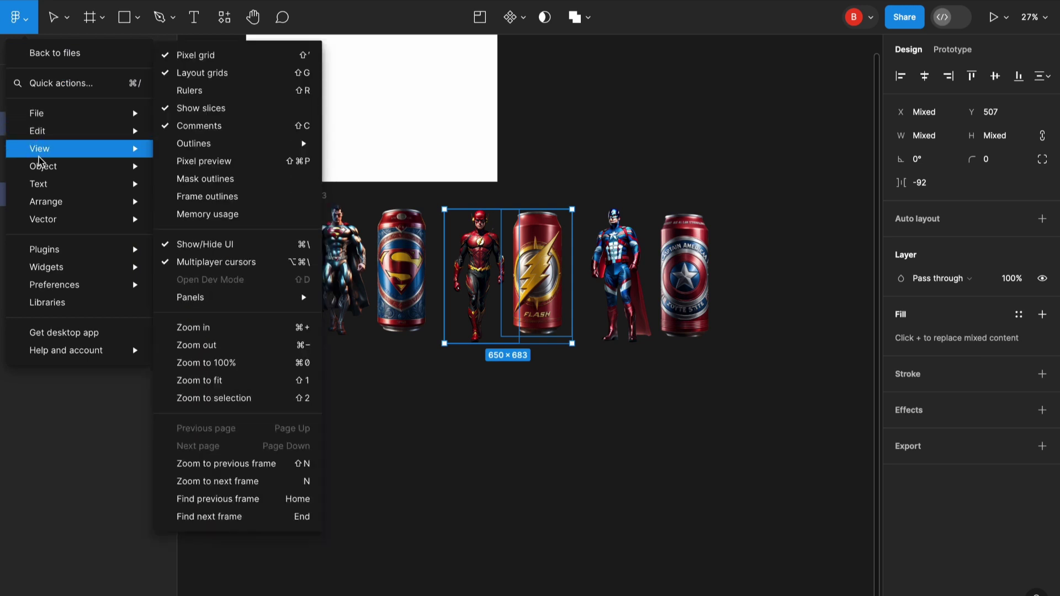
{"action": "left_click", "coordinate": [253, 54]}
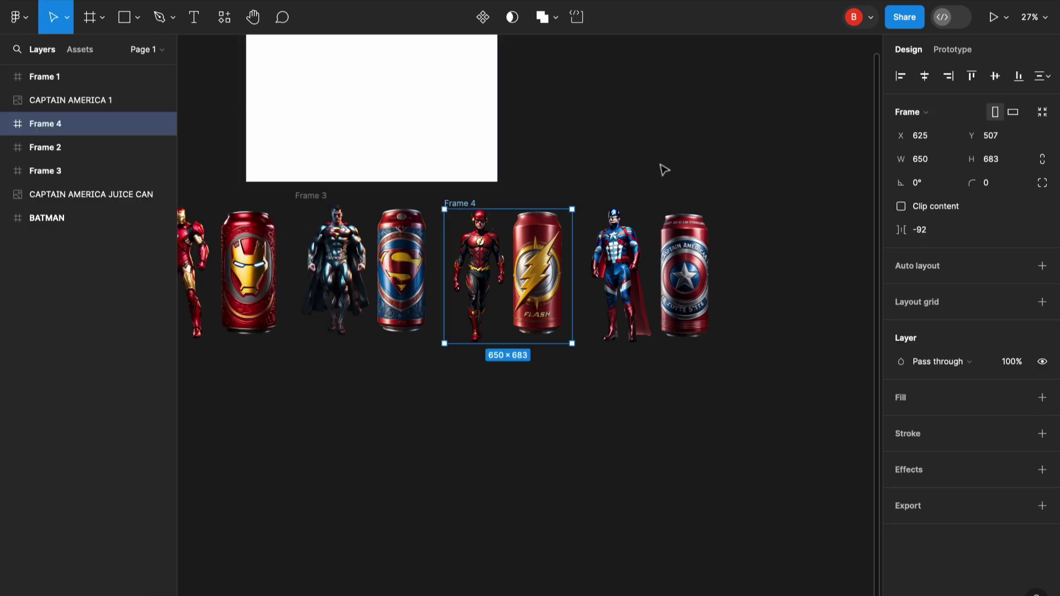
Wrap the Captain America figure and its juice can together in one frame
{"action": "left_click_drag", "start_coordinate": [596, 172], "coordinate": [724, 320]}
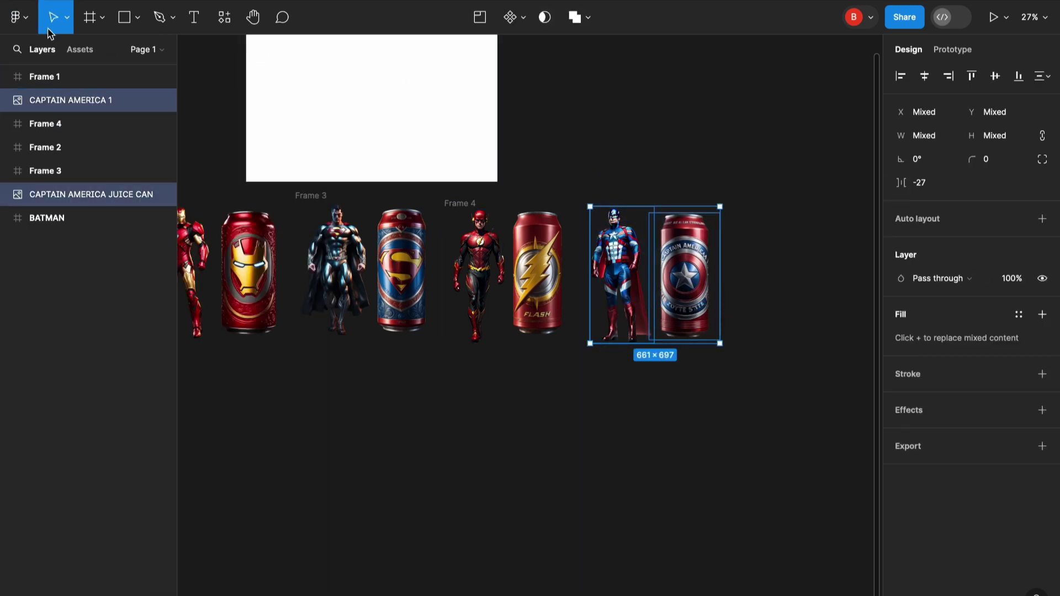
{"action": "left_click", "coordinate": [19, 17]}
{"action": "mouse_move", "coordinate": [41, 166]}
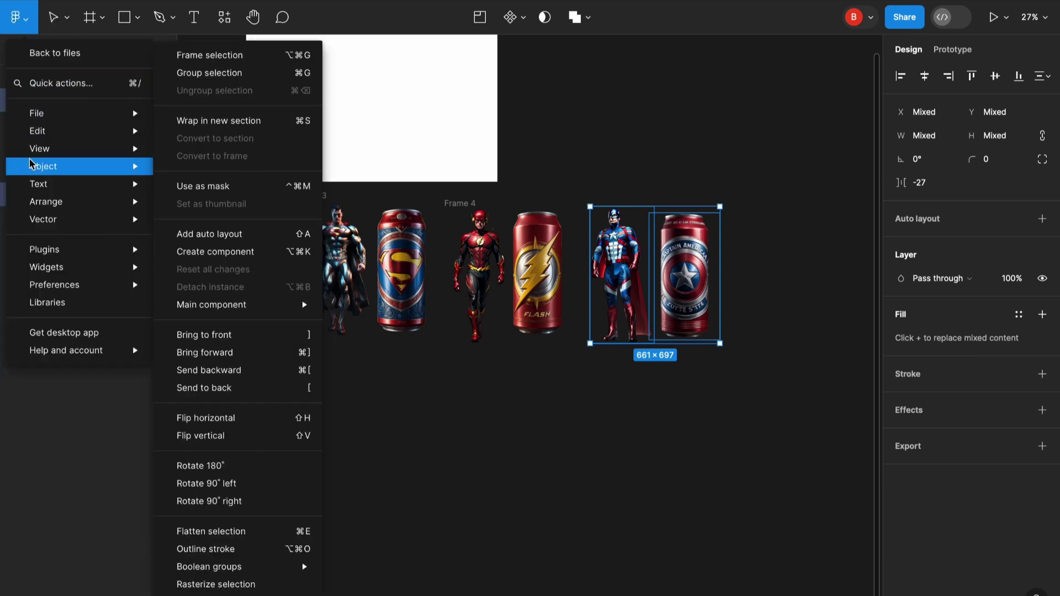
{"action": "left_click", "coordinate": [184, 56]}
{"action": "left_click", "coordinate": [391, 346]}
Rename the frame around the Batman figure and can as BATMAN
{"action": "scroll", "coordinate": [390, 346], "scroll_direction": "left", "scroll_amount": 5}
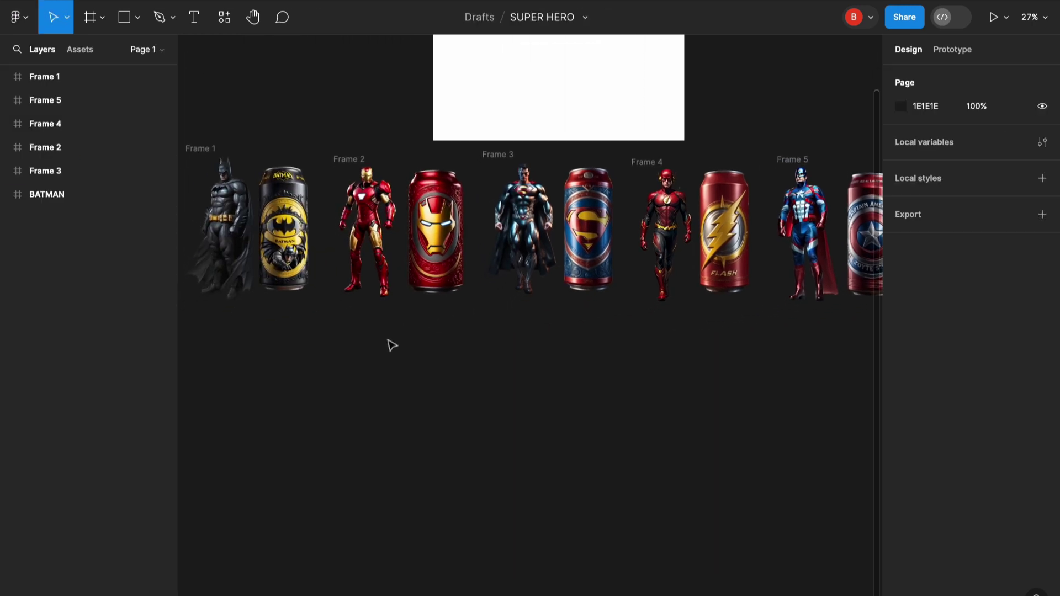
{"action": "double_click", "coordinate": [44, 77]}
{"action": "type", "text": "BATMAN"}
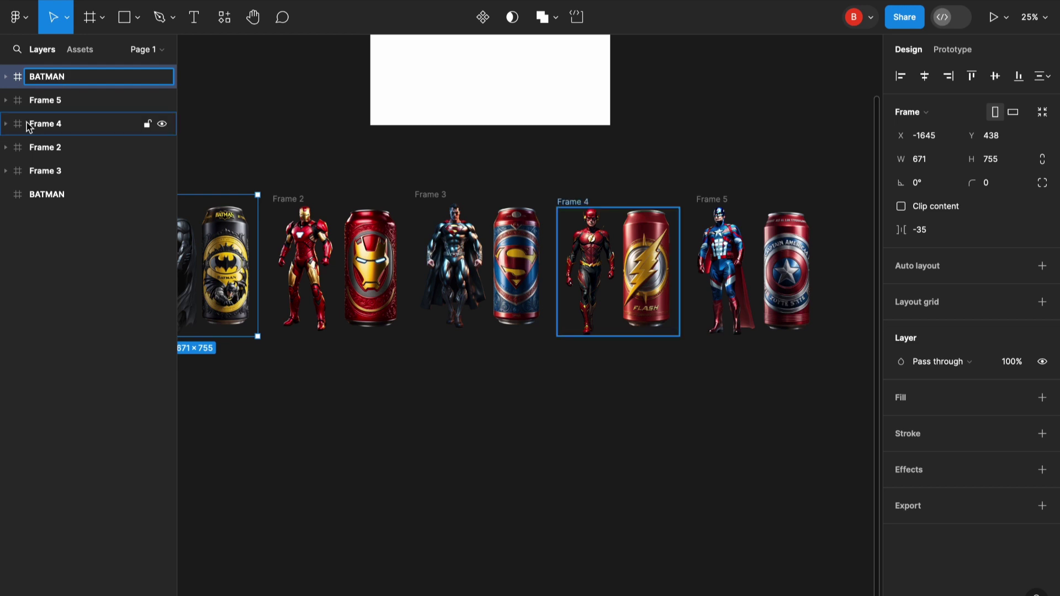
{"action": "key", "text": "Tab"}
Move the Iron Man frame directly below the Batman frame in the layer order and rename it IRONMAN
{"action": "left_click", "coordinate": [53, 148]}
{"action": "left_click_drag", "start_coordinate": [44, 105], "coordinate": [52, 99]}
{"action": "double_click", "coordinate": [51, 105]}
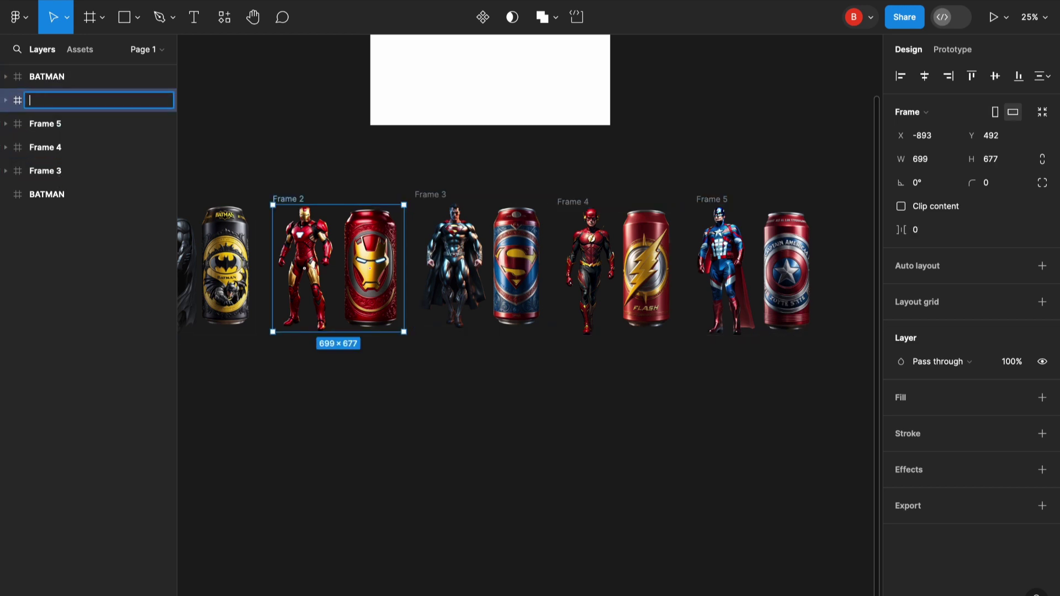
{"action": "left_click", "coordinate": [31, 131]}
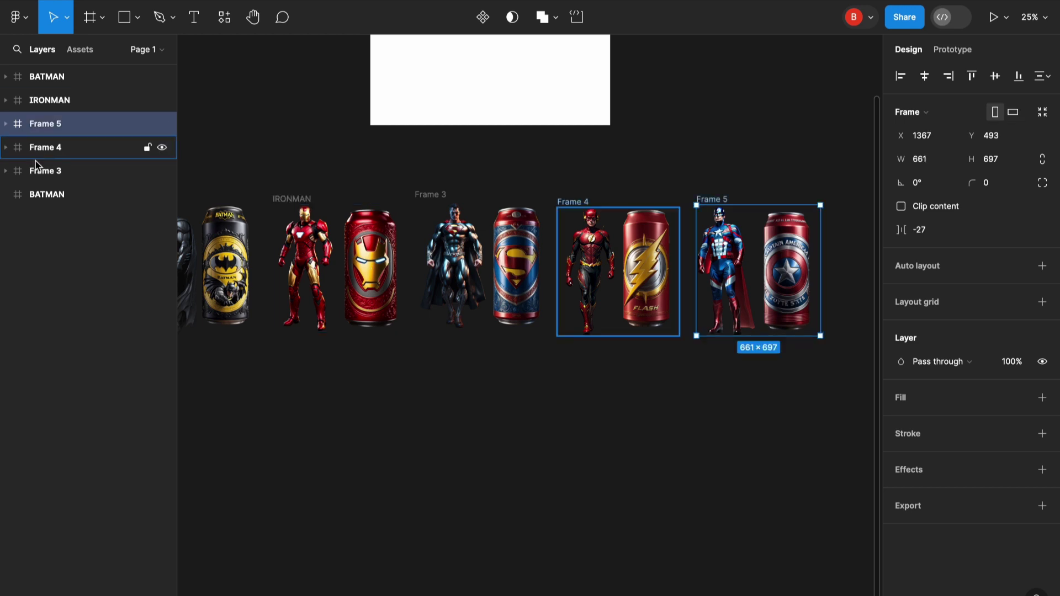
Move the Superman frame directly below IRONMAN in the layer order and rename it SUPERMAN
{"action": "left_click", "coordinate": [38, 180]}
{"action": "left_click_drag", "start_coordinate": [43, 115], "coordinate": [44, 115]}
{"action": "double_click", "coordinate": [61, 126]}
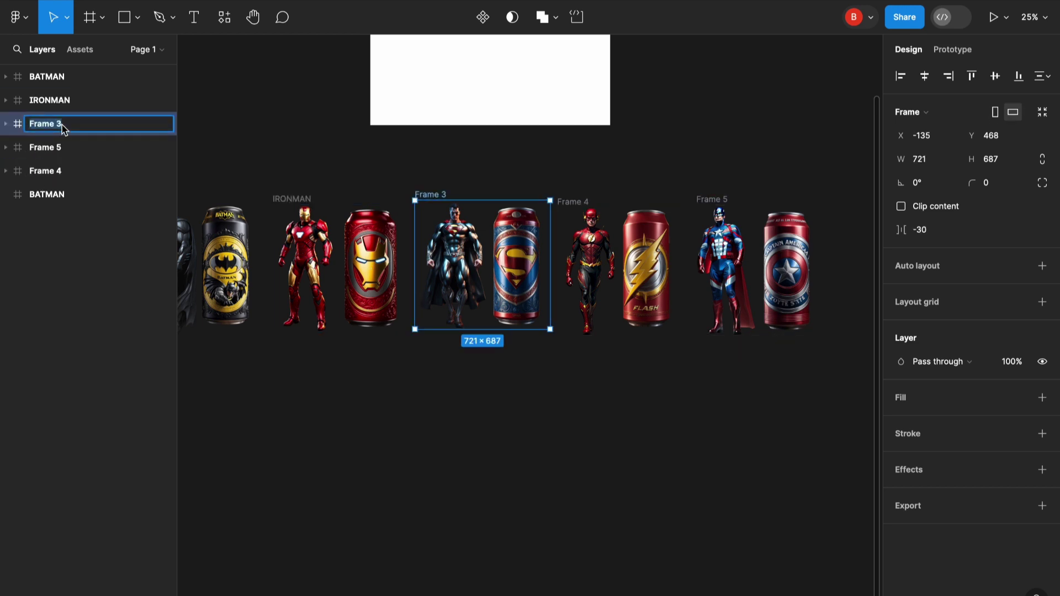
Move the Flash frame below SUPERMAN in the layer order, naming it FLASH, and rename the last pair's frame CAPTAIN AMERICA
{"action": "left_click", "coordinate": [44, 170]}
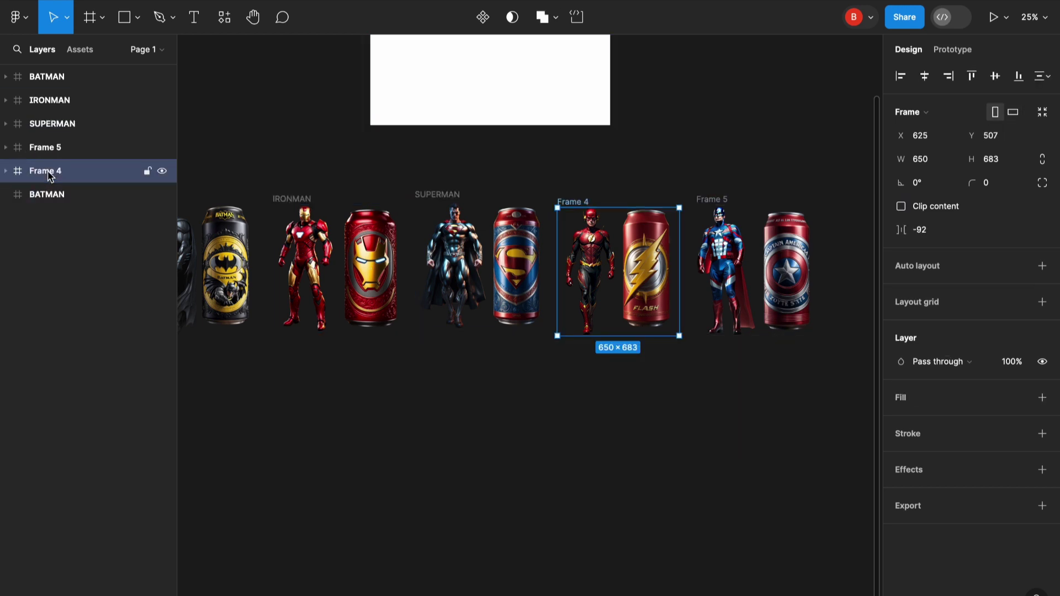
{"action": "left_click_drag", "start_coordinate": [44, 171], "coordinate": [48, 140]}
{"action": "type", "text": "FLAH"}
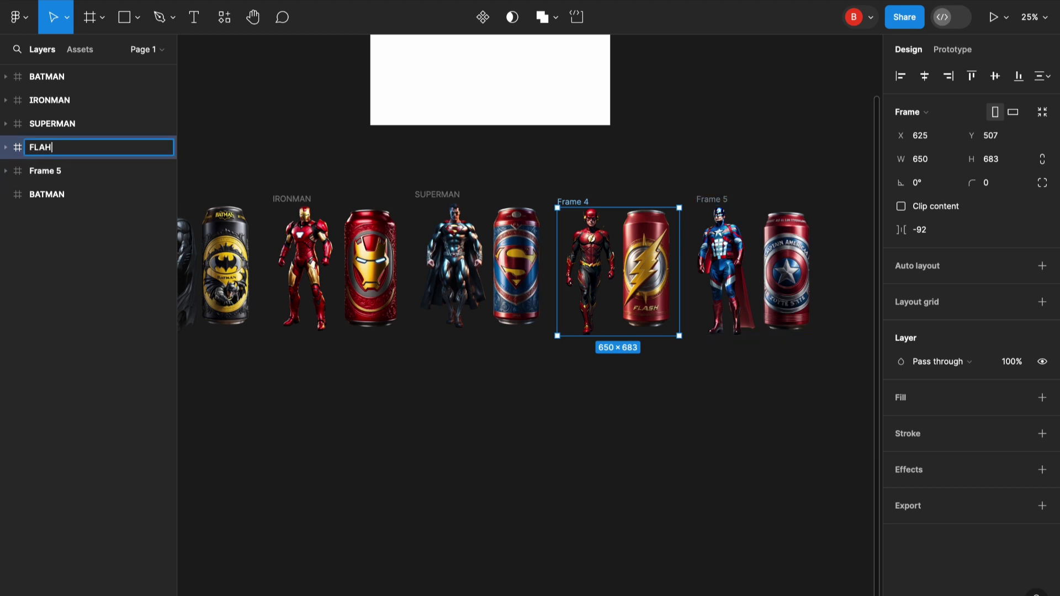
{"action": "key", "text": "BackSpace"}
{"action": "type", "text": "SH"}
{"action": "key", "text": "Return"}
{"action": "left_click", "coordinate": [62, 176]}
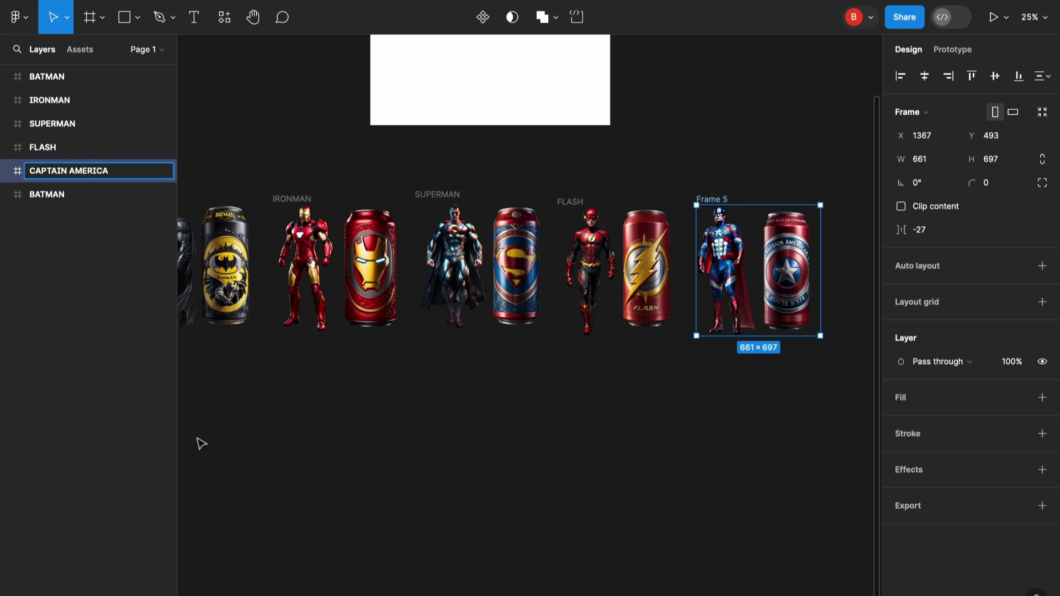
{"action": "left_click", "coordinate": [308, 436]}
Expand all five hero frames in the layer list to show the images inside them
{"action": "scroll", "coordinate": [249, 386], "scroll_direction": "left", "scroll_amount": 2}
{"action": "left_click", "coordinate": [6, 76]}
{"action": "left_click", "coordinate": [7, 148]}
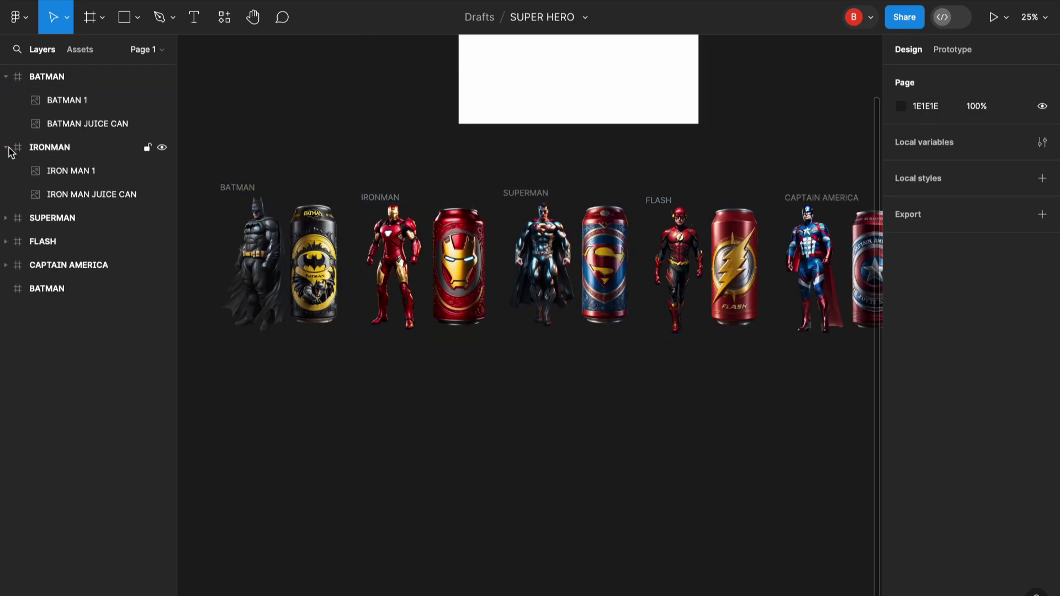
{"action": "left_click", "coordinate": [6, 218]}
{"action": "left_click", "coordinate": [5, 288]}
{"action": "left_click", "coordinate": [5, 359]}
Scale down the figure and can images of Iron Man, Superman, Flash and Captain America together, excluding the Batman images
{"action": "left_click", "coordinate": [78, 101]}
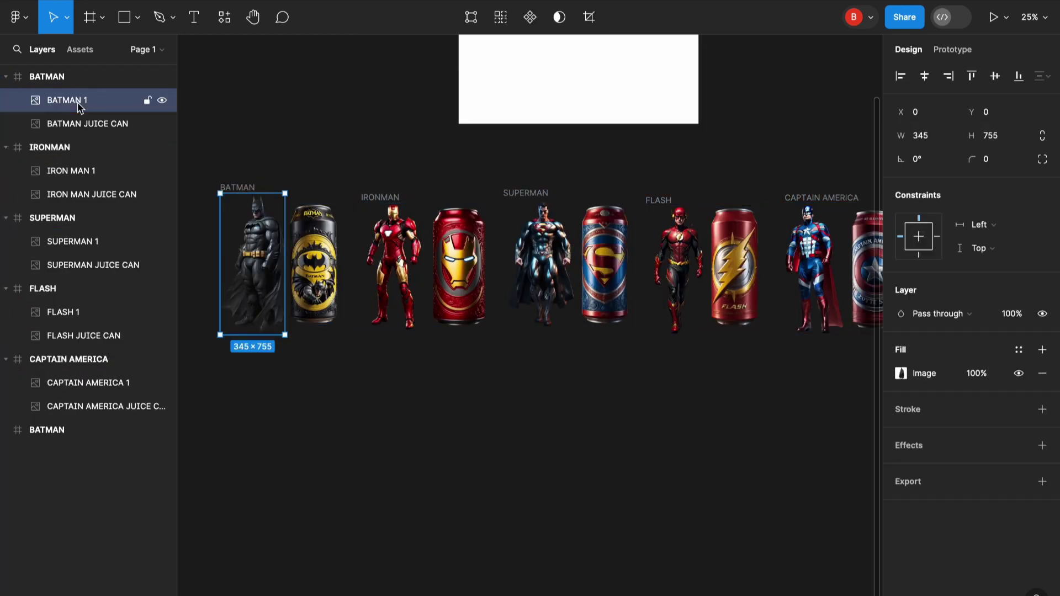
{"action": "left_click", "coordinate": [75, 124], "text": "shift"}
{"action": "left_click", "coordinate": [72, 171], "text": "shift"}
{"action": "left_click", "coordinate": [71, 195], "text": "shift"}
{"action": "left_click", "coordinate": [69, 241], "text": "shift"}
{"action": "left_click", "coordinate": [67, 265], "text": "shift"}
{"action": "left_click", "coordinate": [65, 312], "text": "shift"}
{"action": "left_click", "coordinate": [64, 336], "text": "shift"}
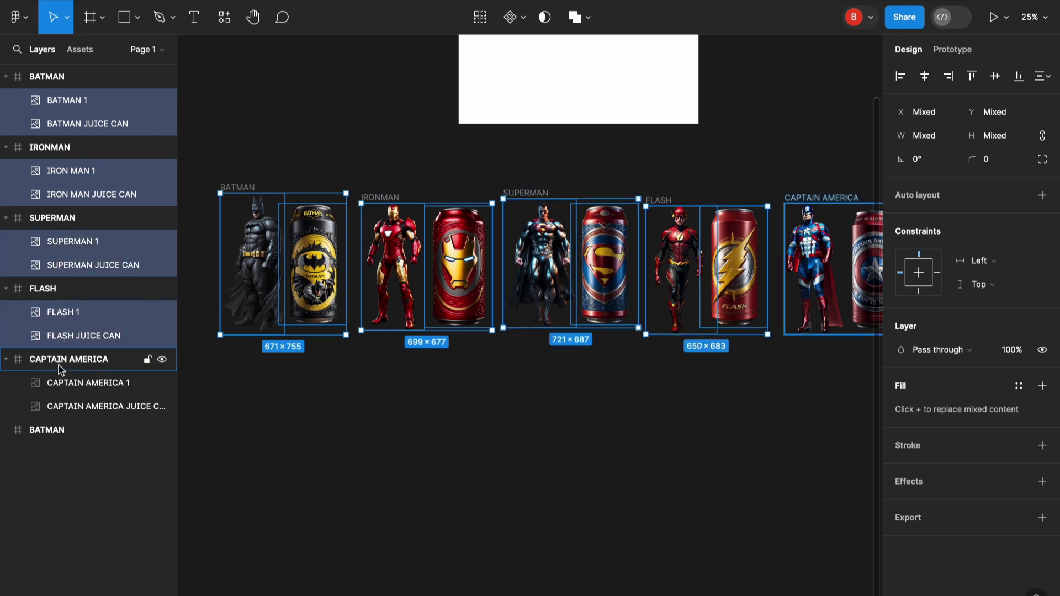
{"action": "left_click", "coordinate": [61, 382], "text": "shift"}
{"action": "left_click", "coordinate": [60, 402], "text": "shift"}
{"action": "left_click", "coordinate": [60, 96], "text": "shift"}
{"action": "left_click", "coordinate": [63, 123], "text": "shift"}
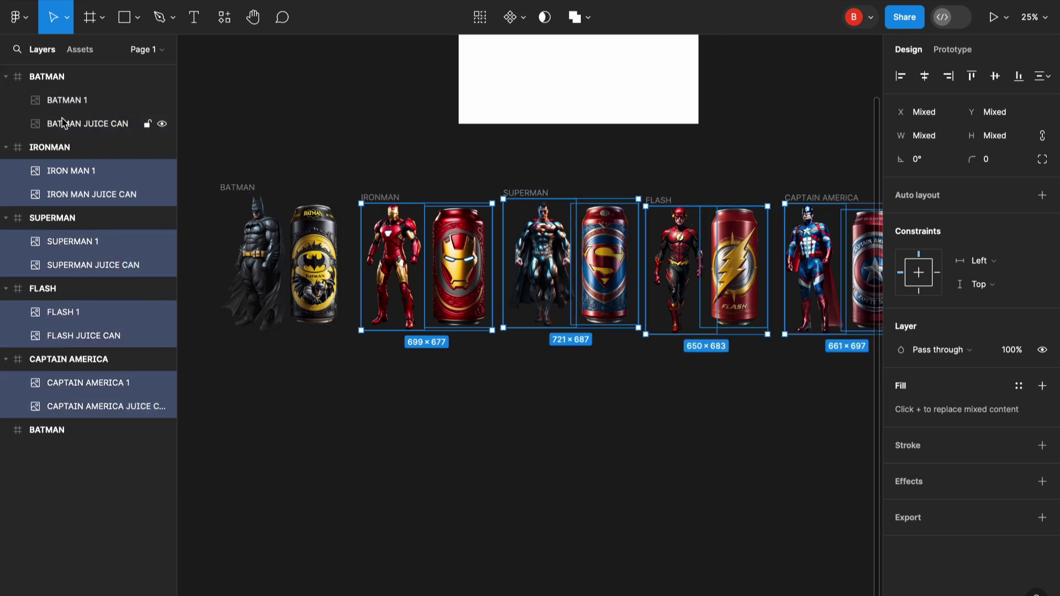
{"action": "left_click_drag", "start_coordinate": [363, 205], "coordinate": [419, 277]}
Reposition the scaled-down hero and can pairs within their frames, adjusting Iron Man, Superman, Flash and Captain America
{"action": "left_click", "coordinate": [402, 231]}
{"action": "left_click_drag", "start_coordinate": [548, 227], "coordinate": [545, 281]}
{"action": "scroll", "coordinate": [545, 280], "scroll_direction": "right", "scroll_amount": 4}
{"action": "scroll", "coordinate": [546, 281], "scroll_direction": "down", "scroll_amount": 1}
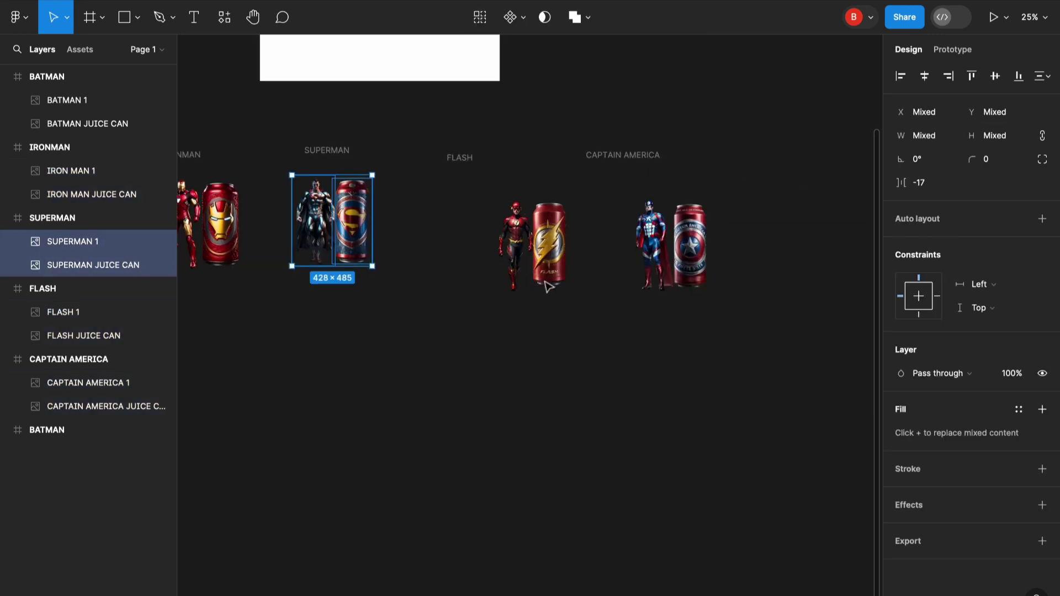
{"action": "left_click_drag", "start_coordinate": [489, 195], "coordinate": [556, 265]}
{"action": "left_click_drag", "start_coordinate": [556, 266], "coordinate": [490, 247]}
{"action": "left_click_drag", "start_coordinate": [625, 192], "coordinate": [640, 242]}
{"action": "scroll", "coordinate": [640, 241], "scroll_direction": "left", "scroll_amount": 3}
{"action": "scroll", "coordinate": [640, 241], "scroll_direction": "up", "scroll_amount": 1}
{"action": "left_click", "coordinate": [568, 243]}
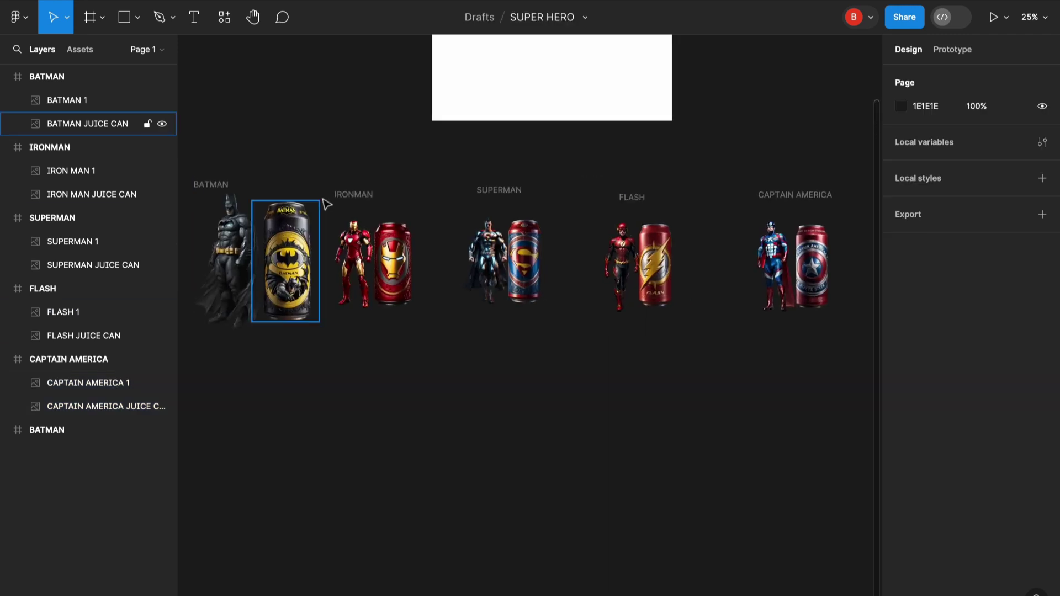
Shrink the IRONMAN frame to about 496 × 608 and center its figure and can horizontally
{"action": "left_click", "coordinate": [343, 195]}
{"action": "left_click_drag", "start_coordinate": [467, 330], "coordinate": [428, 315]}
{"action": "left_click", "coordinate": [925, 76]}
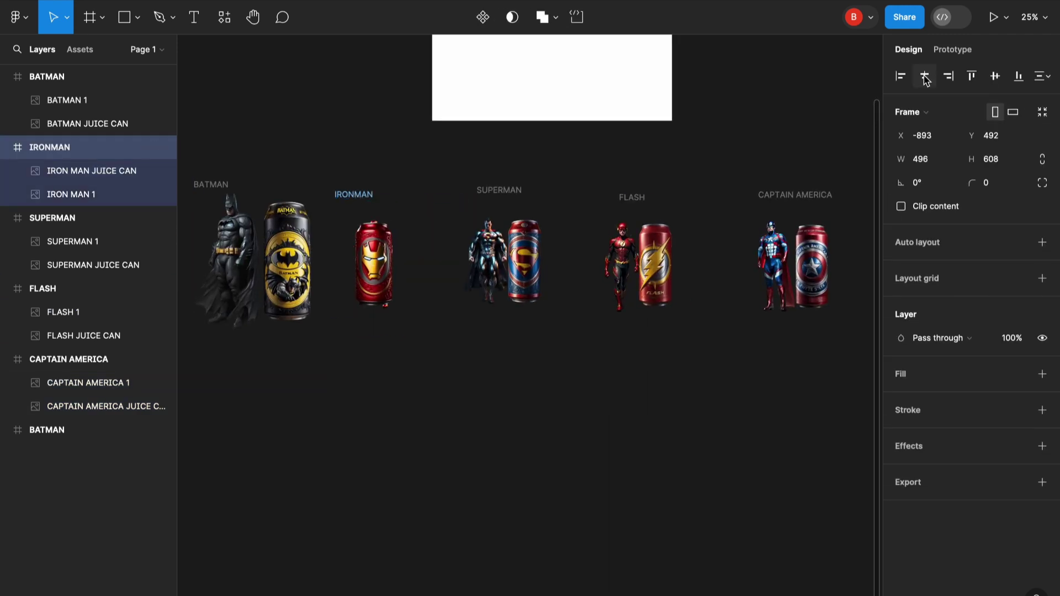
Bring the Superman can above its figure, shrink the SUPERMAN frame around them and center both horizontally
{"action": "scroll", "coordinate": [552, 199], "scroll_direction": "left", "scroll_amount": 2}
{"action": "scroll", "coordinate": [552, 199], "scroll_direction": "up", "scroll_amount": 1}
{"action": "left_click", "coordinate": [553, 199]}
{"action": "left_click_drag", "start_coordinate": [55, 264], "coordinate": [54, 231]}
{"action": "left_click", "coordinate": [564, 198]}
{"action": "left_click_drag", "start_coordinate": [665, 335], "coordinate": [588, 295]}
{"action": "left_click", "coordinate": [925, 77]}
Bring the Flash can above its figure and center both horizontally in the FLASH frame
{"action": "scroll", "coordinate": [552, 198], "scroll_direction": "right", "scroll_amount": 3}
{"action": "scroll", "coordinate": [552, 199], "scroll_direction": "down", "scroll_amount": 1}
{"action": "left_click", "coordinate": [529, 180]}
{"action": "left_click_drag", "start_coordinate": [76, 335], "coordinate": [77, 302]}
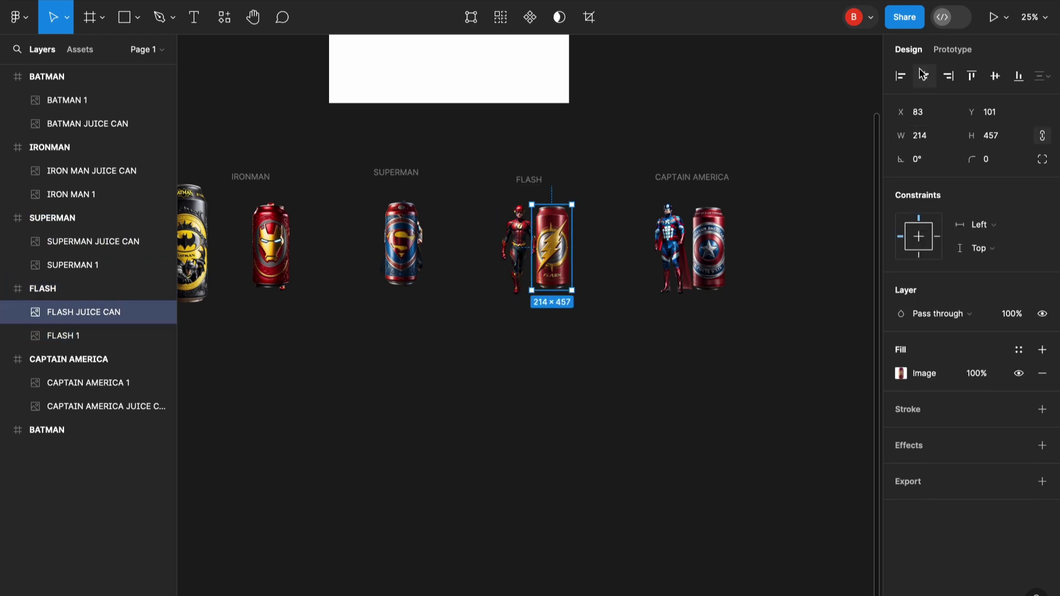
{"action": "left_click", "coordinate": [538, 178]}
{"action": "left_click", "coordinate": [924, 77]}
Shrink the CAPTAIN AMERICA frame to about 420 × 597, with its can stacked above the figure and both centered horizontally
{"action": "left_click", "coordinate": [710, 177]}
{"action": "left_click_drag", "start_coordinate": [780, 314], "coordinate": [735, 287]}
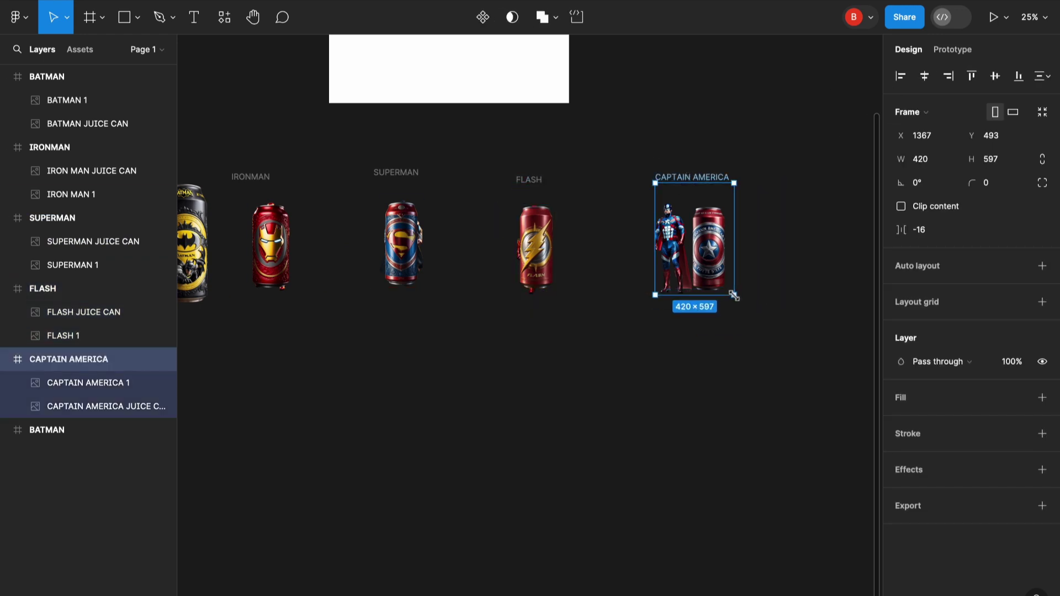
{"action": "left_click", "coordinate": [105, 406]}
{"action": "left_click_drag", "start_coordinate": [105, 407], "coordinate": [105, 382]}
{"action": "left_click", "coordinate": [794, 253]}
Wrap the five hero frames, from BATMAN to CAPTAIN AMERICA, together in one outer frame
{"action": "scroll", "coordinate": [793, 254], "scroll_direction": "down", "scroll_amount": 2}
{"action": "scroll", "coordinate": [467, 226], "scroll_direction": "up", "scroll_amount": 3}
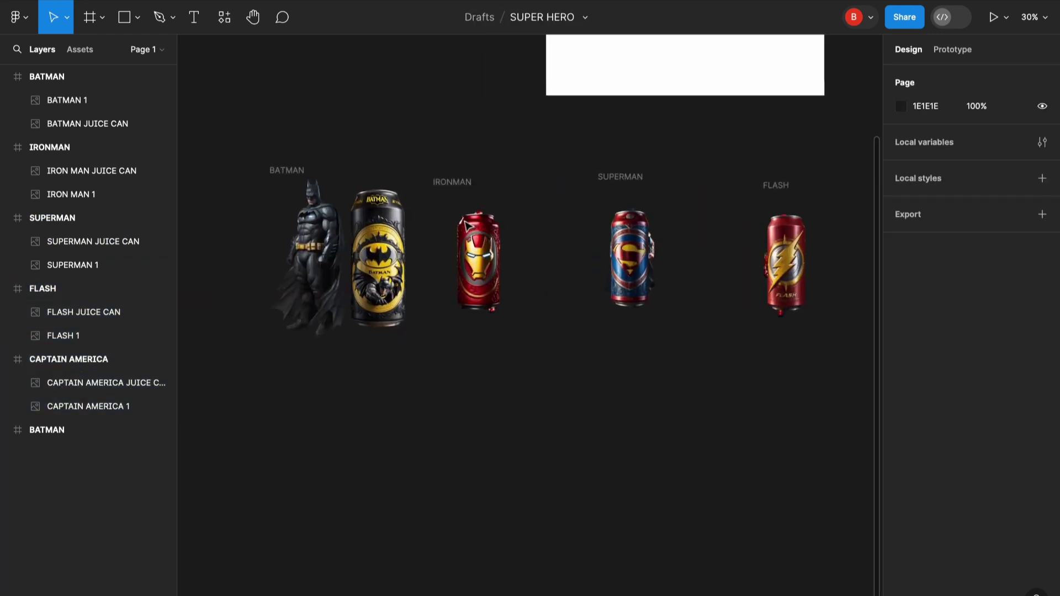
{"action": "scroll", "coordinate": [467, 226], "scroll_direction": "down", "scroll_amount": 3}
{"action": "scroll", "coordinate": [564, 349], "scroll_direction": "left", "scroll_amount": 1}
{"action": "left_click_drag", "start_coordinate": [324, 203], "coordinate": [805, 385]}
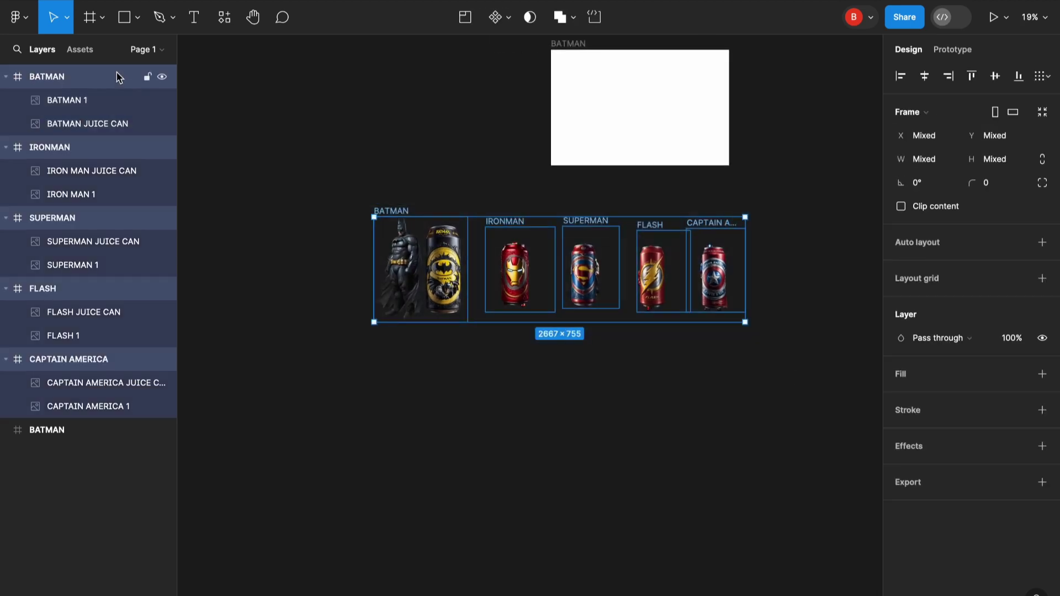
{"action": "left_click", "coordinate": [23, 17]}
{"action": "mouse_move", "coordinate": [64, 165]}
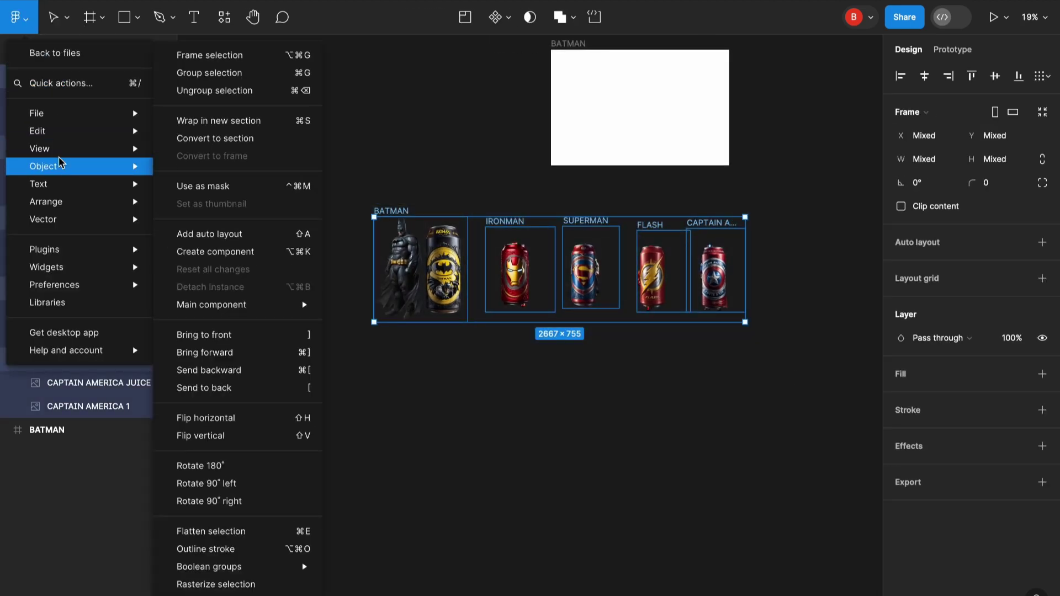
{"action": "left_click", "coordinate": [231, 55]}
Narrow the outer frame to 740 × 755 around the Batman pair and turn on content clipping
{"action": "left_click_drag", "start_coordinate": [746, 264], "coordinate": [478, 273]}
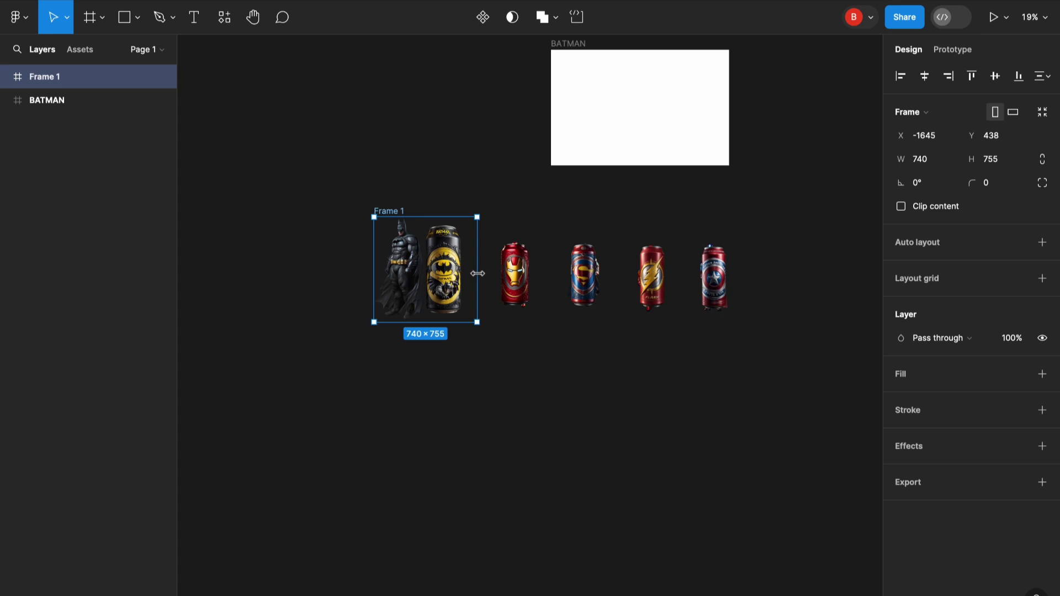
{"action": "left_click", "coordinate": [901, 206]}
{"action": "left_click", "coordinate": [559, 418]}
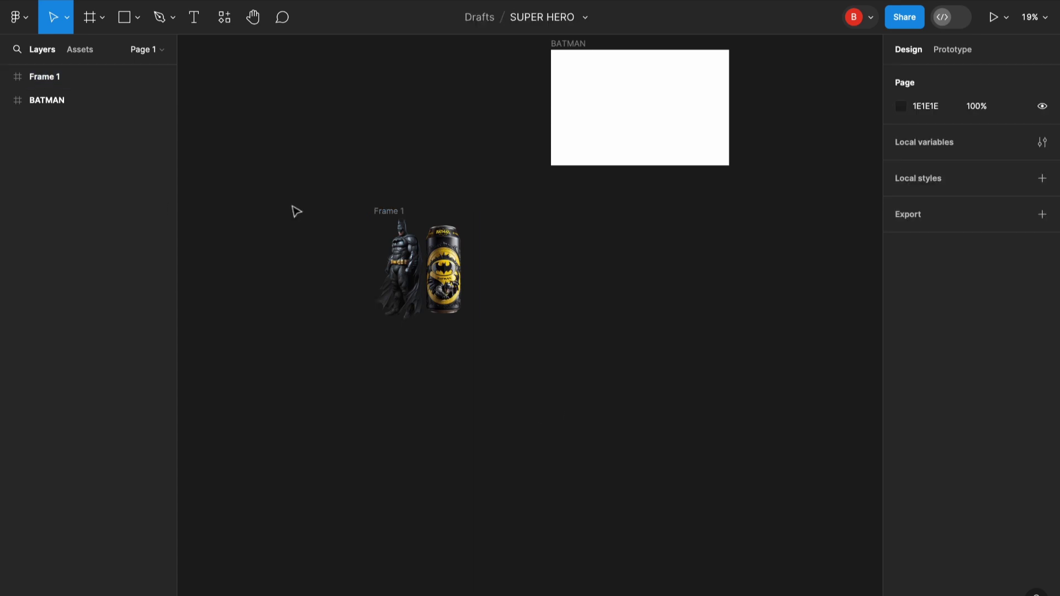
Rename the outer frame SUPERHERO and move it directly beneath the white BATMAN frame
{"action": "double_click", "coordinate": [41, 78]}
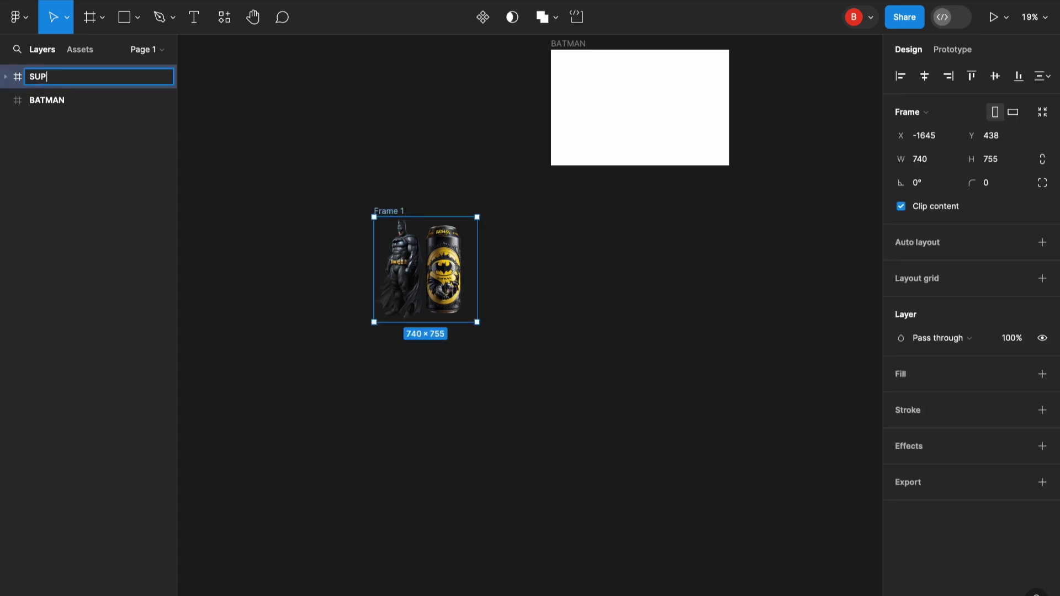
{"action": "left_click", "coordinate": [266, 305]}
{"action": "scroll", "coordinate": [468, 165], "scroll_direction": "down", "scroll_amount": 4}
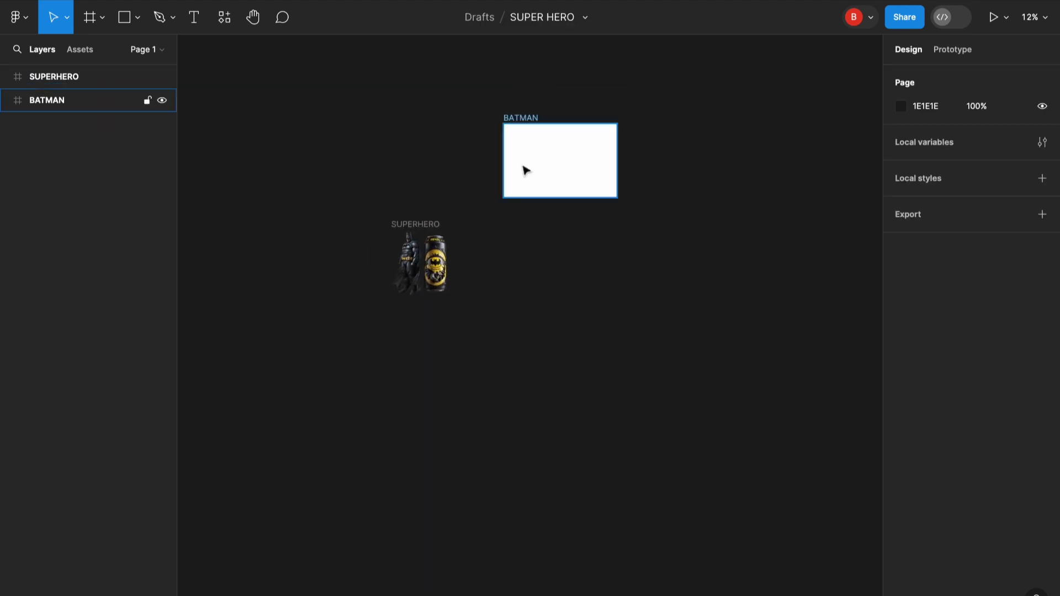
{"action": "left_click_drag", "start_coordinate": [403, 222], "coordinate": [546, 218]}
{"action": "scroll", "coordinate": [617, 82], "scroll_direction": "up", "scroll_amount": 3}
{"action": "left_click", "coordinate": [416, 161]}
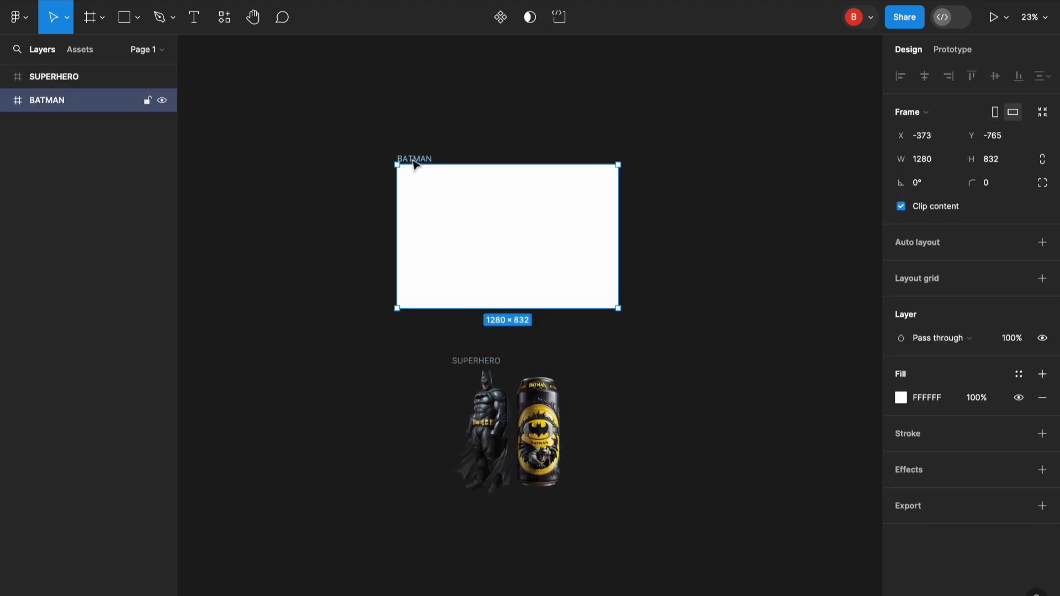
Change the BATMAN frame's solid white fill to a radial gradient
{"action": "scroll", "coordinate": [461, 178], "scroll_direction": "up", "scroll_amount": 5}
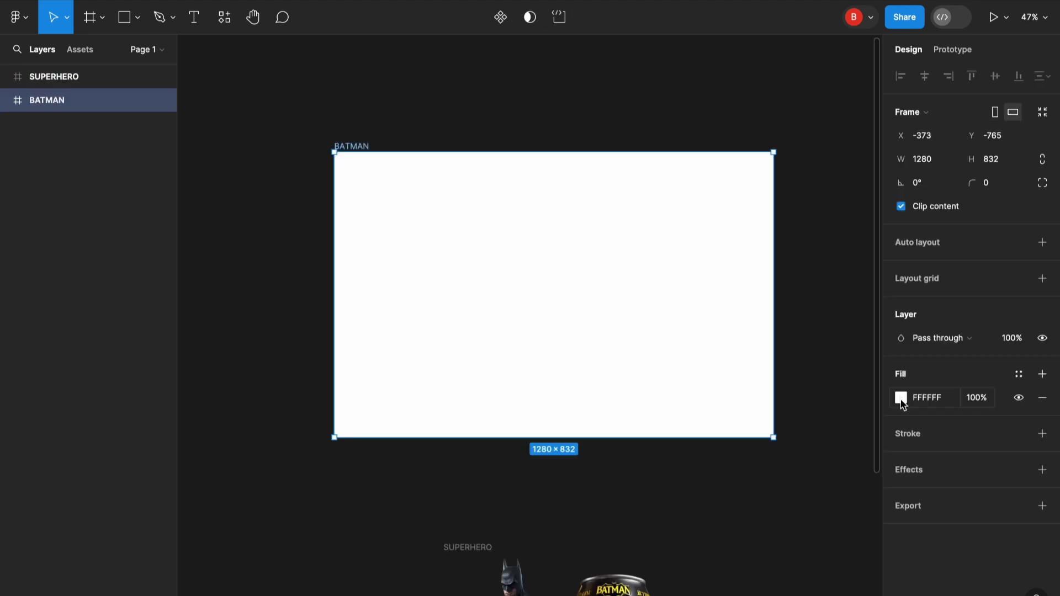
{"action": "left_click", "coordinate": [901, 398]}
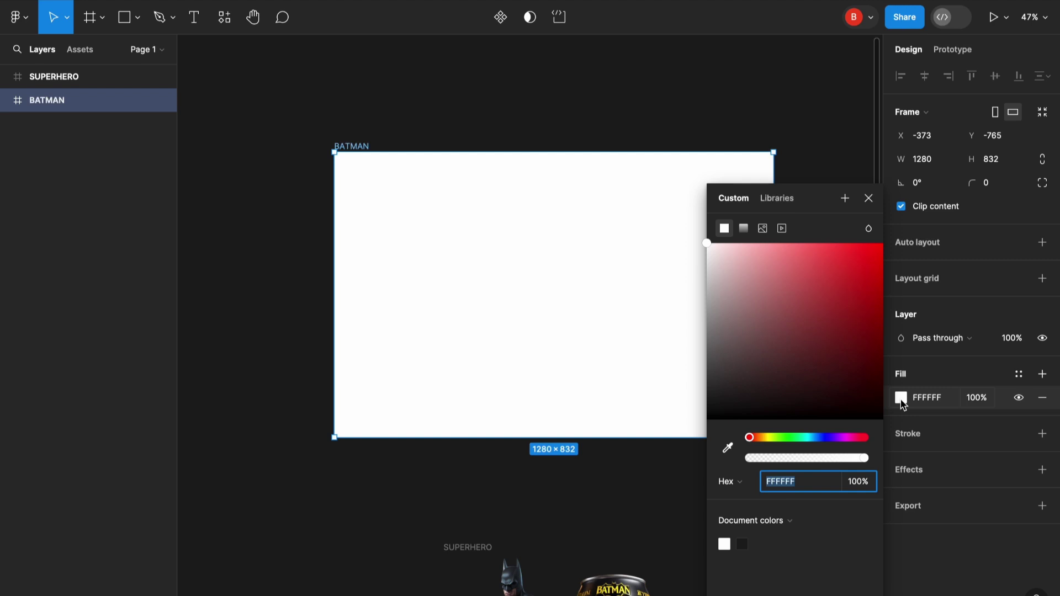
{"action": "left_click", "coordinate": [743, 229]}
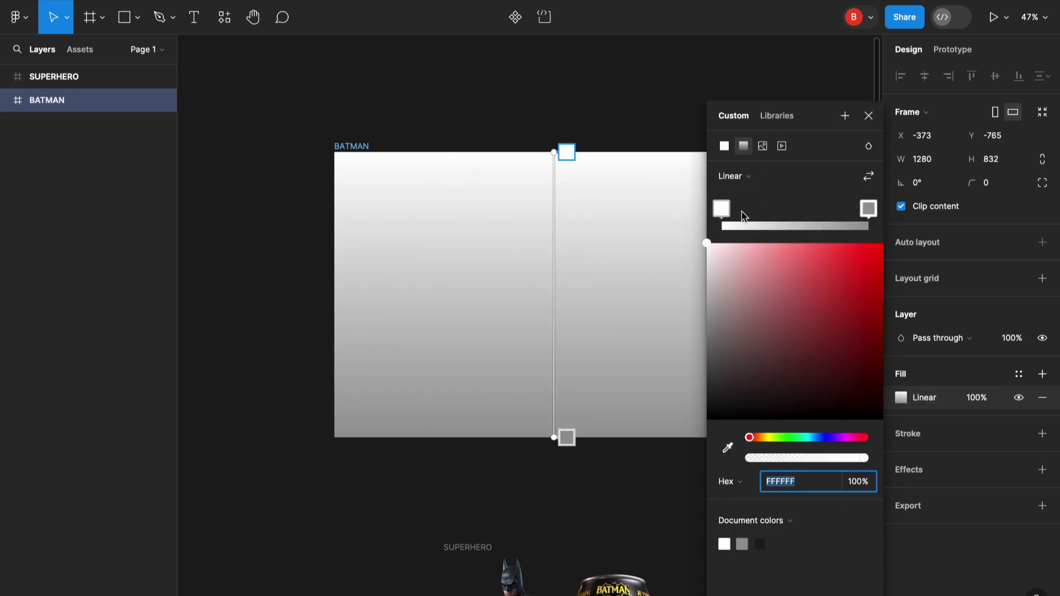
{"action": "left_click", "coordinate": [728, 180]}
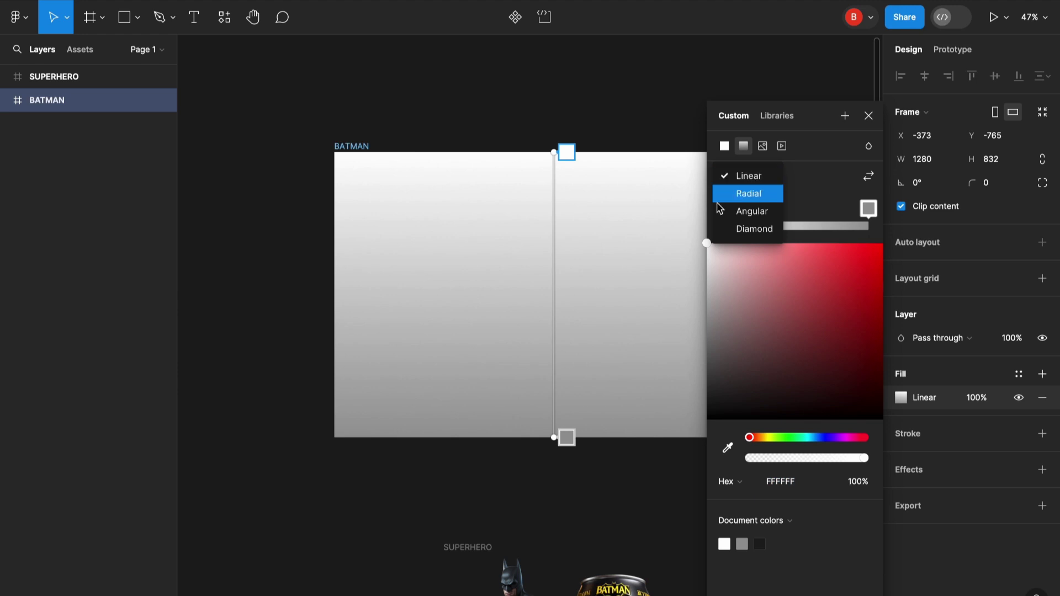
{"action": "left_click", "coordinate": [748, 194]}
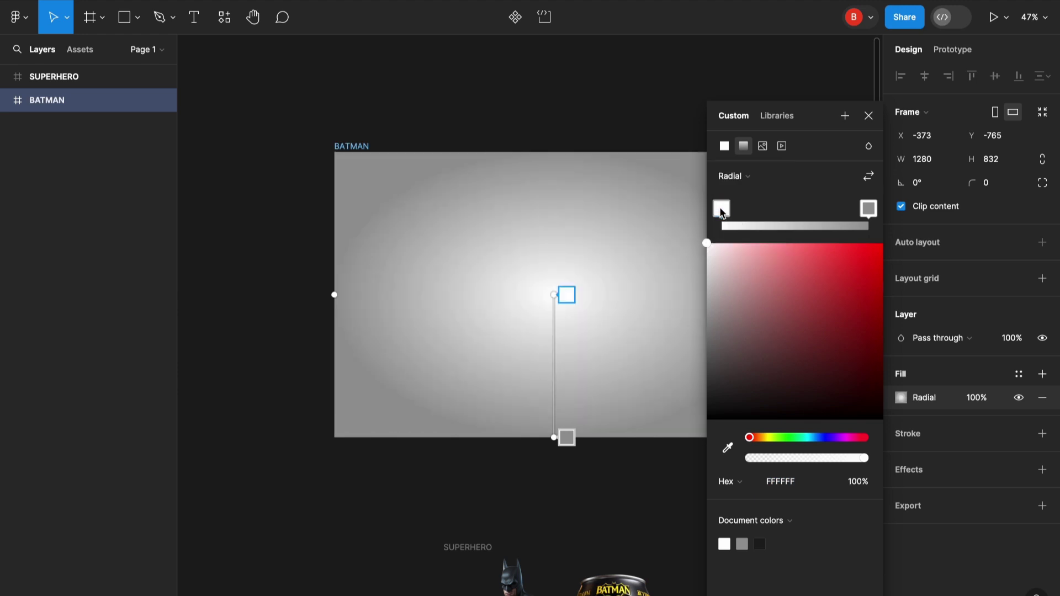
Set the radial gradient's inner colour to 363636 and its outer colour to 171717
{"action": "left_click", "coordinate": [722, 209]}
{"action": "left_click", "coordinate": [803, 482]}
{"action": "type", "text": "363636"}
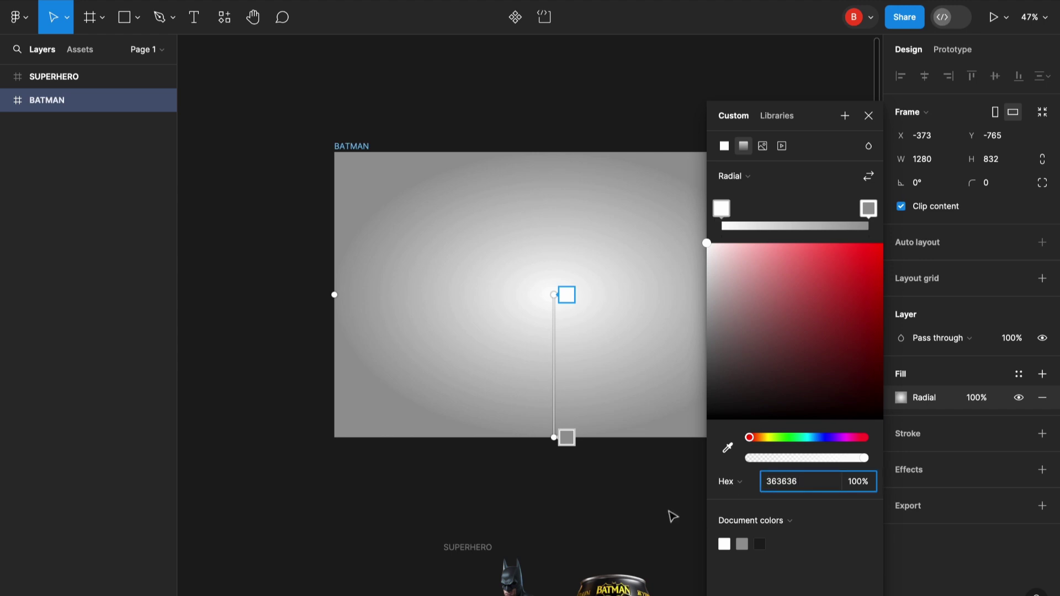
{"action": "left_click", "coordinate": [869, 209]}
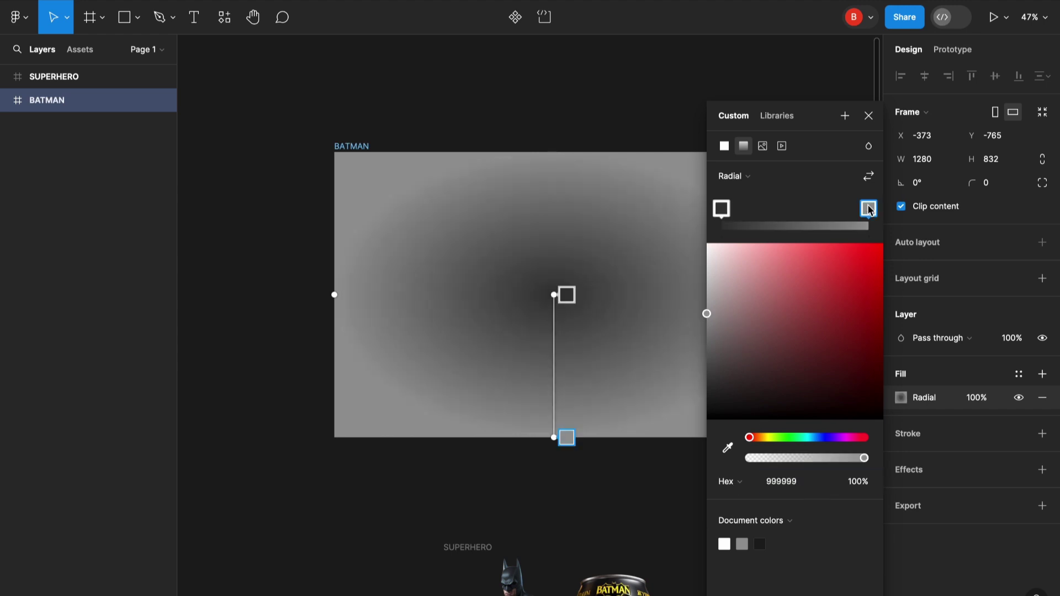
{"action": "left_click", "coordinate": [808, 481]}
{"action": "type", "text": "171717"}
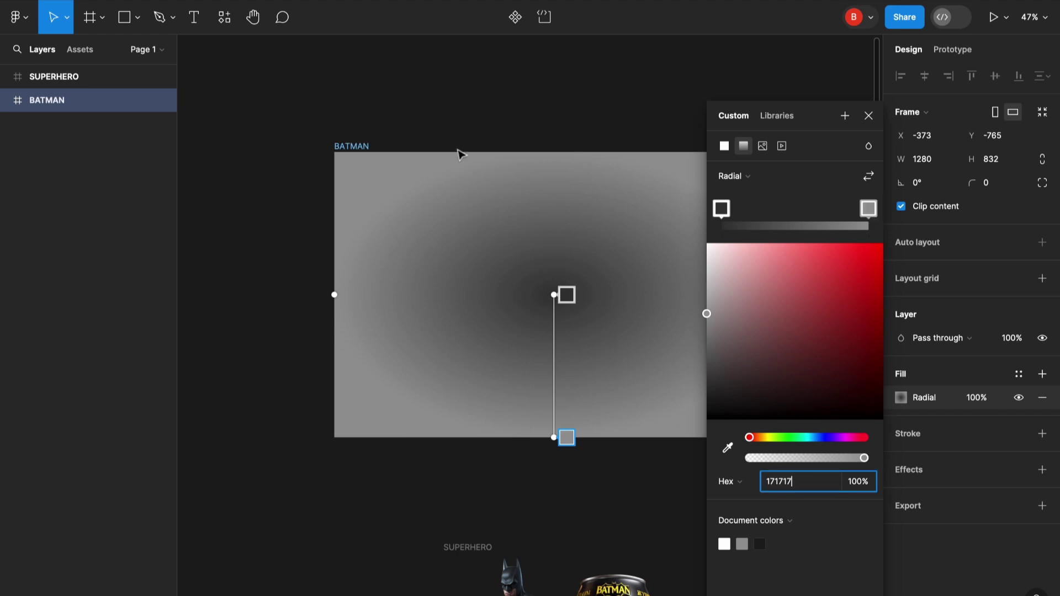
{"action": "key", "text": "Return"}
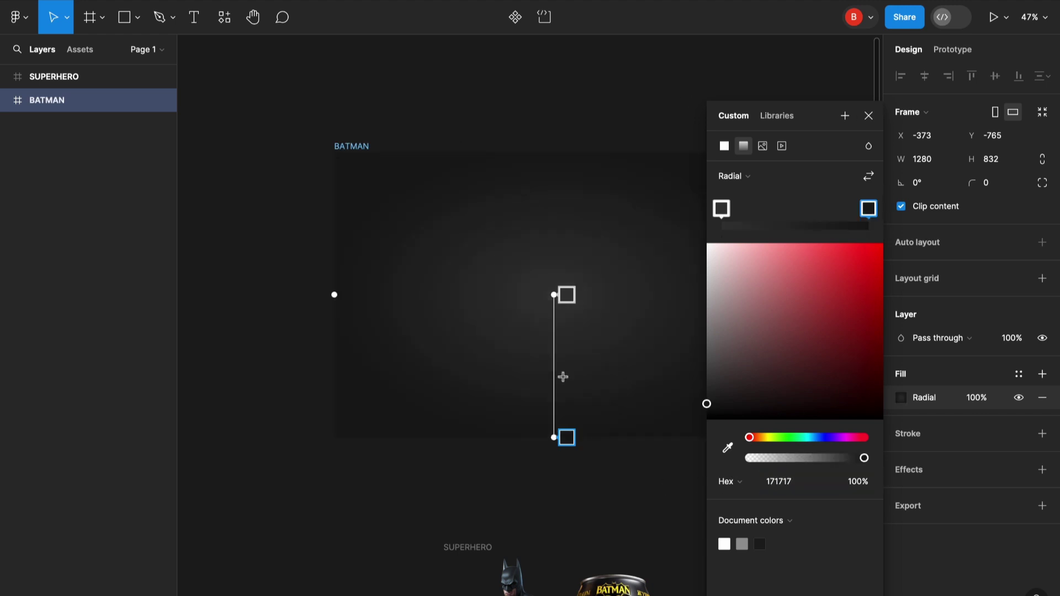
{"action": "left_click", "coordinate": [868, 115]}
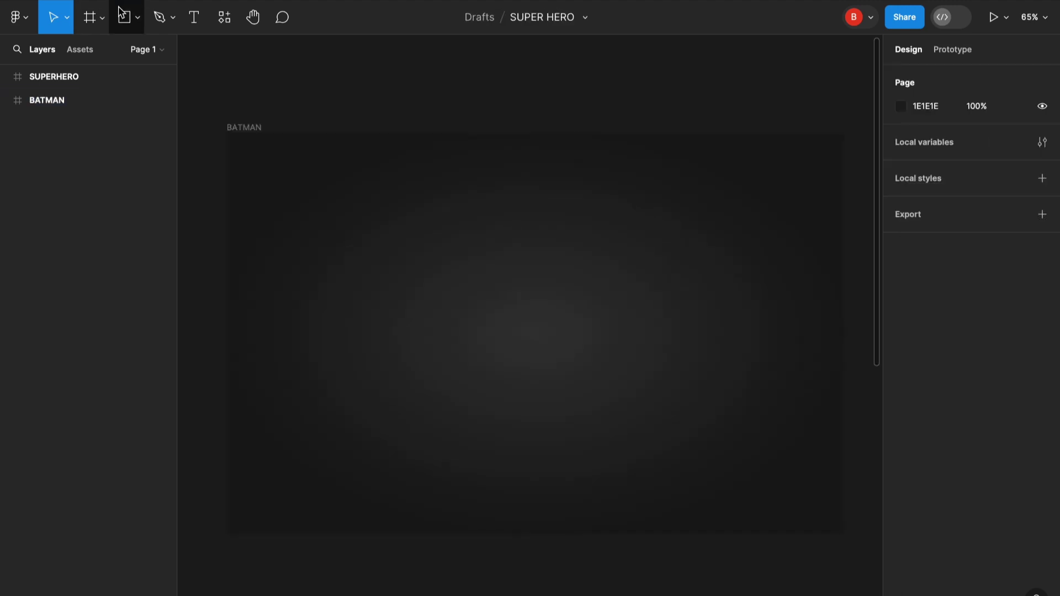
Add the text SUPERHERO inside the BATMAN frame and set it in Bayon at size 60
{"action": "key", "text": "t"}
{"action": "left_click", "coordinate": [282, 193]}
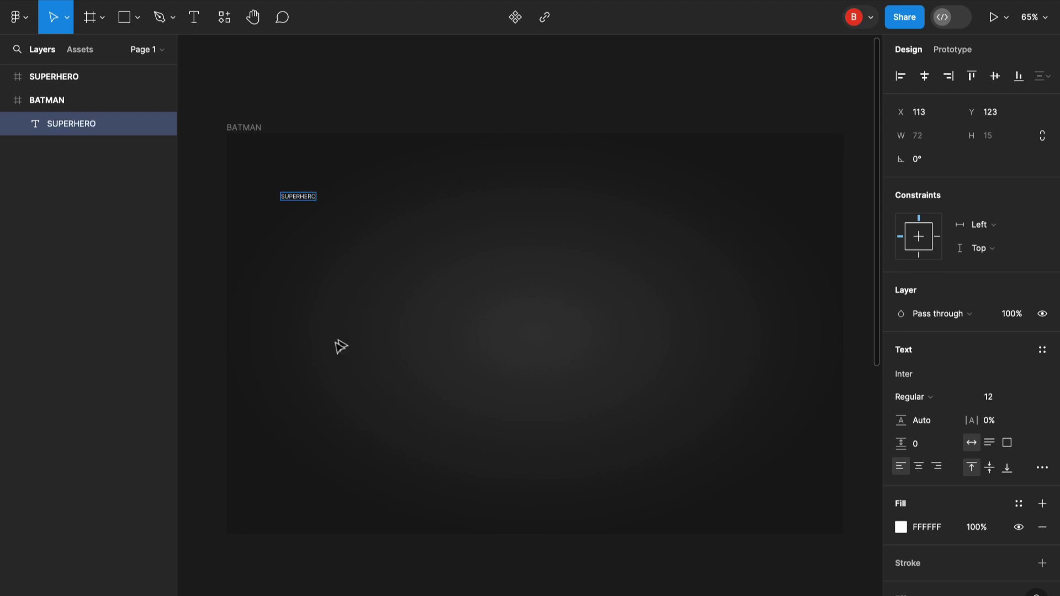
{"action": "left_click", "coordinate": [931, 379]}
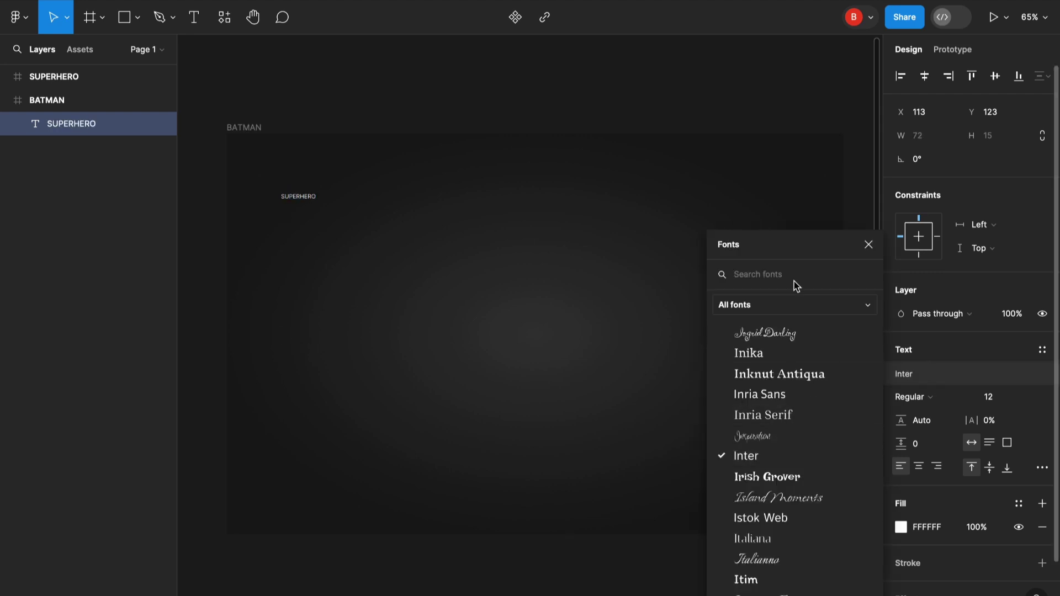
{"action": "type", "text": "BAY"}
{"action": "key", "text": "Return"}
{"action": "left_click", "coordinate": [977, 396]}
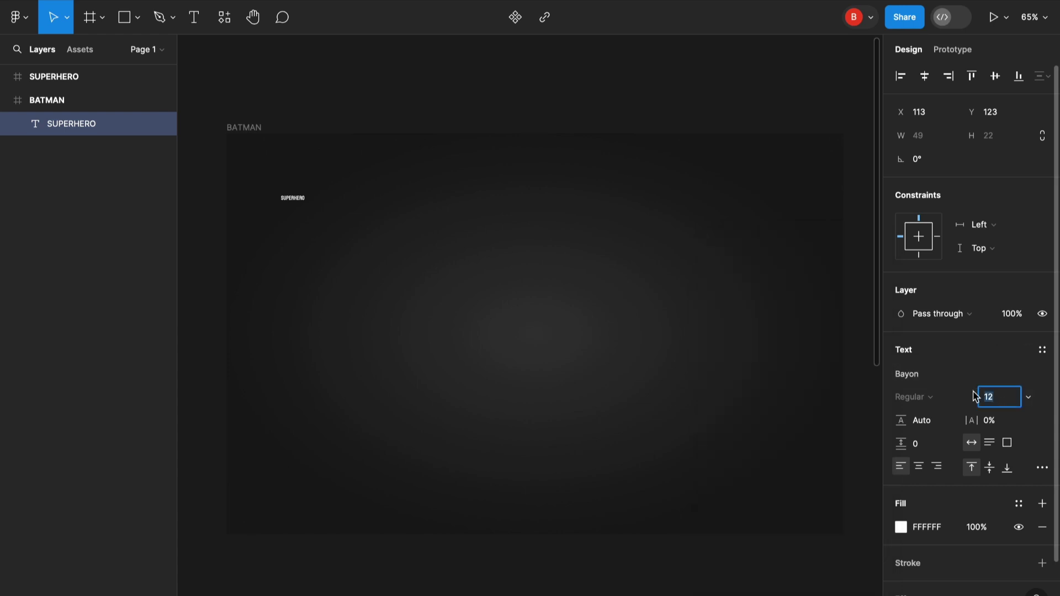
{"action": "type", "text": "60"}
{"action": "key", "text": "Return"}
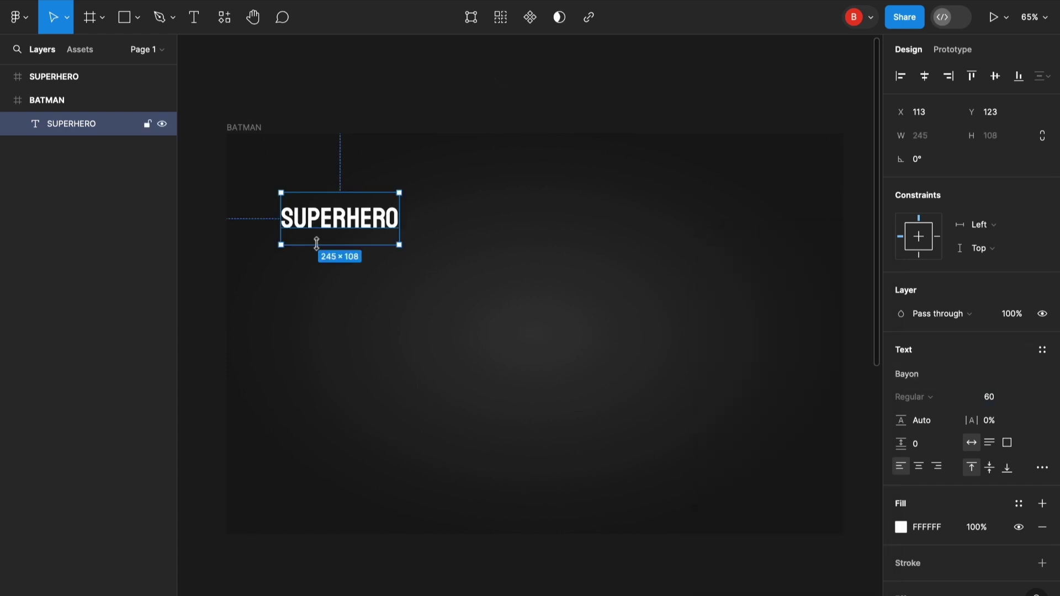
Move the SUPERHERO text into the BATMAN frame's upper-left corner and split its wording into SUPER HERO
{"action": "left_click_drag", "start_coordinate": [315, 239], "coordinate": [314, 190]}
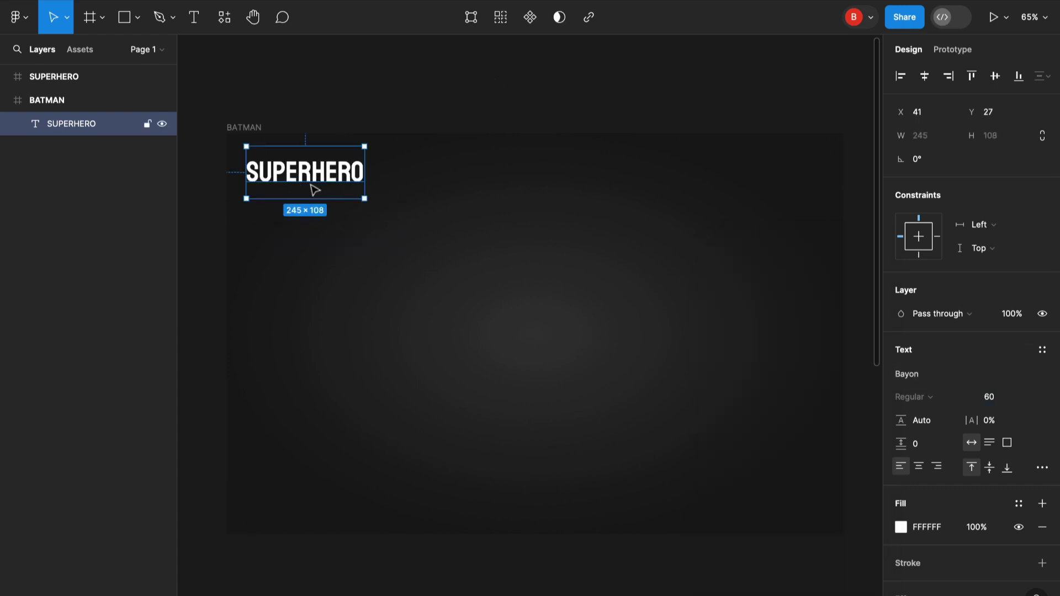
{"action": "double_click", "coordinate": [311, 172]}
{"action": "double_click", "coordinate": [346, 175]}
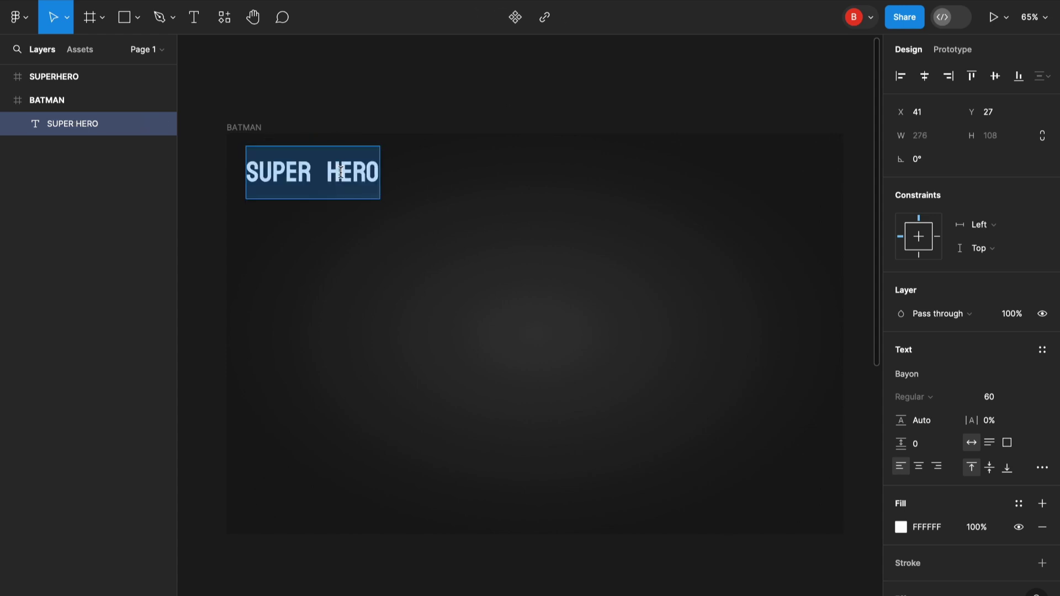
Recolour only the word HERO to the red D60000
{"action": "double_click", "coordinate": [347, 176]}
{"action": "left_click", "coordinate": [901, 527]}
{"action": "left_click_drag", "start_coordinate": [873, 275], "coordinate": [905, 211]}
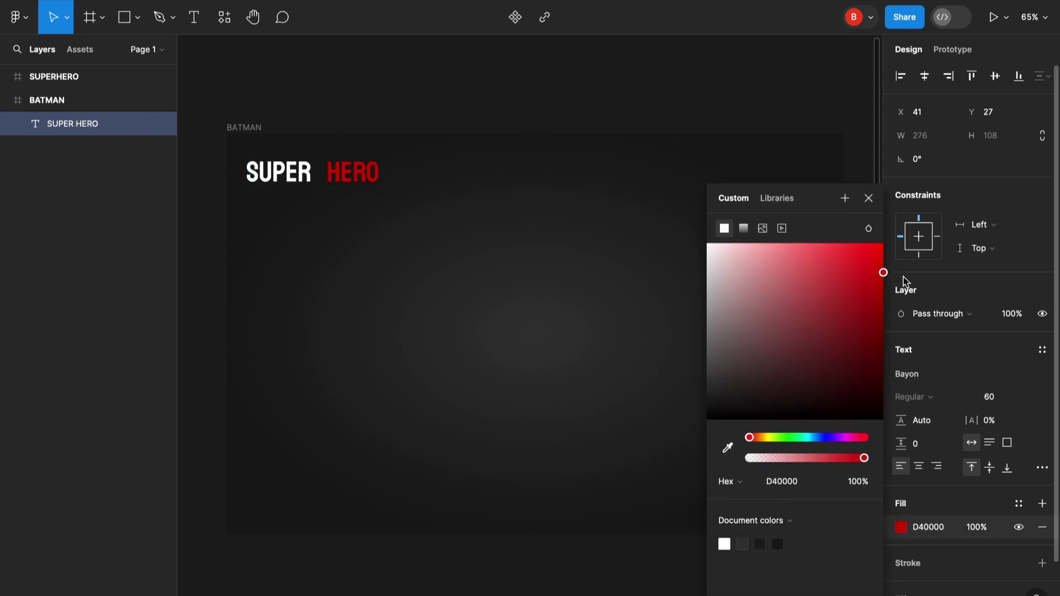
{"action": "key", "text": "Escape"}
{"action": "left_click", "coordinate": [805, 87]}
Draw a rectangle about 180 × 73 over the word SUPER and round its corners to about 17
{"action": "key", "text": "r"}
{"action": "left_click_drag", "start_coordinate": [235, 155], "coordinate": [322, 191]}
{"action": "scroll", "coordinate": [234, 180], "scroll_direction": "up", "scroll_amount": 5}
{"action": "left_click_drag", "start_coordinate": [248, 100], "coordinate": [267, 118]}
{"action": "left_click", "coordinate": [570, 68]}
{"action": "left_click", "coordinate": [420, 127]}
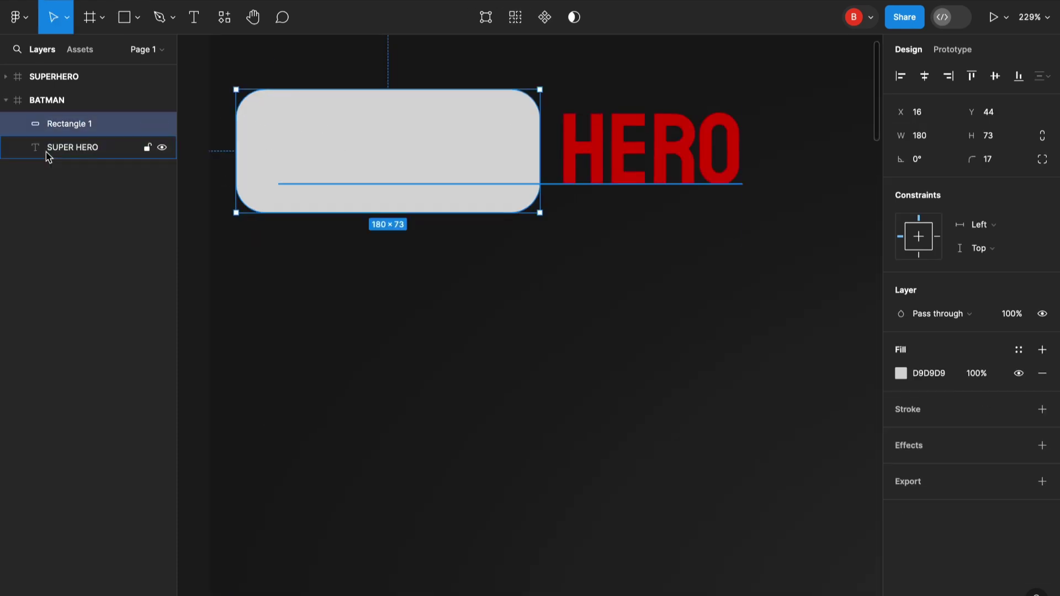
Place the rectangle behind the SUPER HERO text and fill it with the red D60000
{"action": "left_click_drag", "start_coordinate": [46, 153], "coordinate": [48, 115]}
{"action": "left_click", "coordinate": [257, 168]}
{"action": "left_click", "coordinate": [902, 375]}
{"action": "left_click", "coordinate": [761, 545]}
{"action": "left_click", "coordinate": [461, 471]}
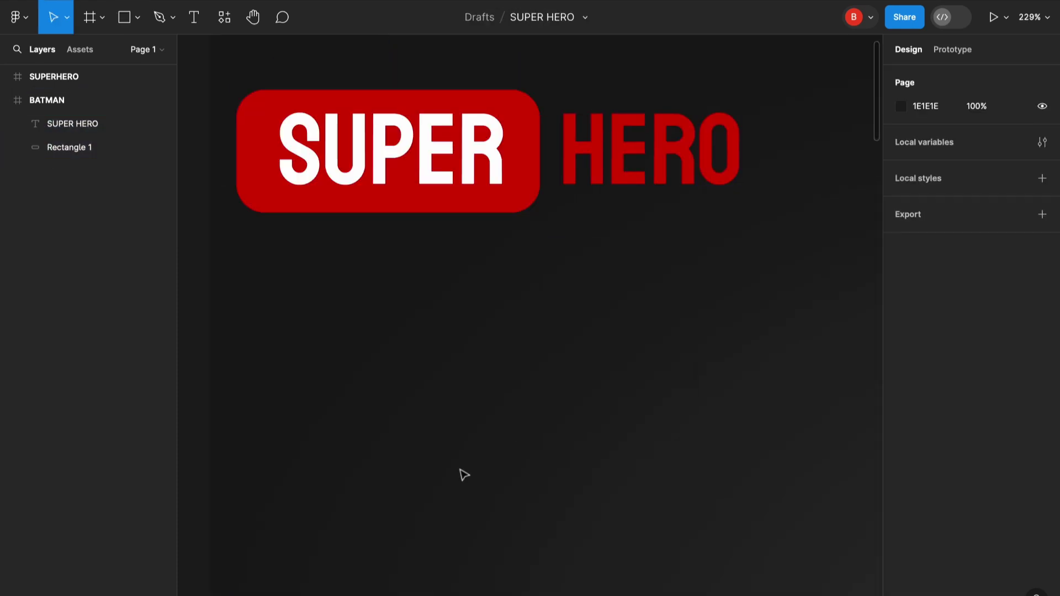
Trim the red rectangle to about 171 × 62 with a corner radius of 10 and center it vertically behind SUPER
{"action": "left_click", "coordinate": [310, 188]}
{"action": "left_click", "coordinate": [244, 115]}
{"action": "left_click_drag", "start_coordinate": [348, 90], "coordinate": [350, 109]}
{"action": "left_click_drag", "start_coordinate": [237, 160], "coordinate": [251, 160]}
{"action": "left_click_drag", "start_coordinate": [280, 136], "coordinate": [265, 125]}
{"action": "left_click_drag", "start_coordinate": [268, 191], "coordinate": [264, 178]}
{"action": "key", "text": "Down"}
{"action": "key", "text": "Down"}
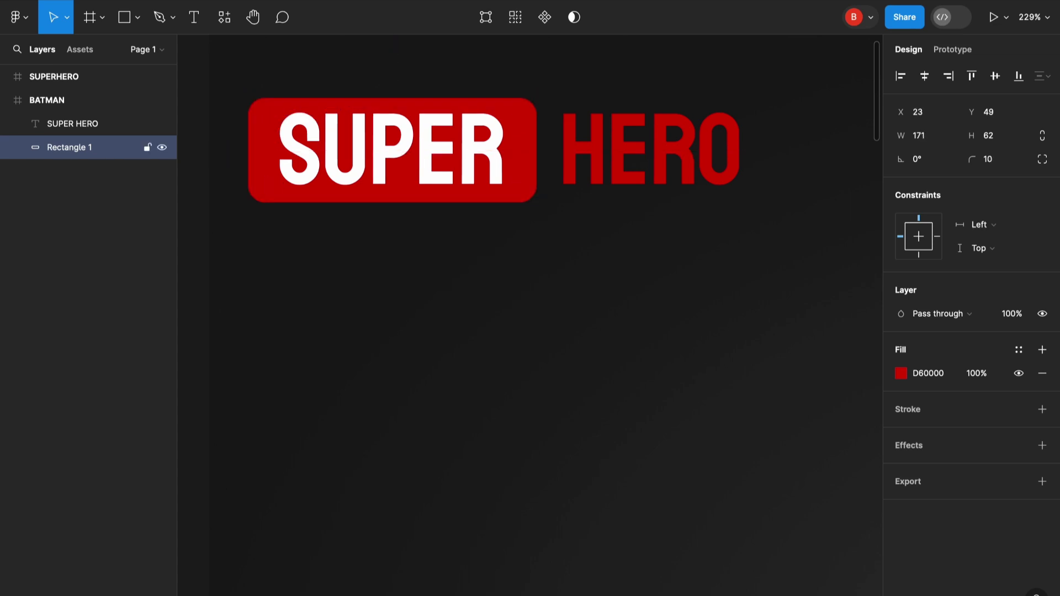
{"action": "key", "text": "Up"}
{"action": "left_click", "coordinate": [239, 194]}
Remove the extra spacing between the words SUPER and HERO in the logo text
{"action": "scroll", "coordinate": [302, 199], "scroll_direction": "down", "scroll_amount": 5}
{"action": "scroll", "coordinate": [346, 182], "scroll_direction": "up", "scroll_amount": 5}
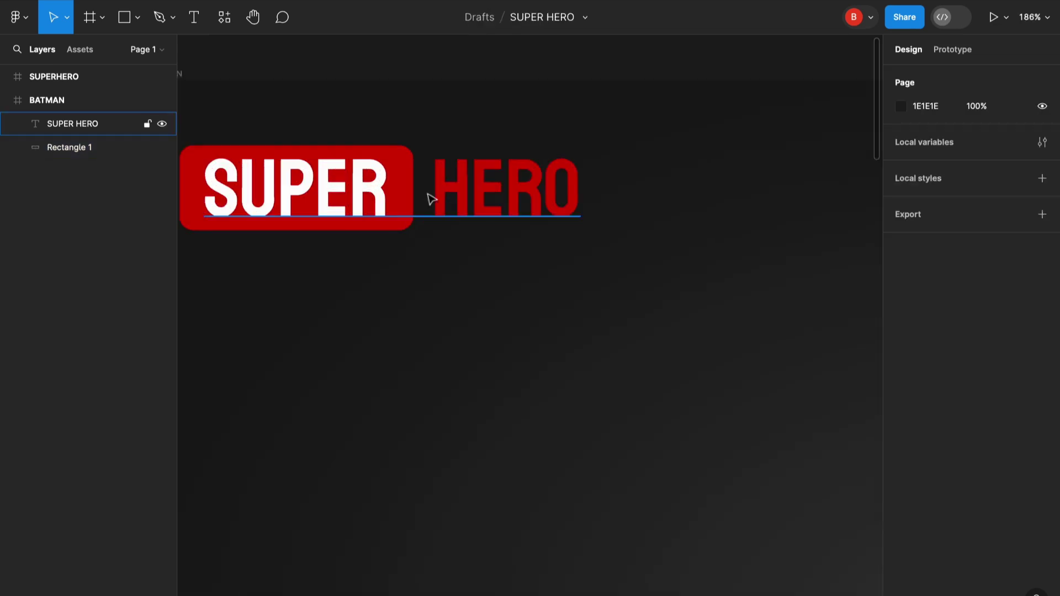
{"action": "double_click", "coordinate": [428, 195]}
{"action": "double_click", "coordinate": [448, 187]}
{"action": "left_click", "coordinate": [443, 187]}
{"action": "key", "text": "BackSpace"}
{"action": "key", "text": "Escape"}
Narrow the red rectangle on both sides so it fits closely around the word SUPER
{"action": "scroll", "coordinate": [563, 161], "scroll_direction": "left", "scroll_amount": 2}
{"action": "left_click", "coordinate": [302, 210]}
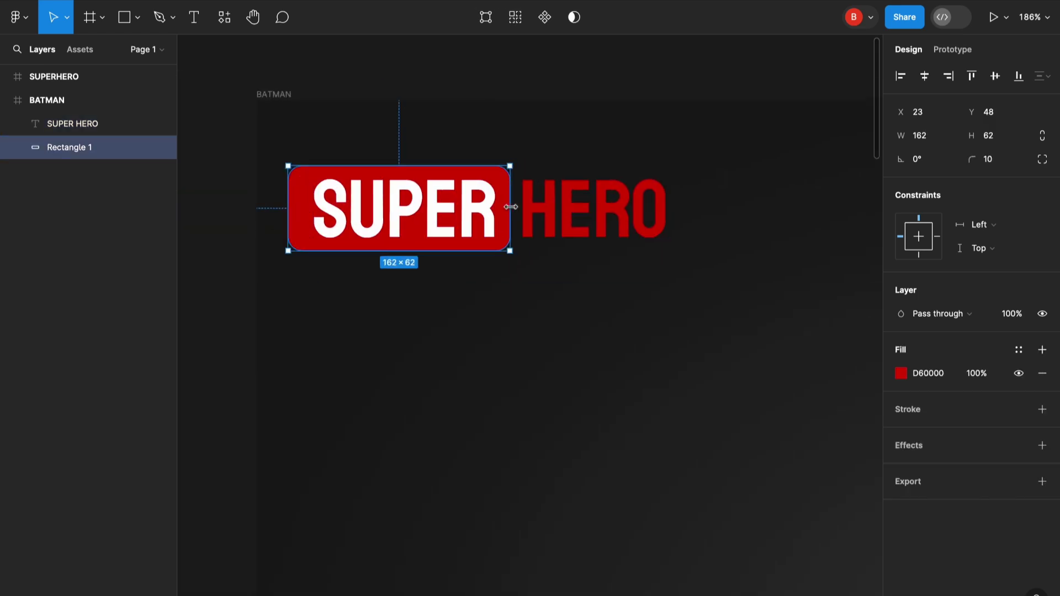
{"action": "left_click_drag", "start_coordinate": [289, 209], "coordinate": [303, 207]}
{"action": "left_click", "coordinate": [252, 208]}
{"action": "scroll", "coordinate": [253, 209], "scroll_direction": "down", "scroll_amount": 2}
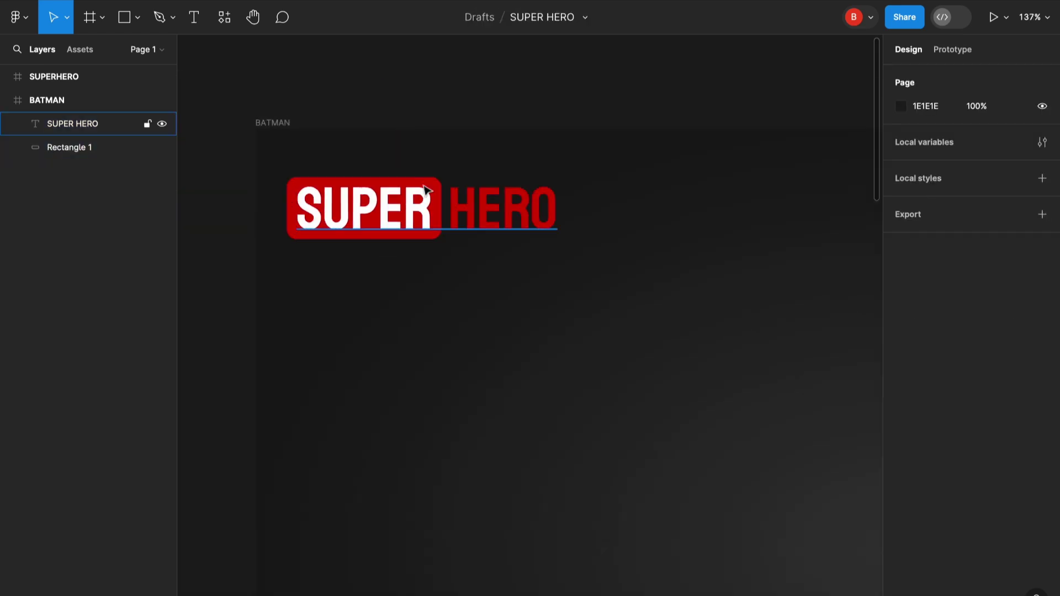
Group the red rectangle with the SUPER HERO text and rename the group LOGO
{"action": "left_click", "coordinate": [95, 146]}
{"action": "left_click", "coordinate": [79, 126], "text": "shift"}
{"action": "key", "text": "ctrl+g"}
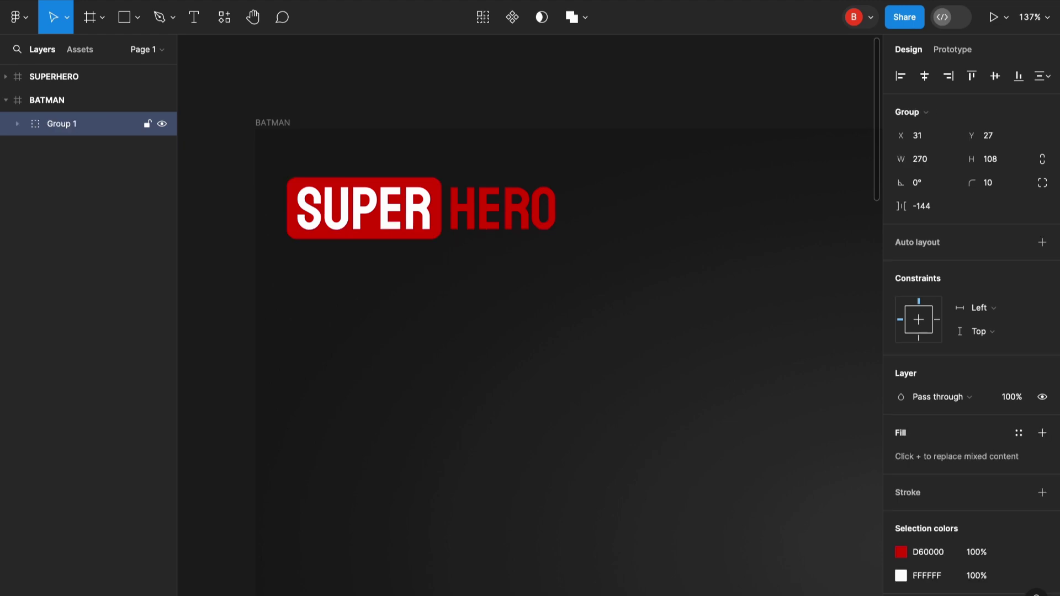
{"action": "double_click", "coordinate": [61, 124]}
{"action": "type", "text": "LOGO"}
{"action": "left_click", "coordinate": [282, 82]}
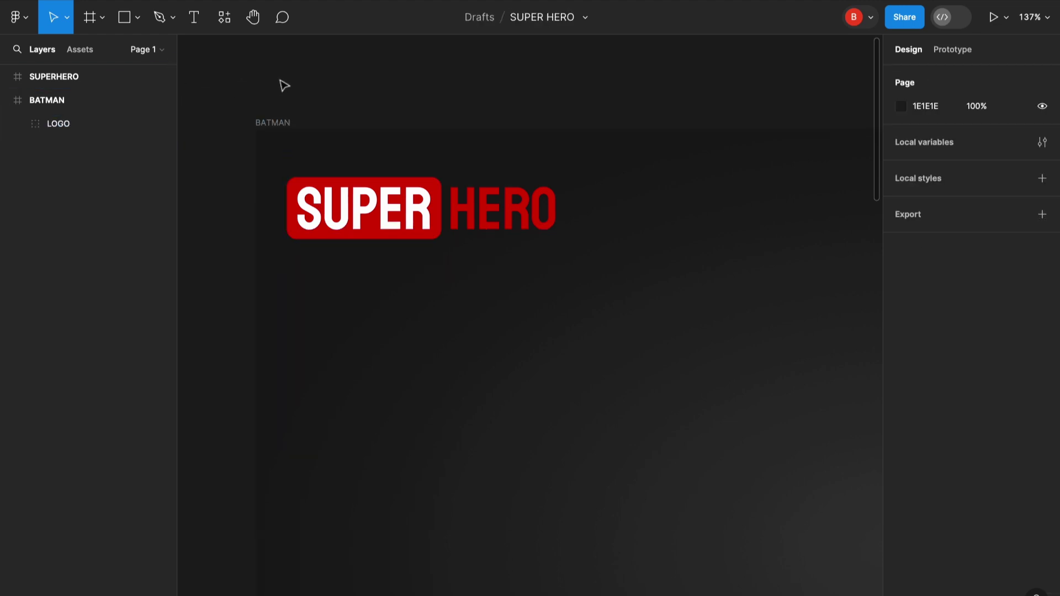
Add the heading text BATMAN beneath the logo in the BATMAN frame
{"action": "scroll", "coordinate": [281, 83], "scroll_direction": "down", "scroll_amount": 4}
{"action": "left_click", "coordinate": [191, 20]}
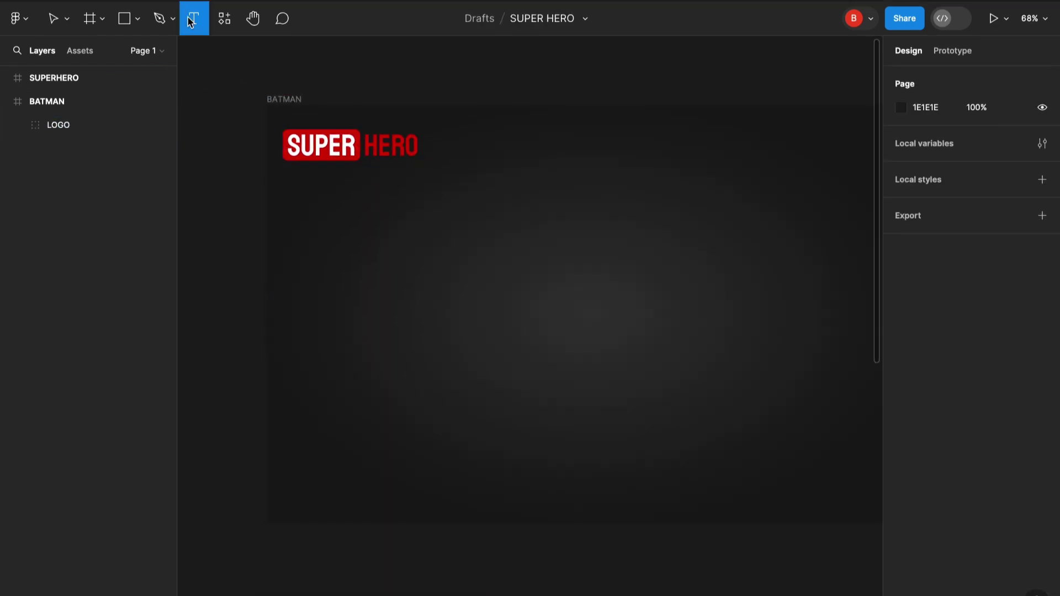
{"action": "left_click", "coordinate": [313, 213]}
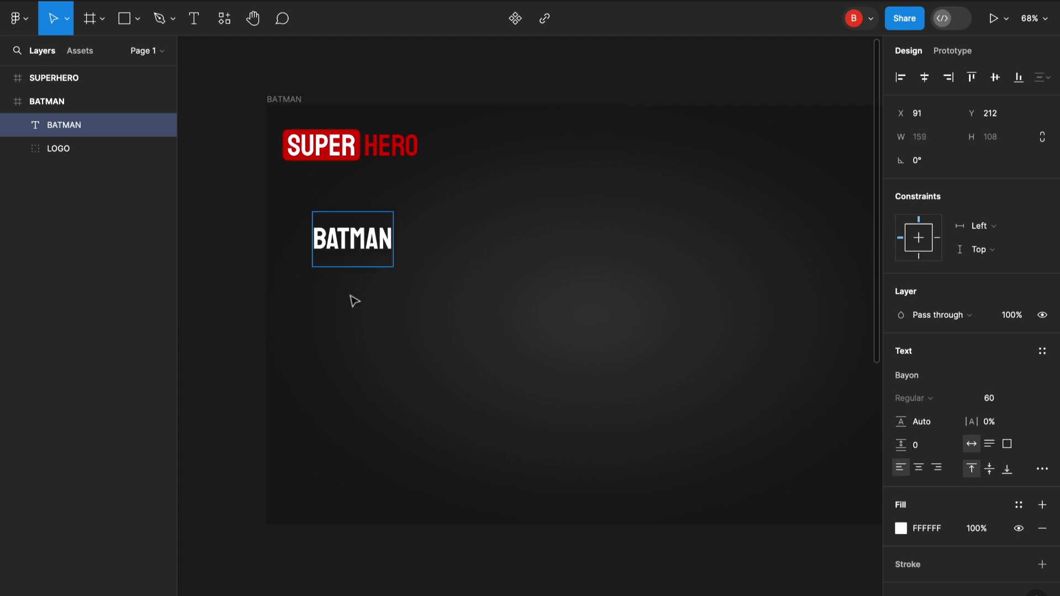
{"action": "type", "text": "BATMAN"}
Set the BATMAN heading in Bungee at size 40 and align its left edge with the logo
{"action": "double_click", "coordinate": [352, 235]}
{"action": "left_click", "coordinate": [930, 386]}
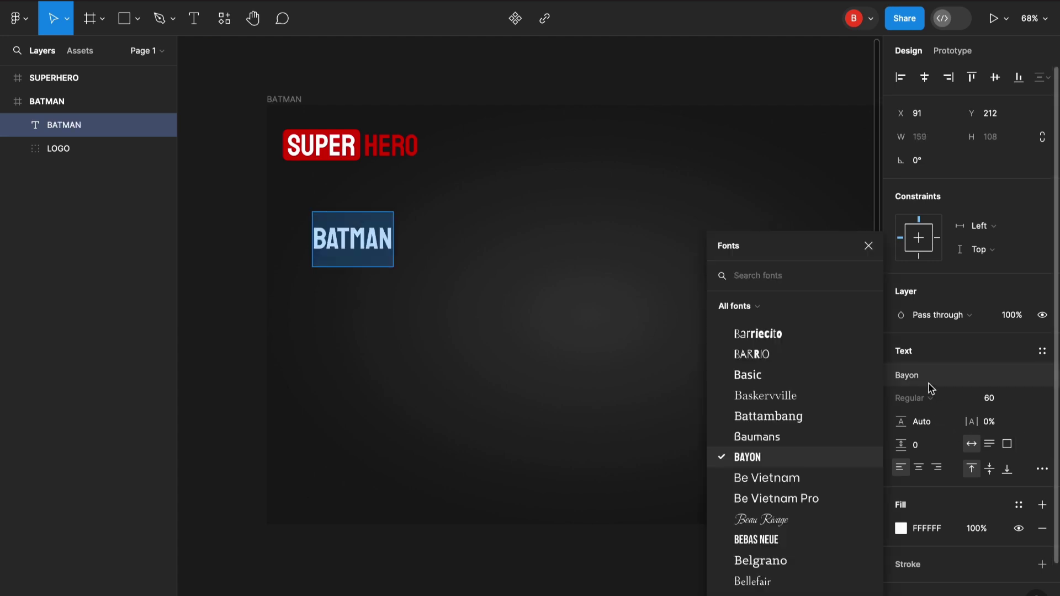
{"action": "left_click", "coordinate": [767, 276]}
{"action": "type", "text": "BUN"}
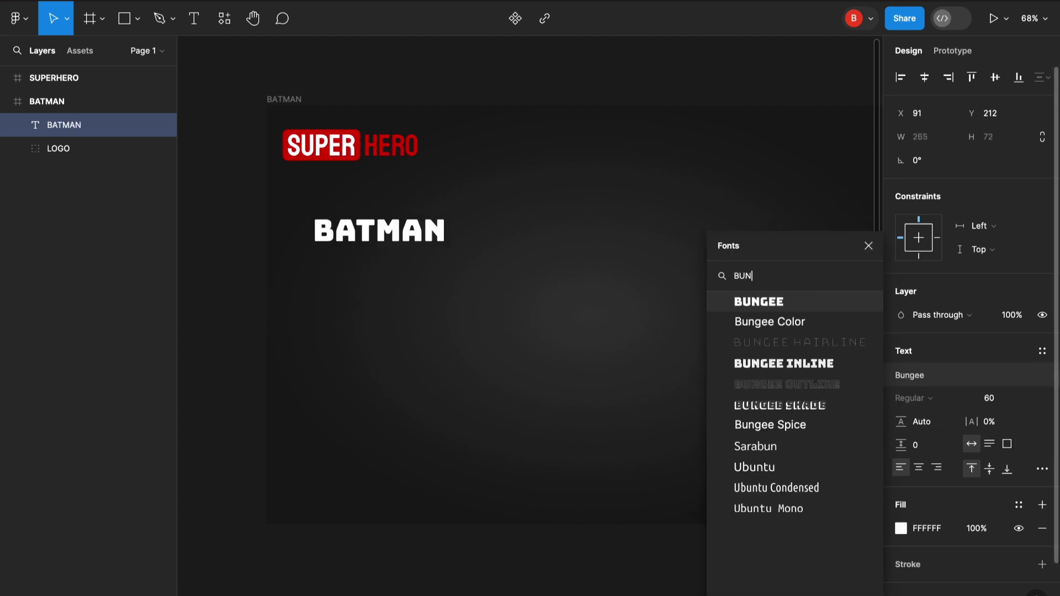
{"action": "left_click", "coordinate": [761, 299]}
{"action": "left_click", "coordinate": [1026, 407]}
{"action": "type", "text": "40"}
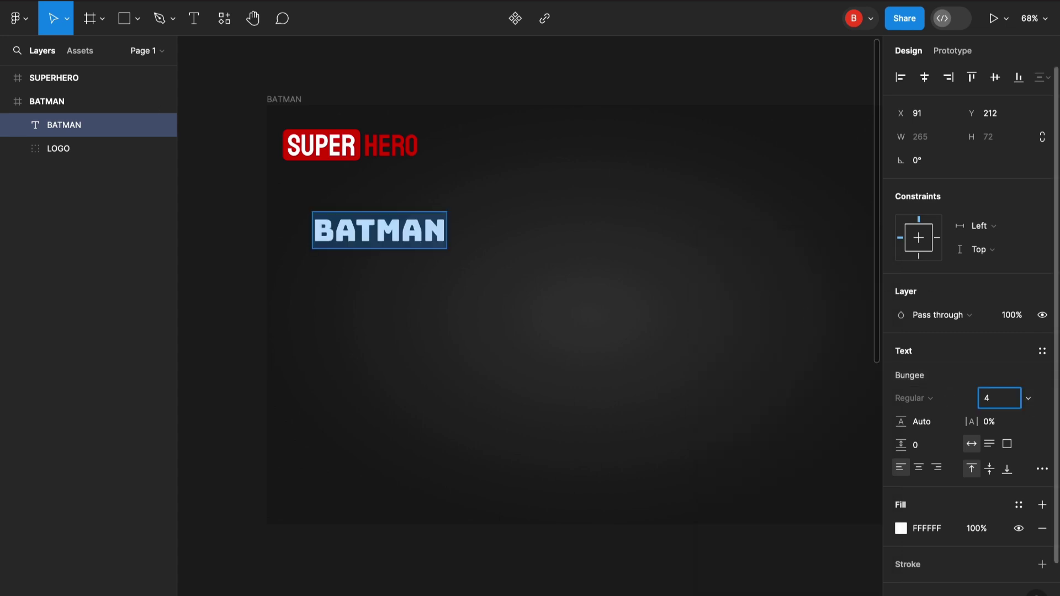
{"action": "key", "text": "Return"}
{"action": "key", "text": "Escape"}
{"action": "left_click_drag", "start_coordinate": [364, 230], "coordinate": [335, 218]}
Search Google for lorem ipsum in a new browser tab and open the Lipsum generator website
{"action": "key", "text": "super+t"}
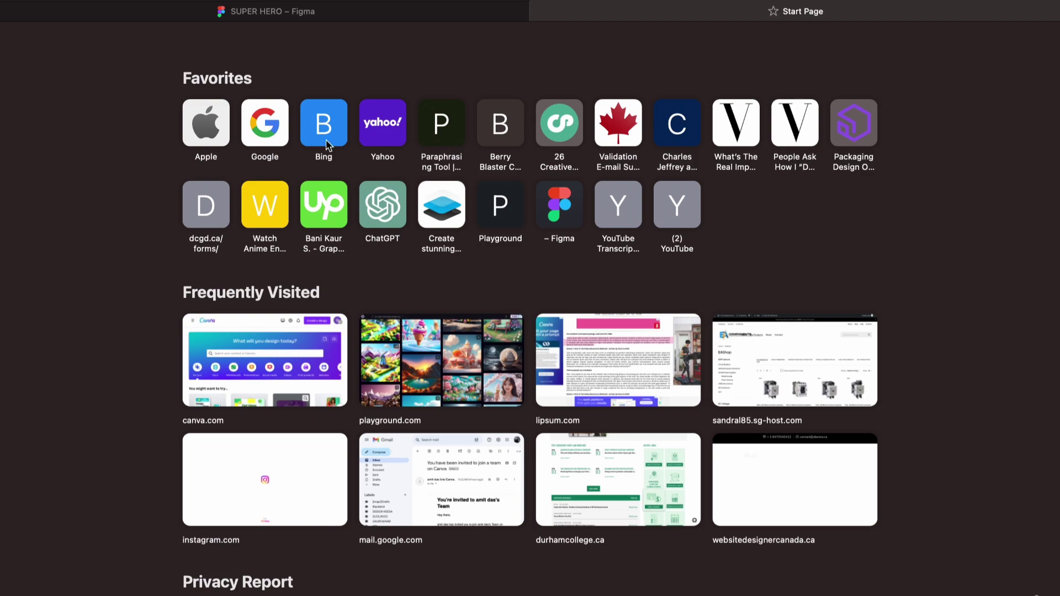
{"action": "left_click", "coordinate": [265, 123]}
{"action": "type", "text": "LOREM"}
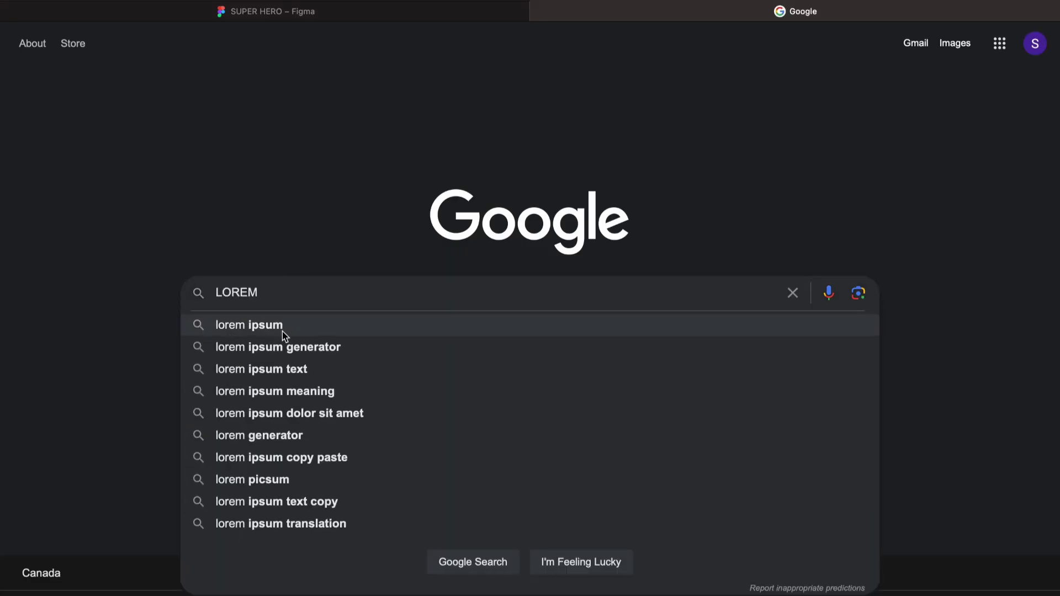
{"action": "left_click", "coordinate": [282, 347]}
{"action": "left_click", "coordinate": [265, 171]}
Copy the standard Lorem Ipsum passage used since the 1500s from the Lipsum page
{"action": "scroll", "coordinate": [213, 211], "scroll_direction": "down", "scroll_amount": 15}
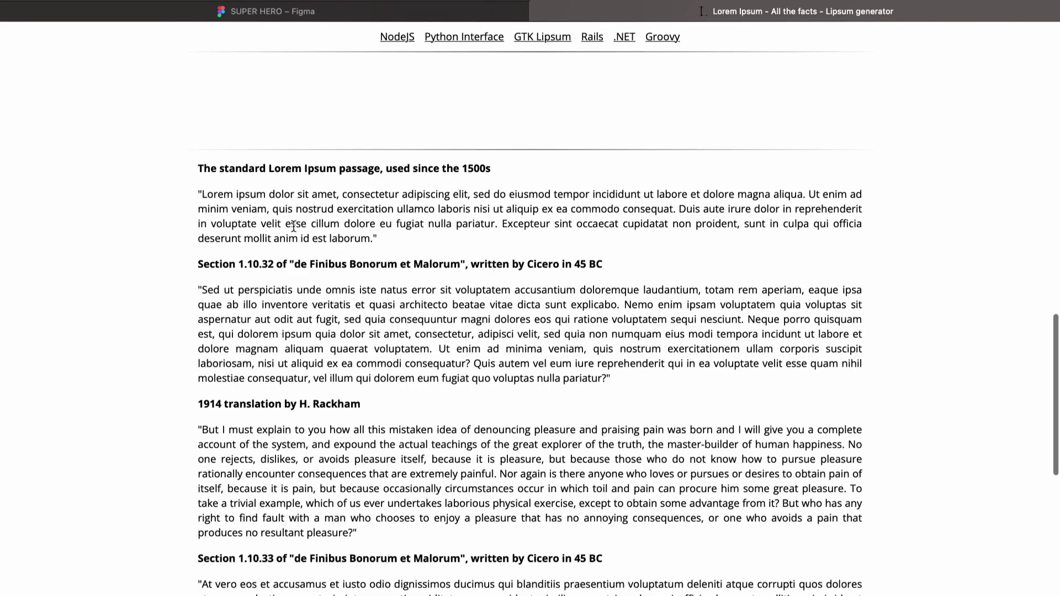
{"action": "triple_click", "coordinate": [377, 242]}
{"action": "key", "text": "super+c"}
Switch back to the SUPER HERO file in Figma and paste the copied passage as a text layer
{"action": "left_click", "coordinate": [309, 11]}
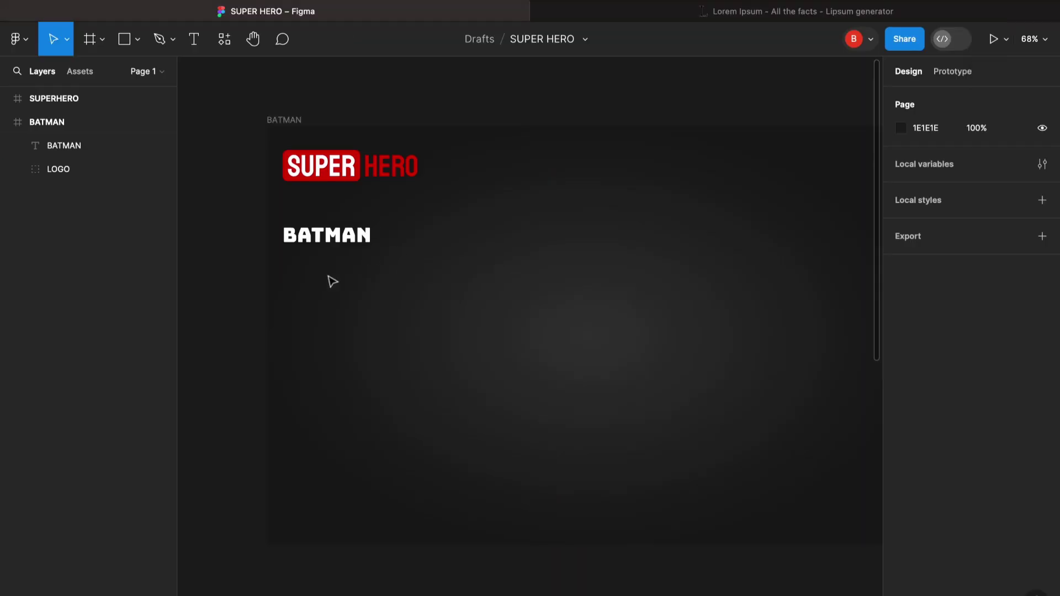
{"action": "key", "text": "super+v"}
{"action": "scroll", "coordinate": [423, 338], "scroll_direction": "down", "scroll_amount": 5}
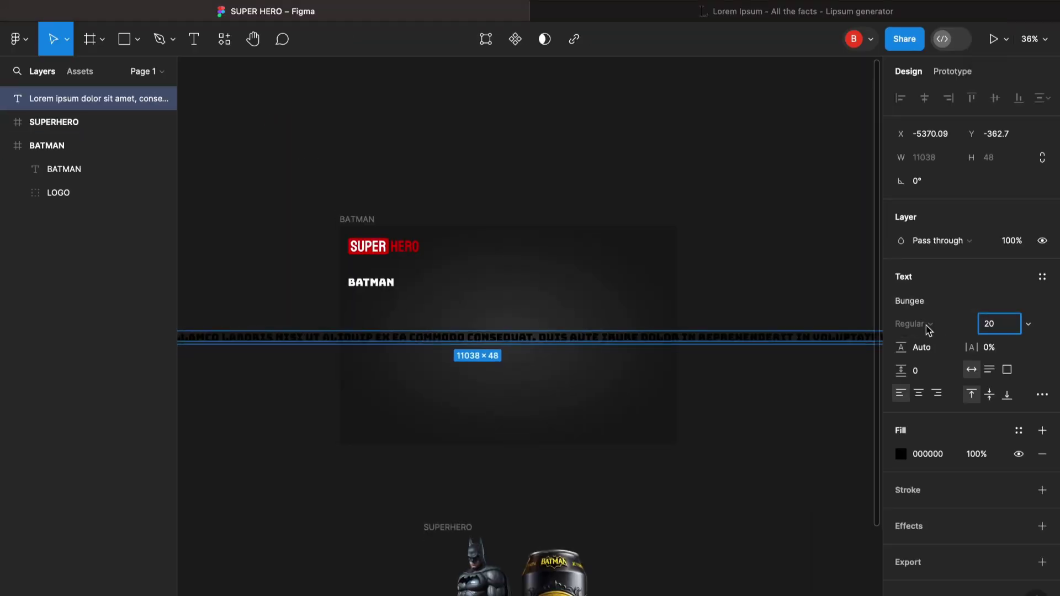
Set the pasted Lorem Ipsum text in ABeeZee and fill it with white FFFFFF
{"action": "left_click", "coordinate": [912, 301]}
{"action": "scroll", "coordinate": [774, 348], "scroll_direction": "up", "scroll_amount": 10}
{"action": "left_click", "coordinate": [762, 329]}
{"action": "left_click", "coordinate": [901, 454]}
{"action": "left_click", "coordinate": [724, 546]}
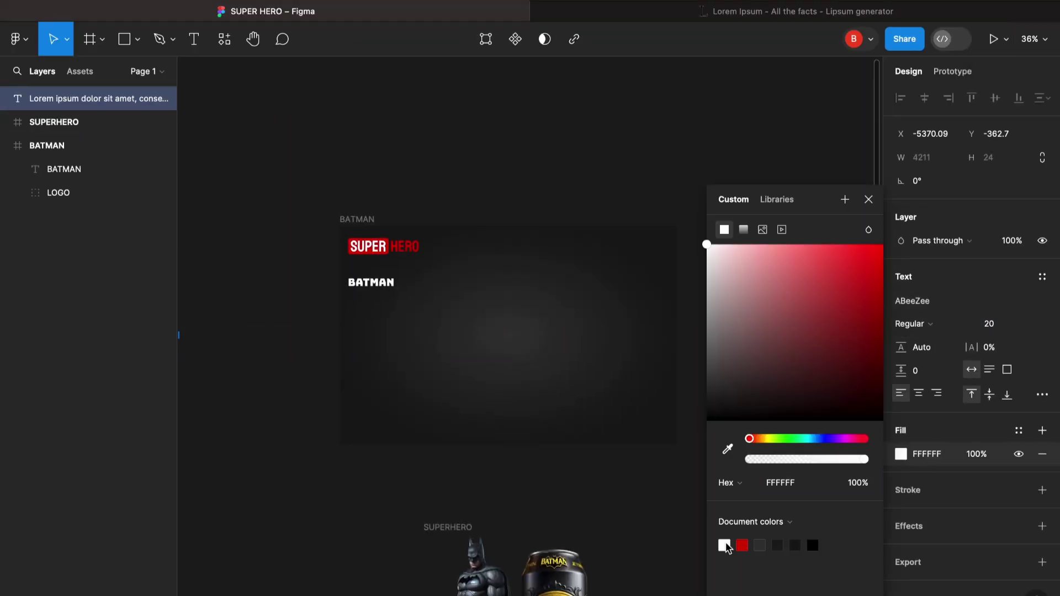
Move the Lorem Ipsum text under the BATMAN heading at X 31, Y 272 and narrow its box to 834 wide
{"action": "left_click", "coordinate": [406, 157]}
{"action": "scroll", "coordinate": [398, 168], "scroll_direction": "down", "scroll_amount": 3}
{"action": "scroll", "coordinate": [398, 171], "scroll_direction": "left", "scroll_amount": 4}
{"action": "left_click_drag", "start_coordinate": [418, 281], "coordinate": [491, 288]}
{"action": "scroll", "coordinate": [750, 271], "scroll_direction": "up", "scroll_amount": 5}
{"action": "scroll", "coordinate": [265, 297], "scroll_direction": "left", "scroll_amount": 8}
{"action": "scroll", "coordinate": [263, 287], "scroll_direction": "down", "scroll_amount": 8}
{"action": "scroll", "coordinate": [310, 289], "scroll_direction": "up", "scroll_amount": 8}
{"action": "left_click_drag", "start_coordinate": [312, 291], "coordinate": [884, 296]}
{"action": "scroll", "coordinate": [555, 395], "scroll_direction": "down", "scroll_amount": 5}
{"action": "scroll", "coordinate": [555, 395], "scroll_direction": "right", "scroll_amount": 6}
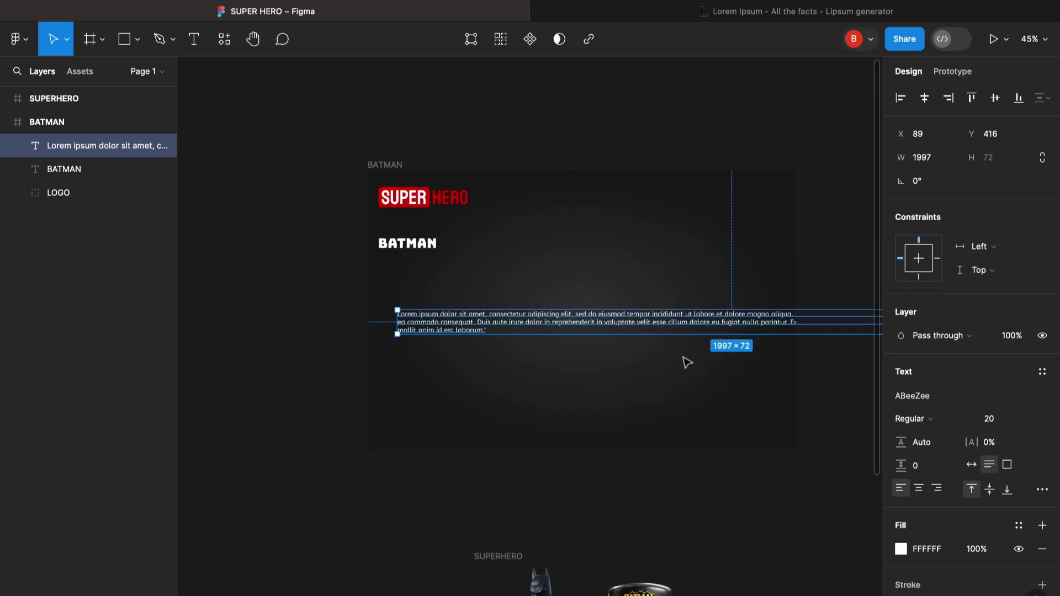
{"action": "scroll", "coordinate": [688, 363], "scroll_direction": "right", "scroll_amount": 6}
{"action": "left_click_drag", "start_coordinate": [727, 325], "coordinate": [342, 307]}
{"action": "scroll", "coordinate": [402, 303], "scroll_direction": "left", "scroll_amount": 5}
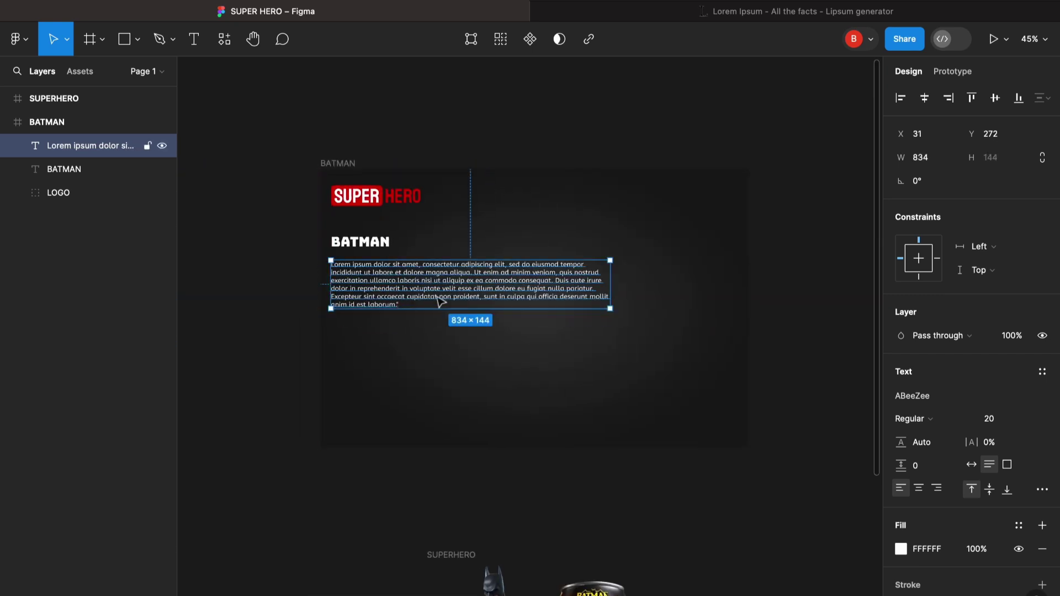
Delete everything after "commodo consequat." in the body text and narrow its box so the passage wraps into six lines
{"action": "scroll", "coordinate": [439, 297], "scroll_direction": "up", "scroll_amount": 5}
{"action": "double_click", "coordinate": [518, 280]}
{"action": "left_click_drag", "start_coordinate": [660, 268], "coordinate": [677, 317]}
{"action": "key", "text": "BackSpace"}
{"action": "key", "text": "Escape"}
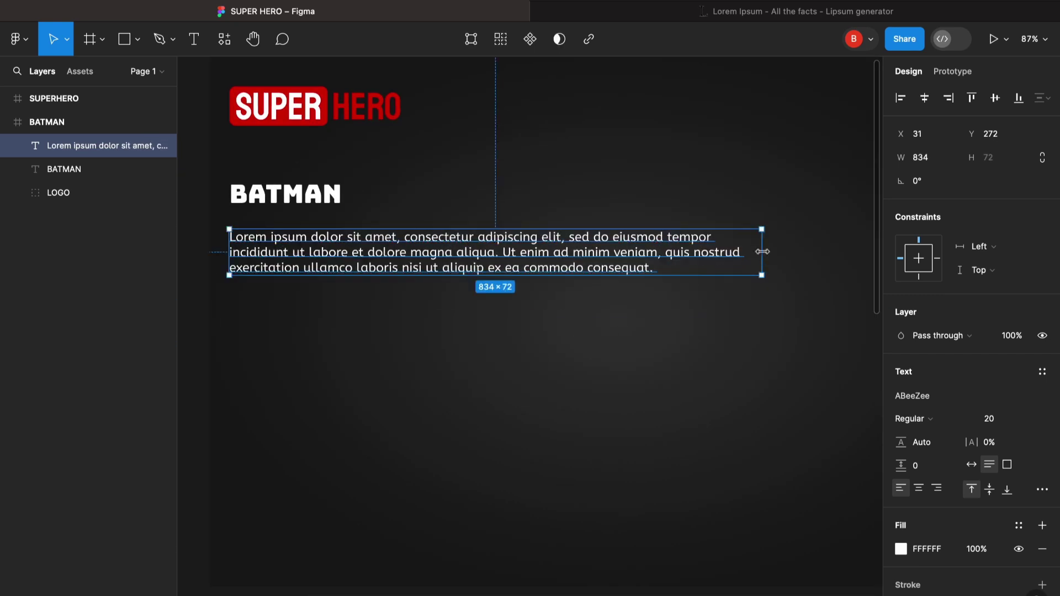
{"action": "left_click_drag", "start_coordinate": [763, 251], "coordinate": [517, 253]}
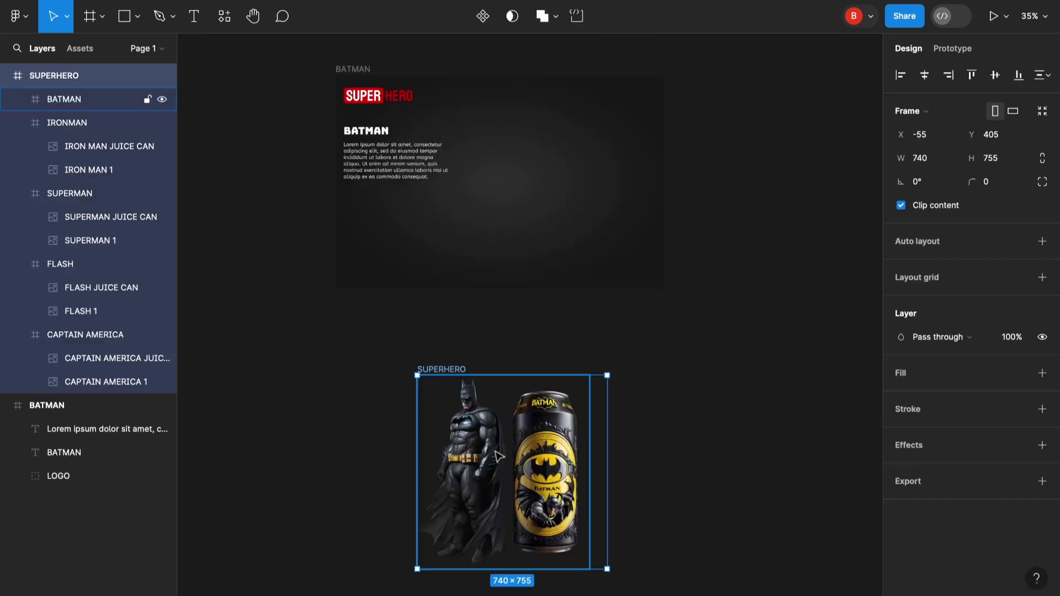
Move the SUPERHERO frame with Batman and his juice can into the BATMAN page at X 373, Y 48
{"action": "left_click_drag", "start_coordinate": [527, 491], "coordinate": [531, 196]}
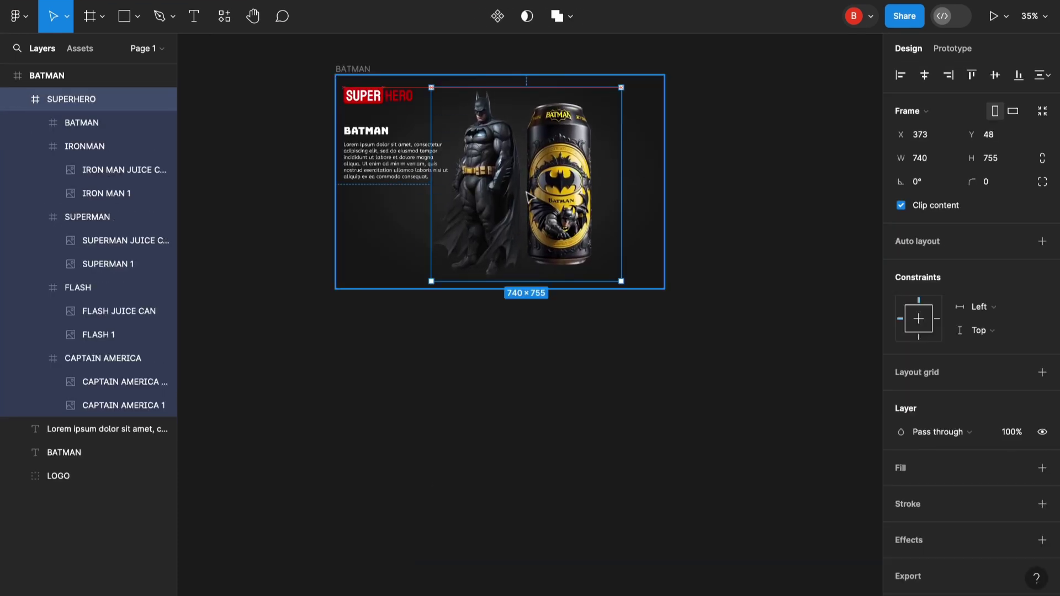
{"action": "left_click", "coordinate": [501, 472]}
{"action": "scroll", "coordinate": [516, 452], "scroll_direction": "right", "scroll_amount": 2}
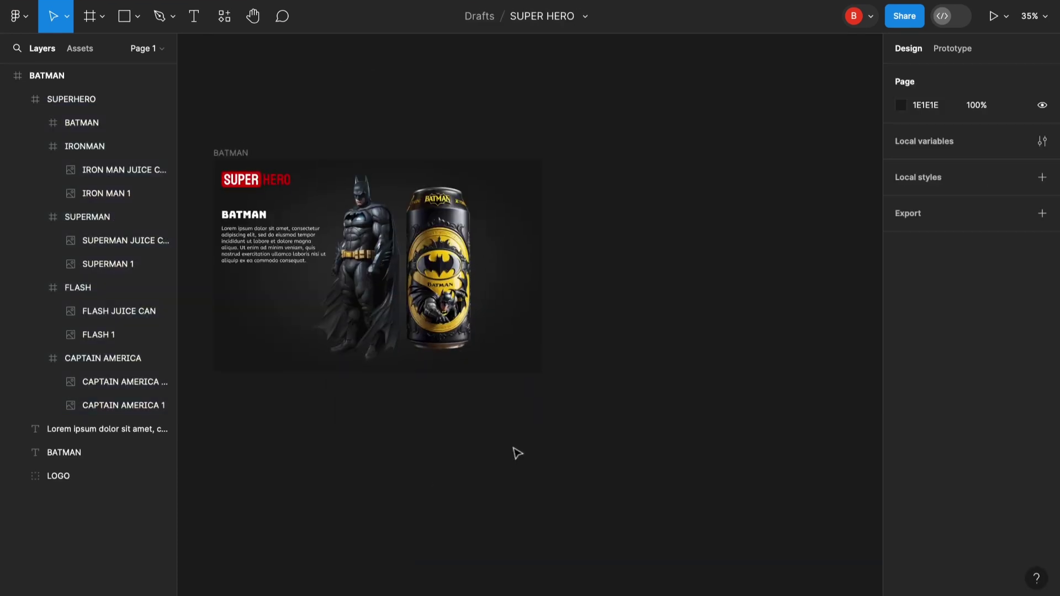
Draw a 90 × 90 circle beside the can on the BATMAN page and duplicate it into an evenly spaced column of five
{"action": "scroll", "coordinate": [429, 337], "scroll_direction": "up", "scroll_amount": 5}
{"action": "left_click", "coordinate": [138, 18]}
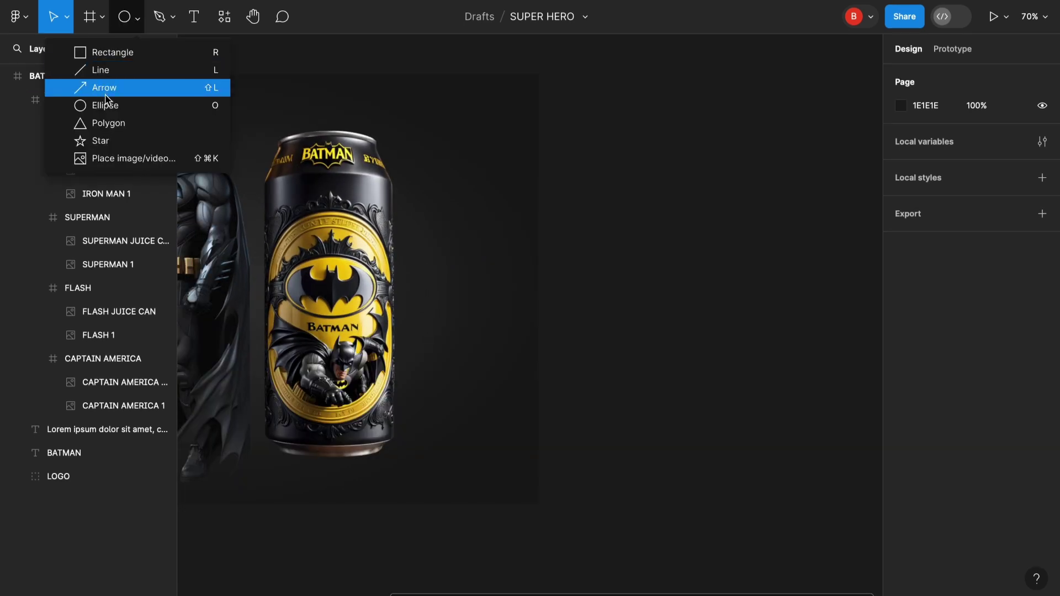
{"action": "left_click", "coordinate": [105, 104]}
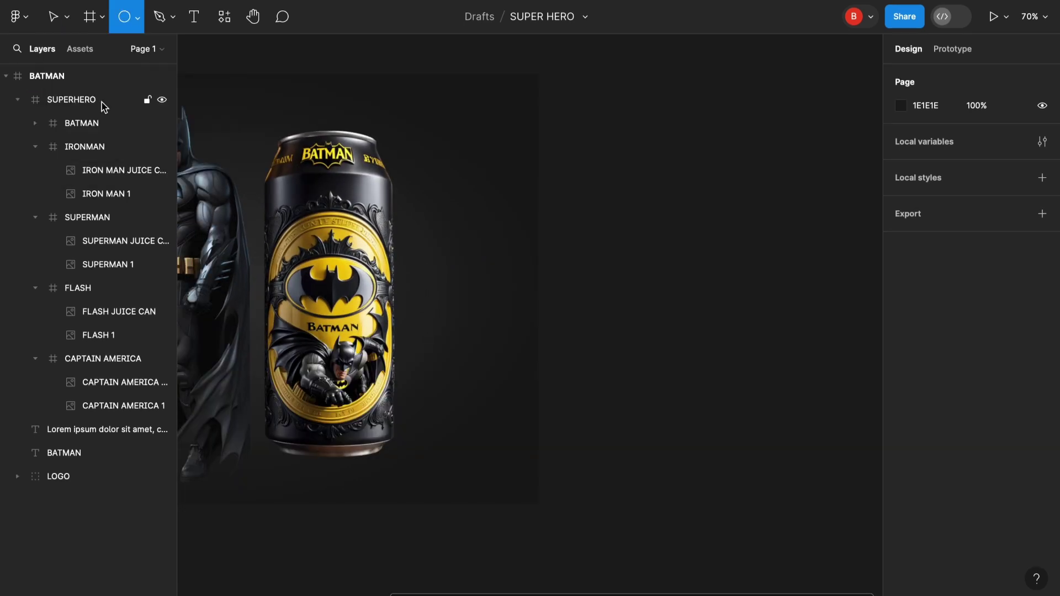
{"action": "mouse_move", "coordinate": [493, 145]}
{"action": "left_mouse_down"}
{"action": "mouse_move", "coordinate": [517, 169]}
{"action": "mouse_move", "coordinate": [496, 219]}
{"action": "mouse_move", "coordinate": [496, 159]}
{"action": "mouse_move", "coordinate": [495, 398]}
{"action": "left_mouse_up"}
{"action": "left_click", "coordinate": [765, 145]}
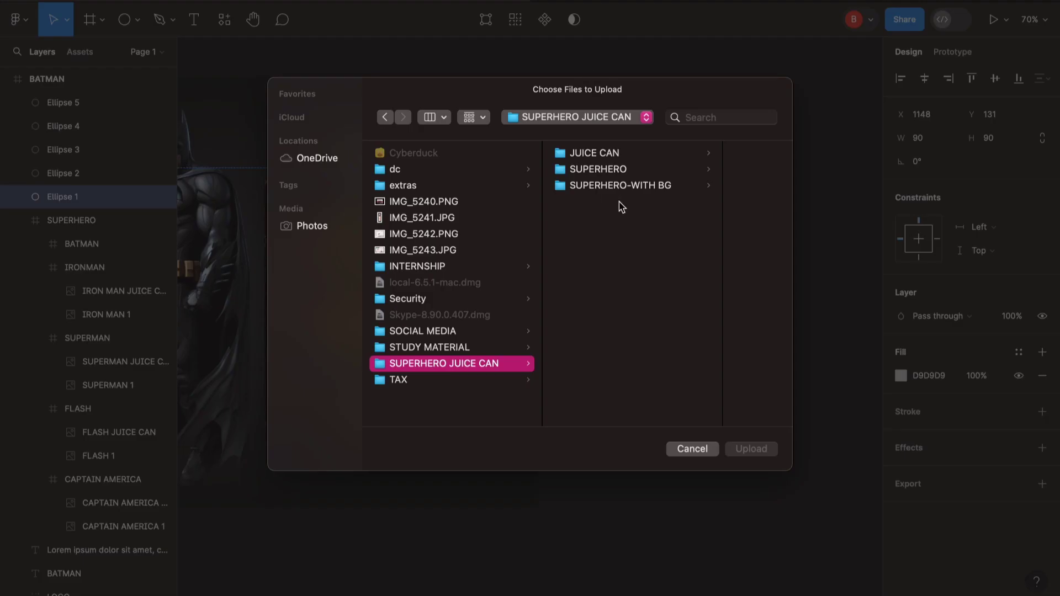
Place the Batman PNG from the SUPERHERO-WITH BG folder as the image fill of the first circle
{"action": "left_click", "coordinate": [630, 185]}
{"action": "left_click", "coordinate": [697, 148]}
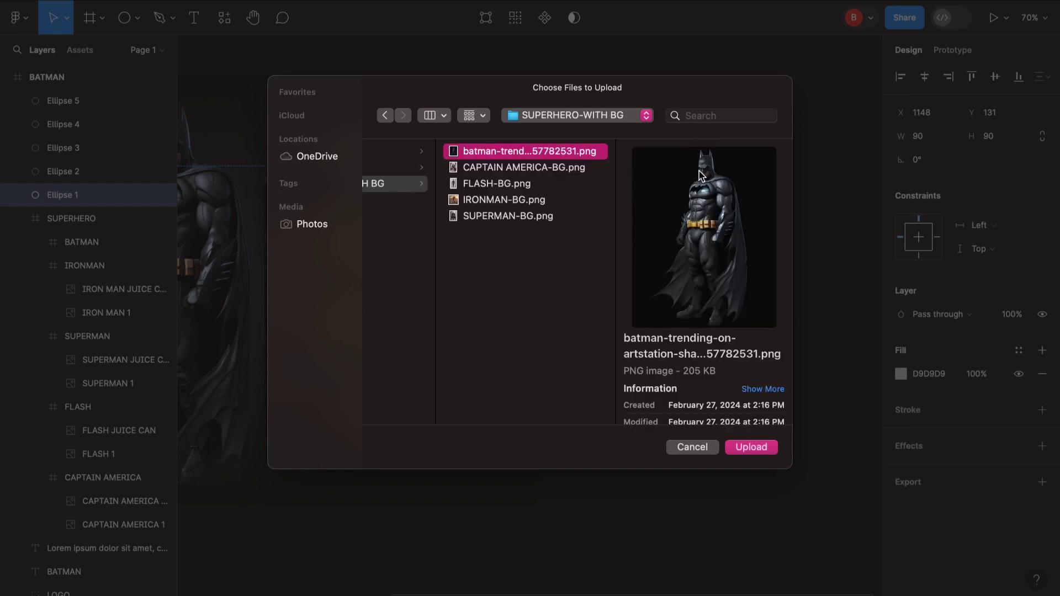
{"action": "left_click", "coordinate": [746, 452]}
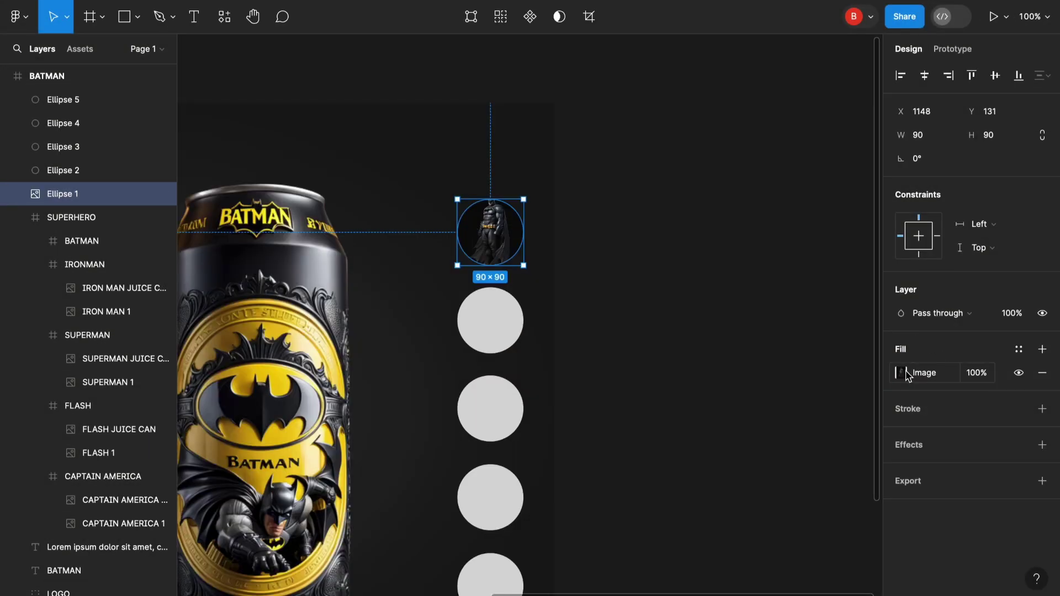
Set the first circle's image fill to Crop, then enlarge and shift the picture so Batman's head and chest fill the circle
{"action": "left_click", "coordinate": [902, 373]}
{"action": "left_click", "coordinate": [743, 283]}
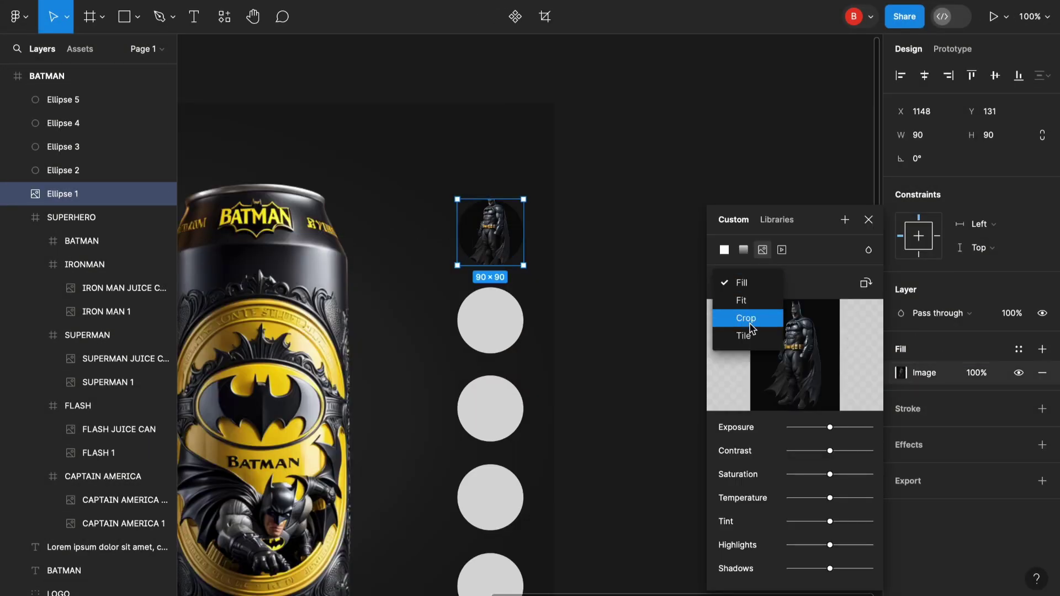
{"action": "left_click", "coordinate": [747, 319]}
{"action": "scroll", "coordinate": [519, 253], "scroll_direction": "up", "scroll_amount": 5}
{"action": "scroll", "coordinate": [526, 277], "scroll_direction": "down", "scroll_amount": 2}
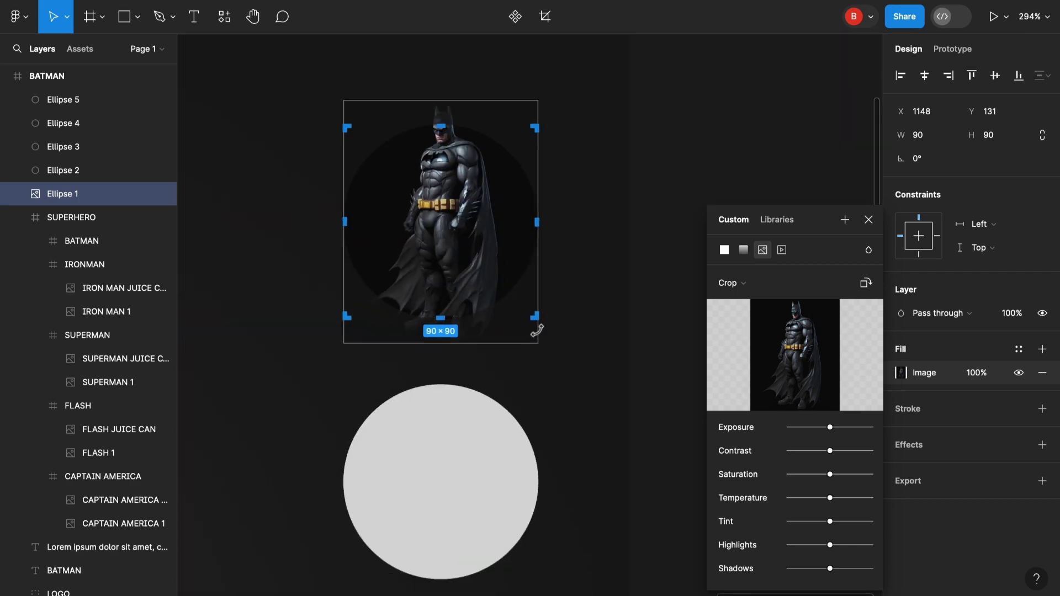
{"action": "left_click_drag", "start_coordinate": [569, 373], "coordinate": [636, 448]}
{"action": "left_click_drag", "start_coordinate": [473, 229], "coordinate": [423, 258]}
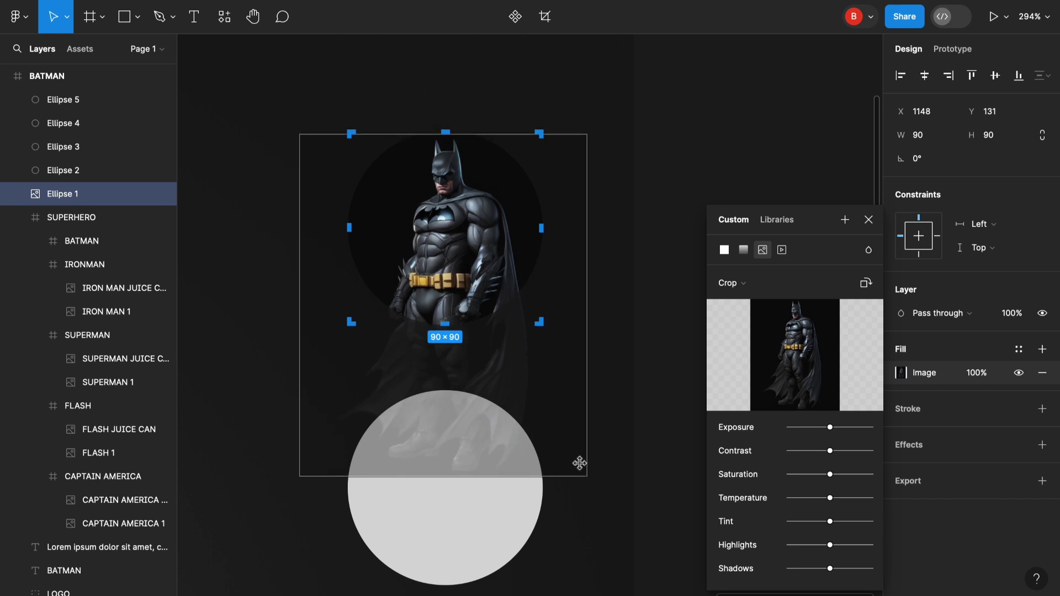
{"action": "left_click_drag", "start_coordinate": [587, 478], "coordinate": [633, 526]}
{"action": "left_click_drag", "start_coordinate": [455, 222], "coordinate": [430, 222]}
{"action": "left_click_drag", "start_coordinate": [607, 524], "coordinate": [661, 579]}
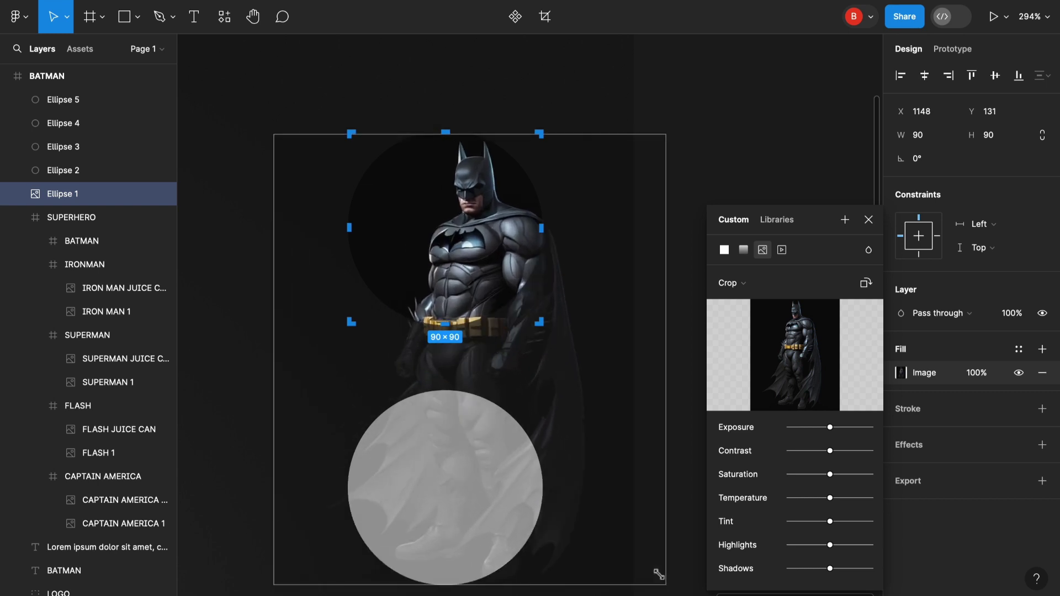
{"action": "left_click_drag", "start_coordinate": [482, 256], "coordinate": [449, 254]}
{"action": "left_click", "coordinate": [663, 209]}
Place IRONMAN-BG.png as the image fill of the second circle in the column
{"action": "scroll", "coordinate": [732, 188], "scroll_direction": "down", "scroll_amount": 3}
{"action": "scroll", "coordinate": [575, 215], "scroll_direction": "down", "scroll_amount": 3}
{"action": "left_click", "coordinate": [568, 293]}
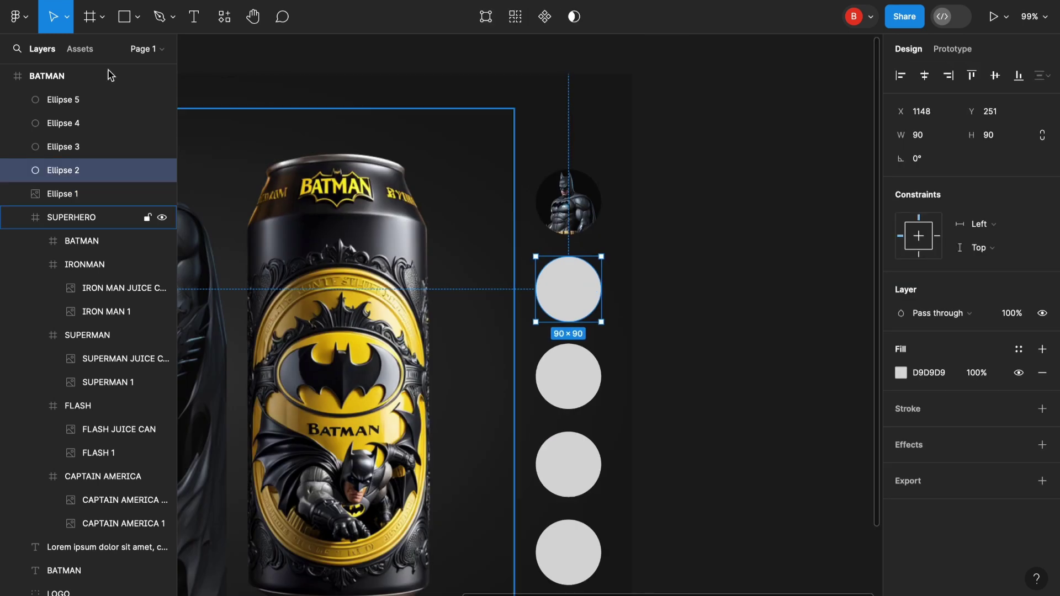
{"action": "left_click", "coordinate": [19, 16]}
{"action": "mouse_move", "coordinate": [37, 112]}
{"action": "left_click", "coordinate": [221, 159]}
{"action": "left_click", "coordinate": [427, 197]}
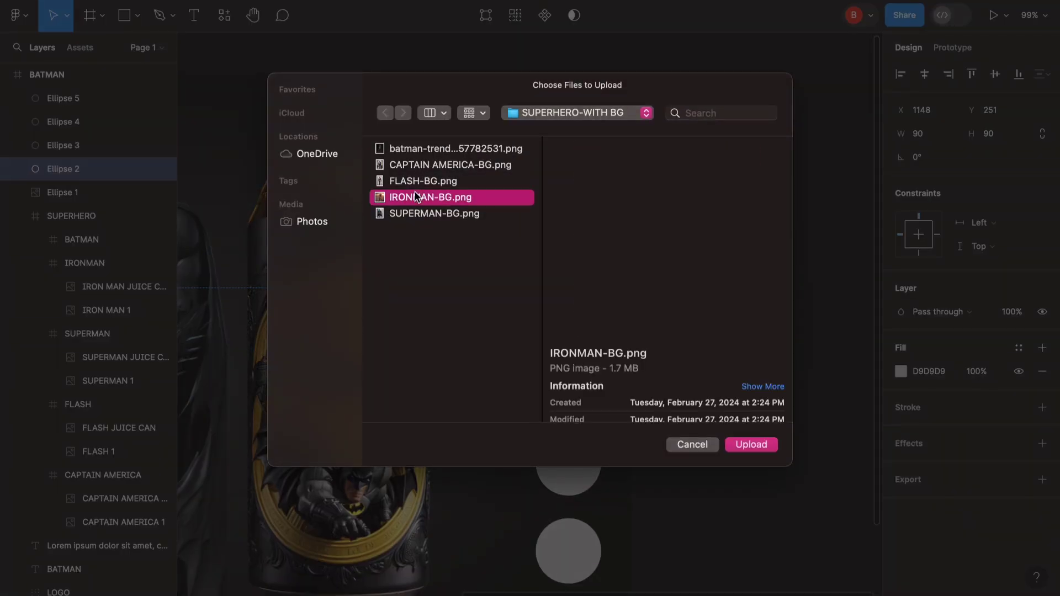
{"action": "left_click", "coordinate": [752, 444]}
{"action": "left_click", "coordinate": [568, 284]}
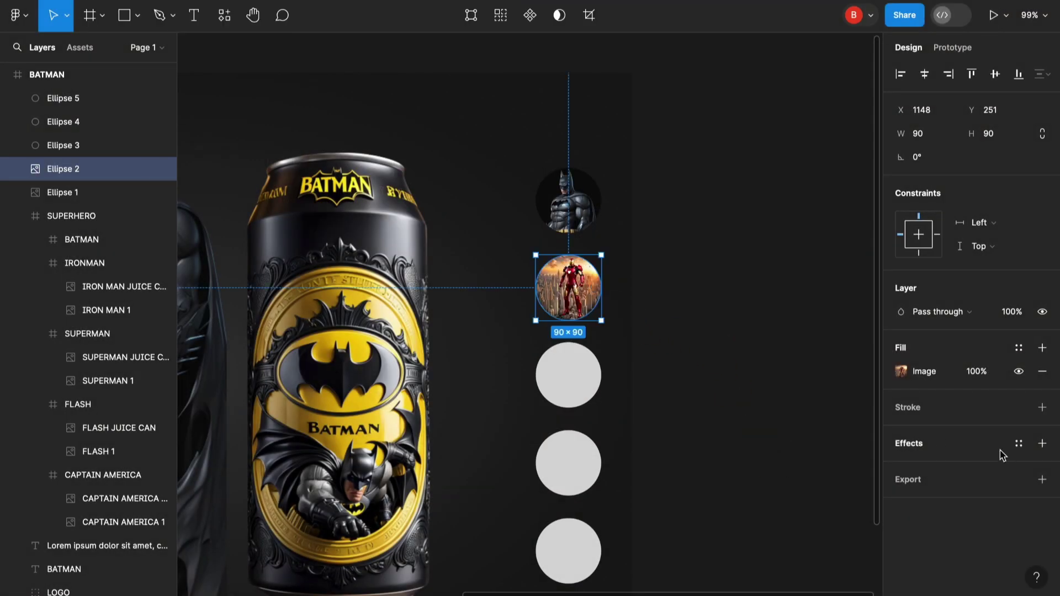
Set the second circle's image fill to Crop, then enlarge and shift the picture to frame Iron Man's upper body
{"action": "left_click", "coordinate": [901, 371]}
{"action": "left_click", "coordinate": [728, 281]}
{"action": "left_click", "coordinate": [747, 310]}
{"action": "left_click_drag", "start_coordinate": [249, 280], "coordinate": [230, 283]}
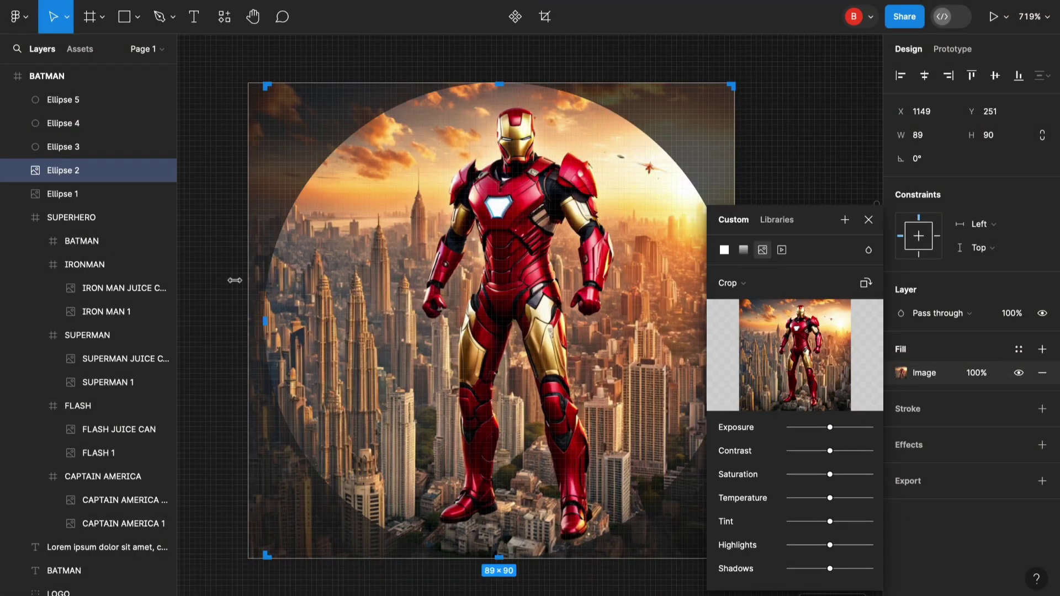
{"action": "scroll", "coordinate": [232, 283], "scroll_direction": "down", "scroll_amount": 5}
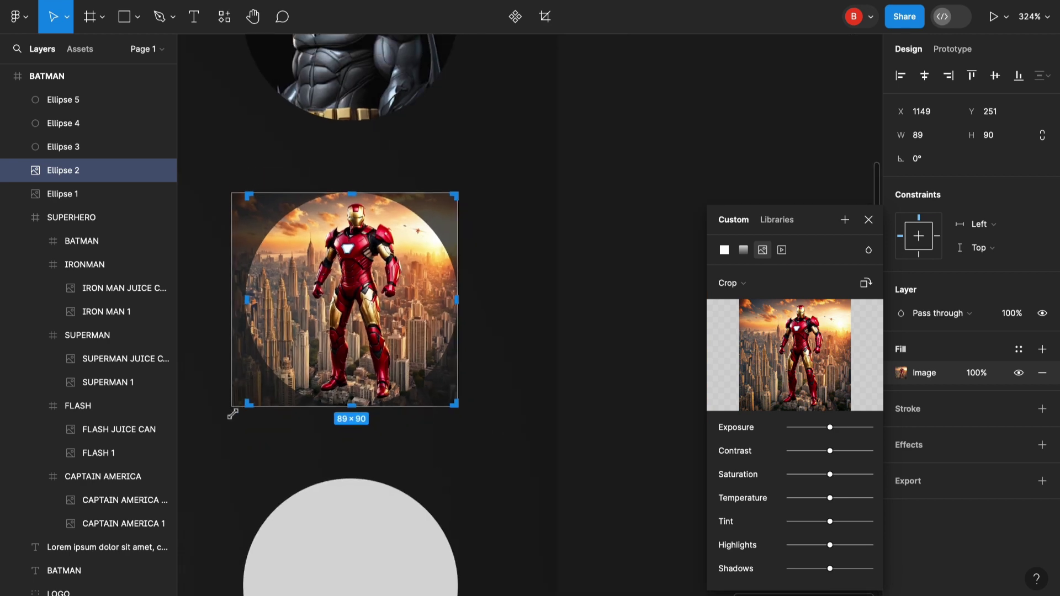
{"action": "left_click_drag", "start_coordinate": [232, 413], "coordinate": [286, 516]}
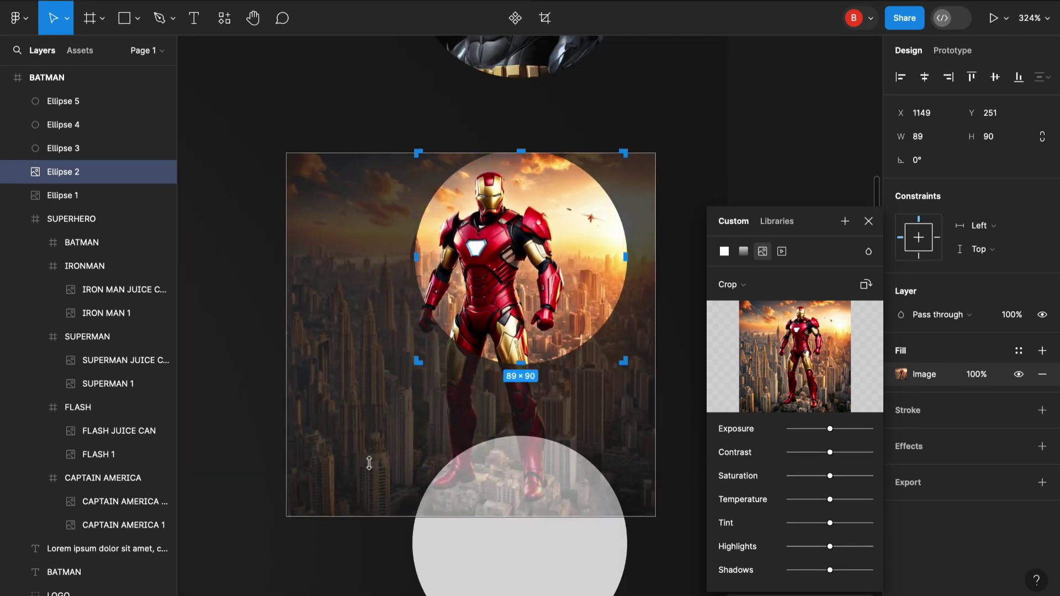
{"action": "left_click_drag", "start_coordinate": [396, 449], "coordinate": [426, 447]}
Place SUPERMAN-BG.png as the image fill of the third circle in the column
{"action": "scroll", "coordinate": [404, 252], "scroll_direction": "up", "scroll_amount": 4}
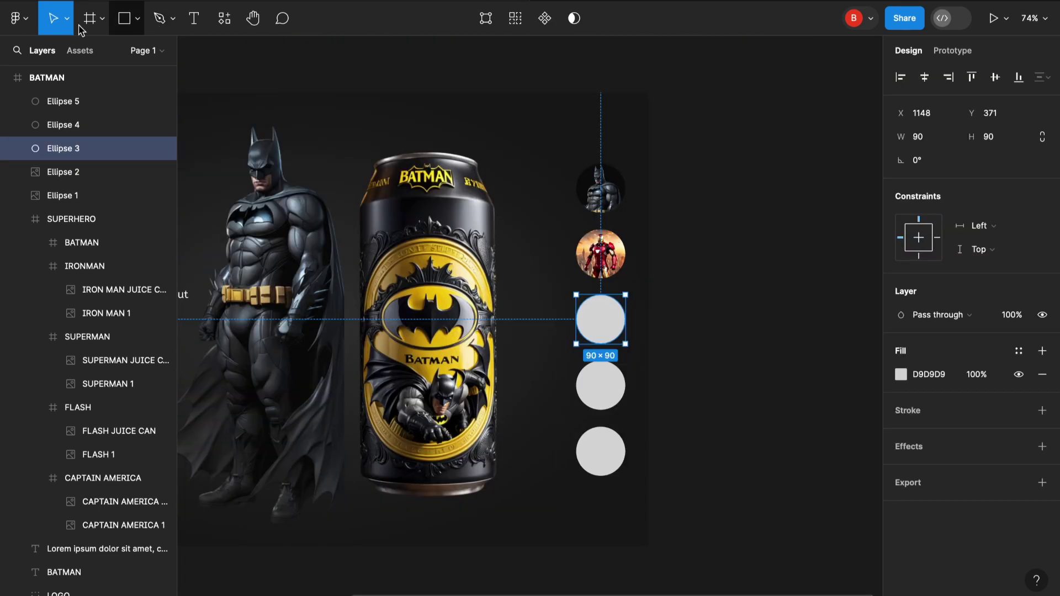
{"action": "left_click", "coordinate": [19, 19]}
{"action": "mouse_move", "coordinate": [65, 121]}
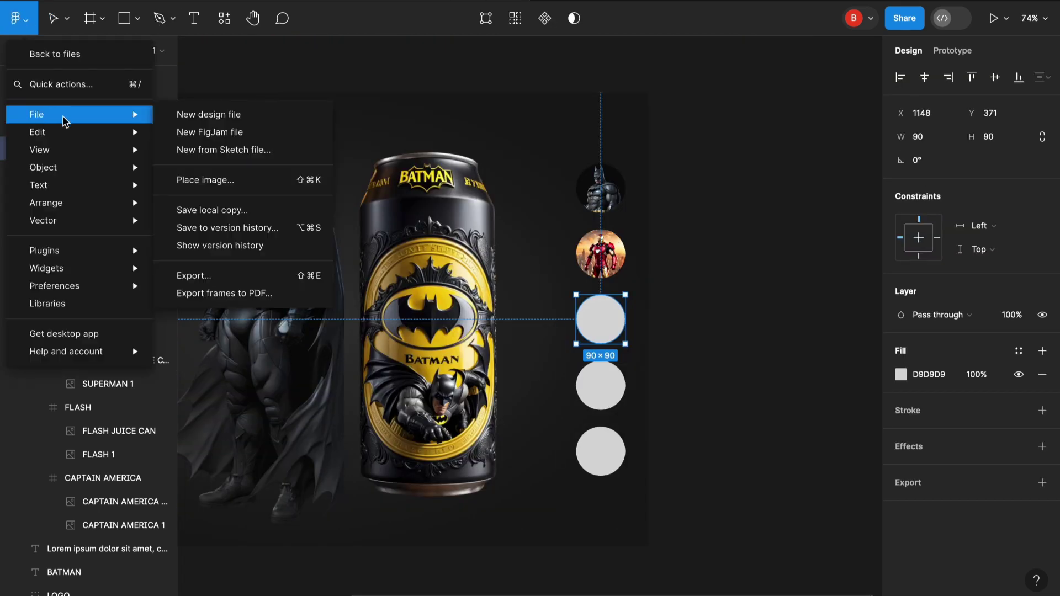
{"action": "left_click", "coordinate": [205, 180]}
{"action": "left_click", "coordinate": [406, 217]}
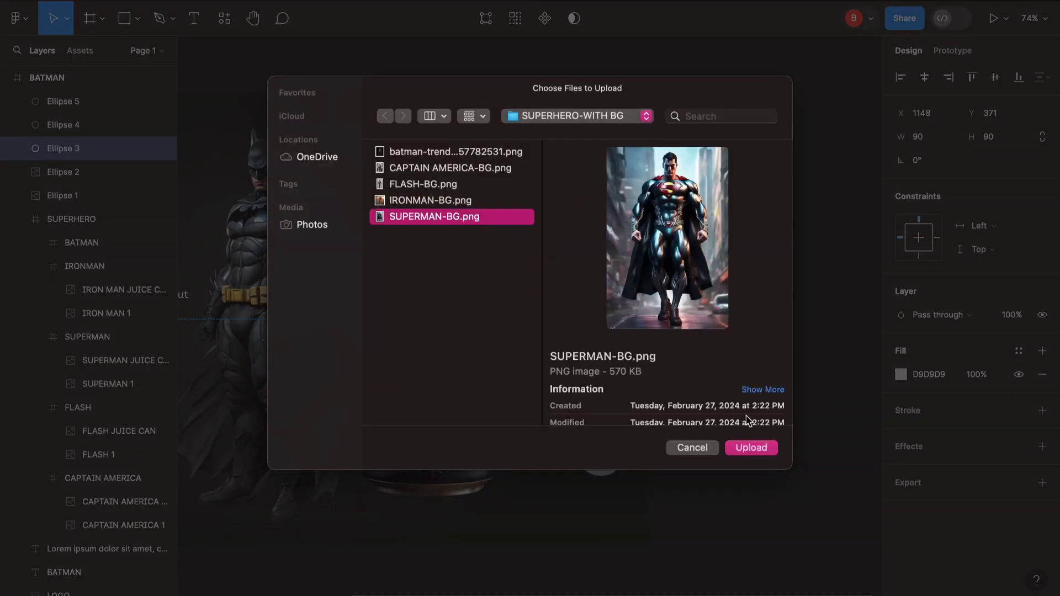
{"action": "left_click", "coordinate": [751, 447]}
Set the third circle's image fill to Crop, then enlarge and shift the picture to frame Superman's head and torso
{"action": "left_click", "coordinate": [902, 375]}
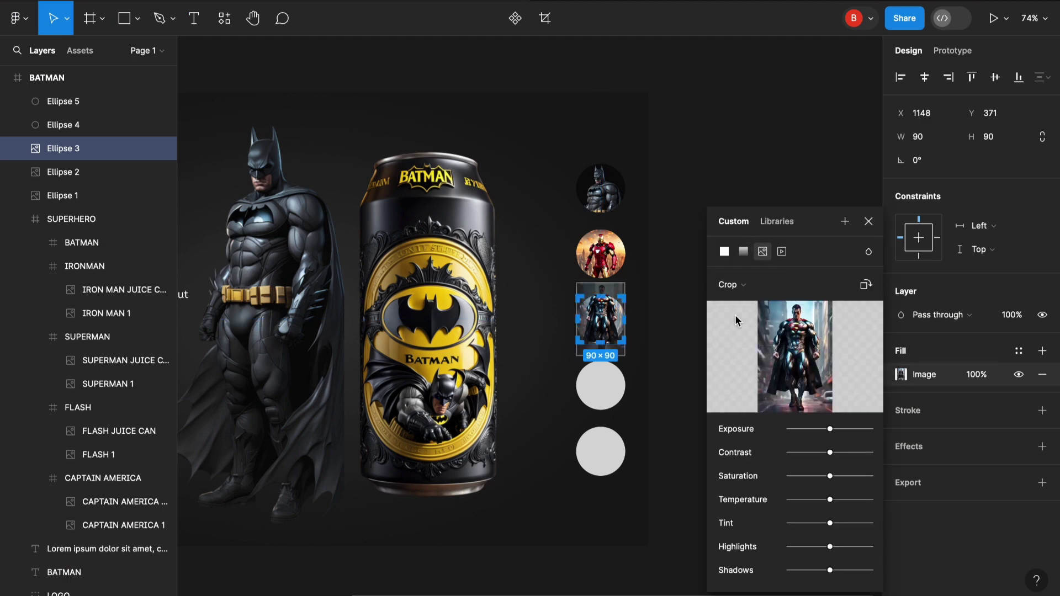
{"action": "left_click", "coordinate": [869, 222]}
{"action": "scroll", "coordinate": [639, 319], "scroll_direction": "up", "scroll_amount": 6}
{"action": "left_click", "coordinate": [900, 375]}
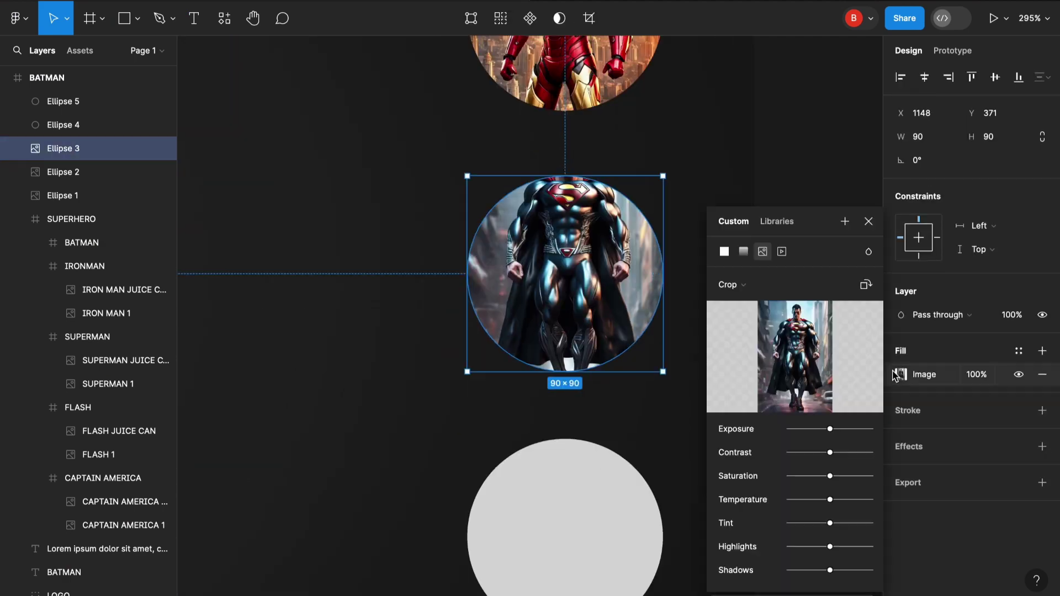
{"action": "left_click", "coordinate": [738, 287]}
{"action": "left_click", "coordinate": [739, 289]}
{"action": "left_click_drag", "start_coordinate": [666, 422], "coordinate": [757, 540]}
{"action": "left_click_drag", "start_coordinate": [587, 295], "coordinate": [549, 325]}
{"action": "left_click", "coordinate": [868, 221]}
{"action": "left_click", "coordinate": [835, 219]}
Place FLASH-BG.png as the image fill of the fourth circle in the column
{"action": "scroll", "coordinate": [835, 220], "scroll_direction": "down", "scroll_amount": 3}
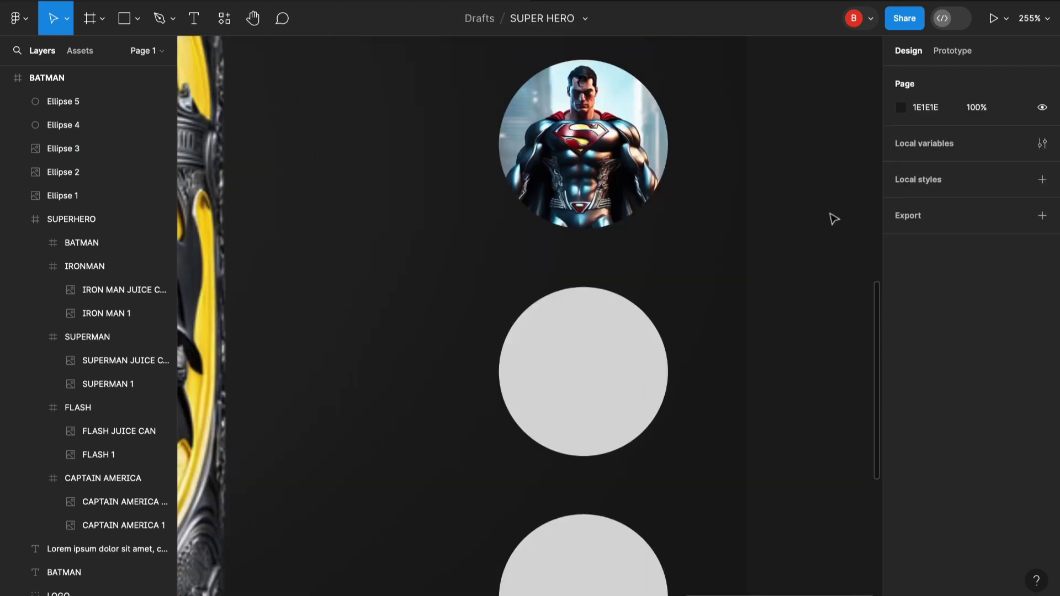
{"action": "left_click", "coordinate": [538, 385]}
{"action": "scroll", "coordinate": [537, 385], "scroll_direction": "down", "scroll_amount": 2}
{"action": "scroll", "coordinate": [538, 385], "scroll_direction": "right", "scroll_amount": 1}
{"action": "left_click", "coordinate": [24, 22]}
{"action": "mouse_move", "coordinate": [55, 113]}
{"action": "left_click", "coordinate": [204, 180]}
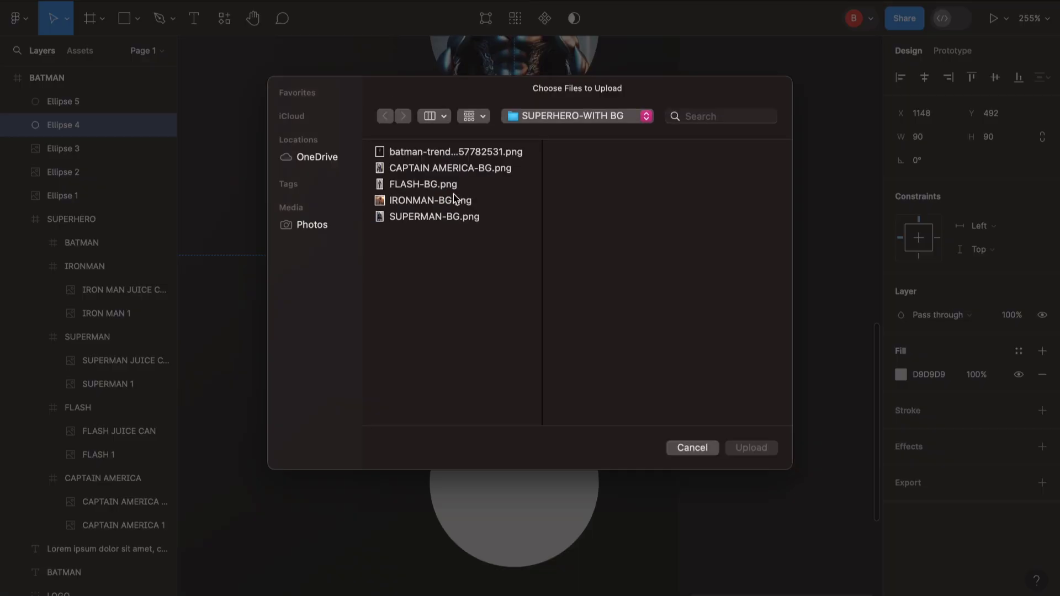
{"action": "left_click", "coordinate": [449, 184]}
{"action": "left_click", "coordinate": [752, 448]}
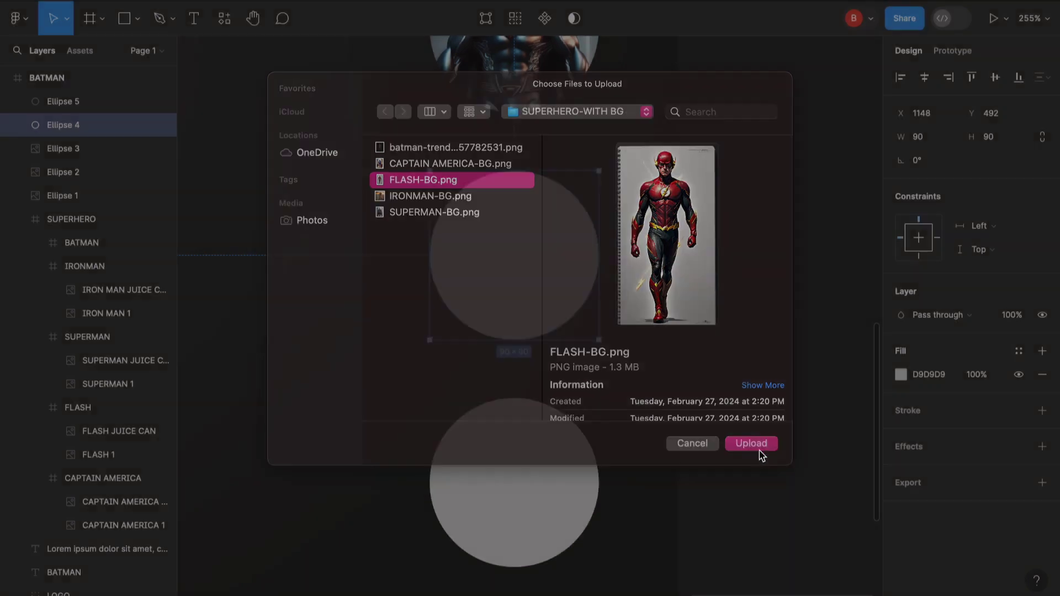
Set the fourth circle's image fill to Crop, then enlarge and shift the picture to frame the Flash from head to belt
{"action": "left_click", "coordinate": [907, 374]}
{"action": "left_click", "coordinate": [728, 284]}
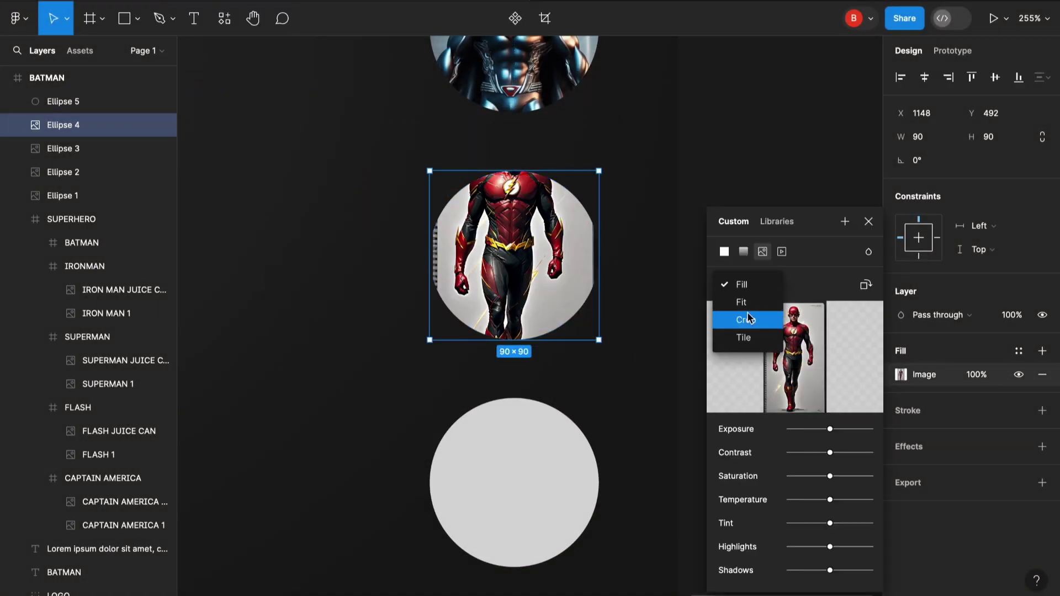
{"action": "left_click", "coordinate": [743, 315]}
{"action": "left_click_drag", "start_coordinate": [606, 404], "coordinate": [655, 481]}
{"action": "left_click_drag", "start_coordinate": [541, 267], "coordinate": [520, 324]}
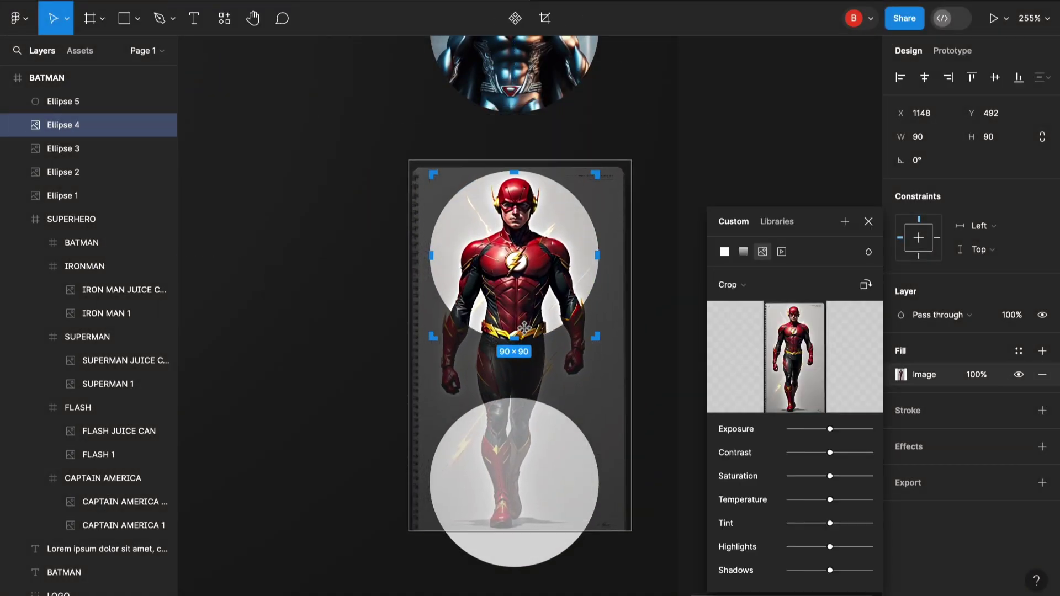
{"action": "left_click", "coordinate": [778, 179]}
Place CAPTAIN AMERICA-BG.png as the image fill of the fifth circle in the column
{"action": "left_click", "coordinate": [531, 436]}
{"action": "scroll", "coordinate": [530, 436], "scroll_direction": "down", "scroll_amount": 2}
{"action": "left_click", "coordinate": [18, 19]}
{"action": "mouse_move", "coordinate": [52, 111]}
{"action": "left_click", "coordinate": [243, 181]}
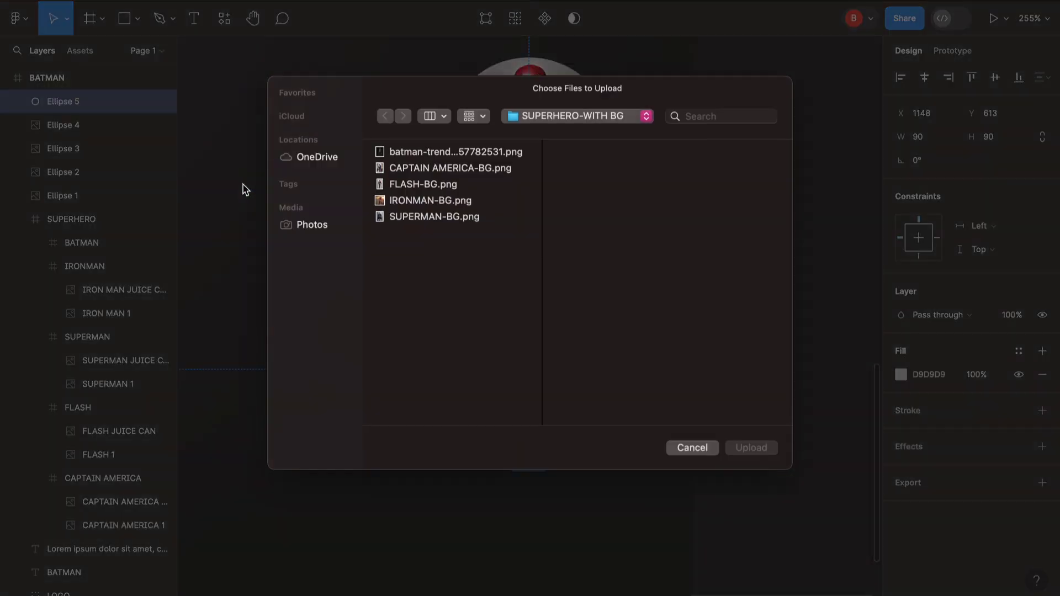
{"action": "left_click", "coordinate": [450, 168]}
{"action": "left_click", "coordinate": [751, 448]}
{"action": "left_click", "coordinate": [513, 351]}
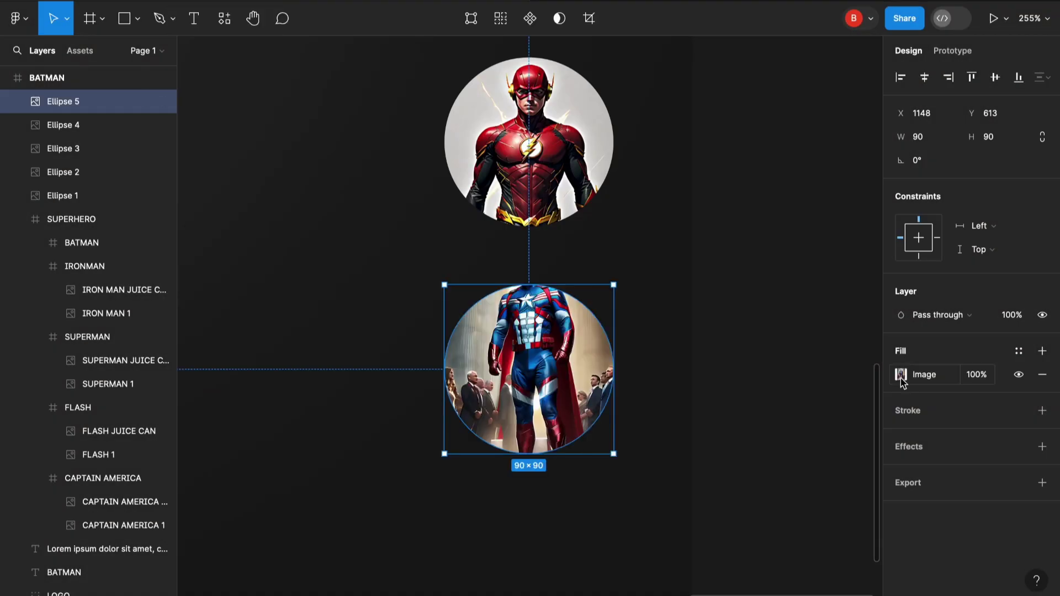
Set the fifth circle's image fill to Crop, then enlarge and shift the picture to frame Captain America's upper body
{"action": "left_click", "coordinate": [901, 374]}
{"action": "left_click", "coordinate": [727, 283]}
{"action": "left_click", "coordinate": [735, 329]}
{"action": "left_click_drag", "start_coordinate": [613, 496], "coordinate": [661, 567]}
{"action": "left_click_drag", "start_coordinate": [532, 343], "coordinate": [507, 376]}
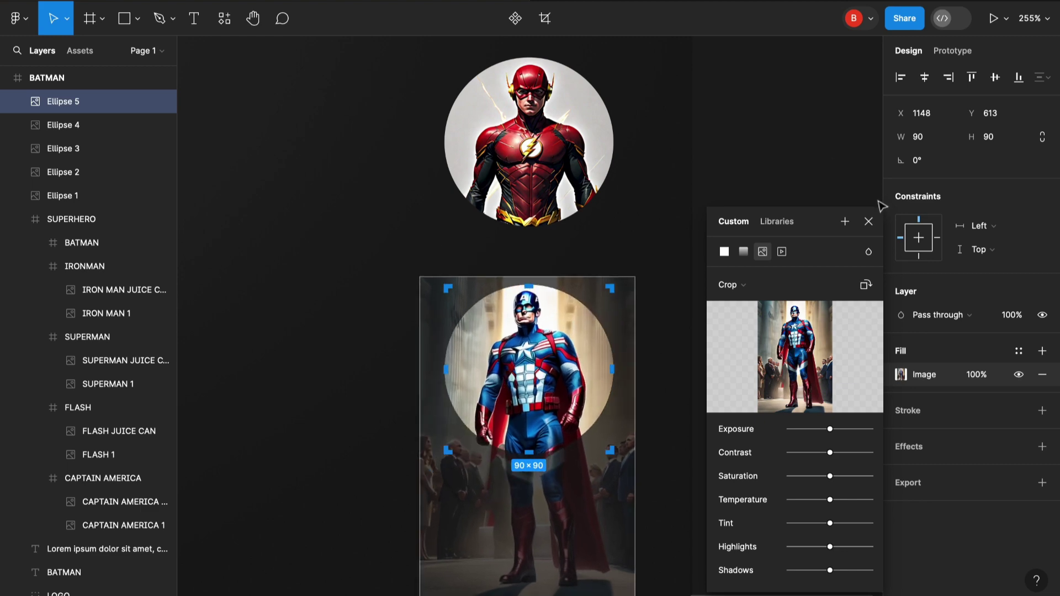
Close the image fill settings and resize the Batman thumbnail circle to 120 × 120
{"action": "left_click", "coordinate": [847, 192]}
{"action": "scroll", "coordinate": [848, 192], "scroll_direction": "down", "scroll_amount": 10}
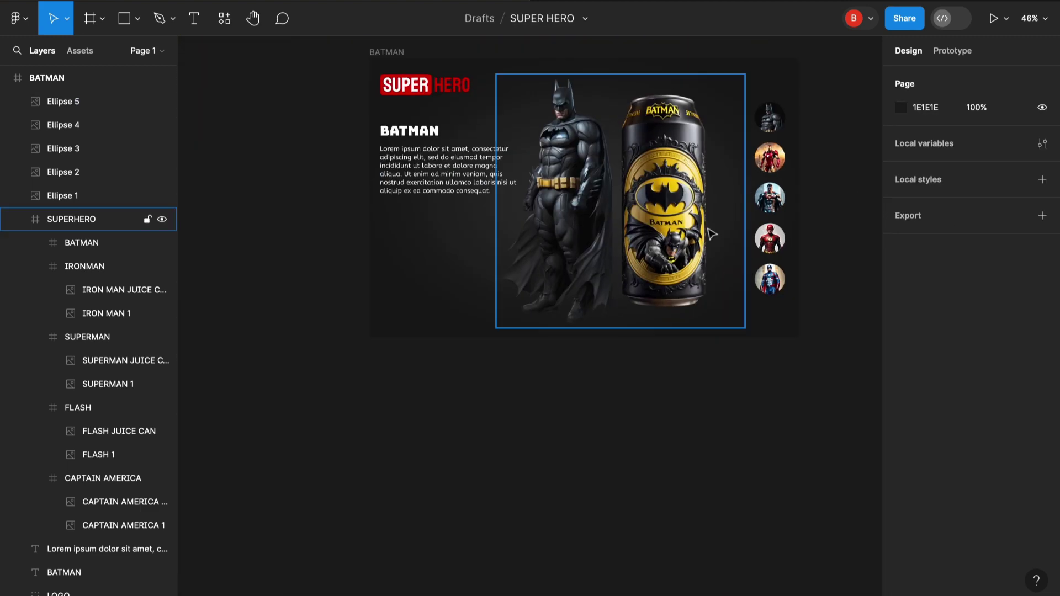
{"action": "scroll", "coordinate": [712, 234], "scroll_direction": "up", "scroll_amount": 5}
{"action": "scroll", "coordinate": [713, 234], "scroll_direction": "right", "scroll_amount": 3}
{"action": "left_click", "coordinate": [555, 168]}
{"action": "scroll", "coordinate": [553, 167], "scroll_direction": "up", "scroll_amount": 6}
{"action": "left_click", "coordinate": [916, 138]}
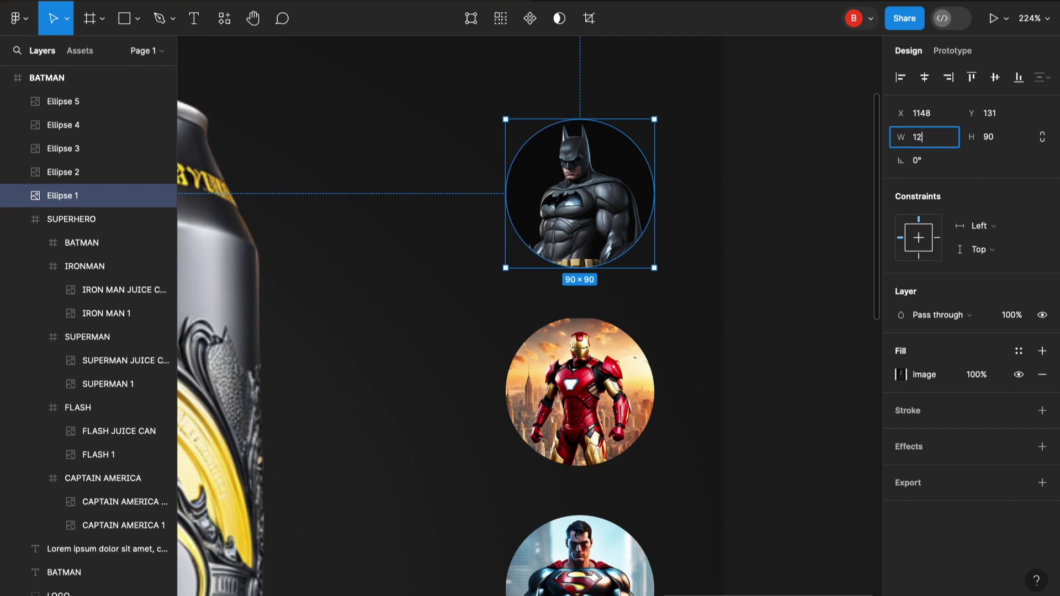
{"action": "left_click", "coordinate": [970, 141]}
{"action": "type", "text": "120"}
{"action": "key", "text": "Return"}
{"action": "left_click", "coordinate": [789, 207]}
Move the enlarged Batman thumbnail up so it is centred over the column, clear of the Iron Man circle
{"action": "scroll", "coordinate": [787, 208], "scroll_direction": "down", "scroll_amount": 4}
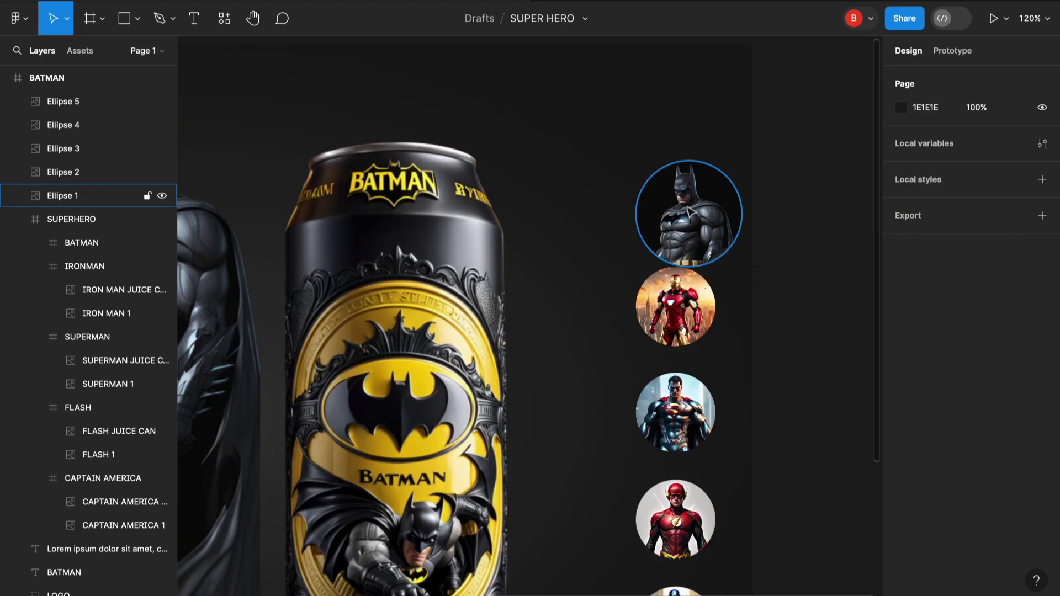
{"action": "left_click_drag", "start_coordinate": [688, 209], "coordinate": [669, 185]}
{"action": "left_click", "coordinate": [793, 227]}
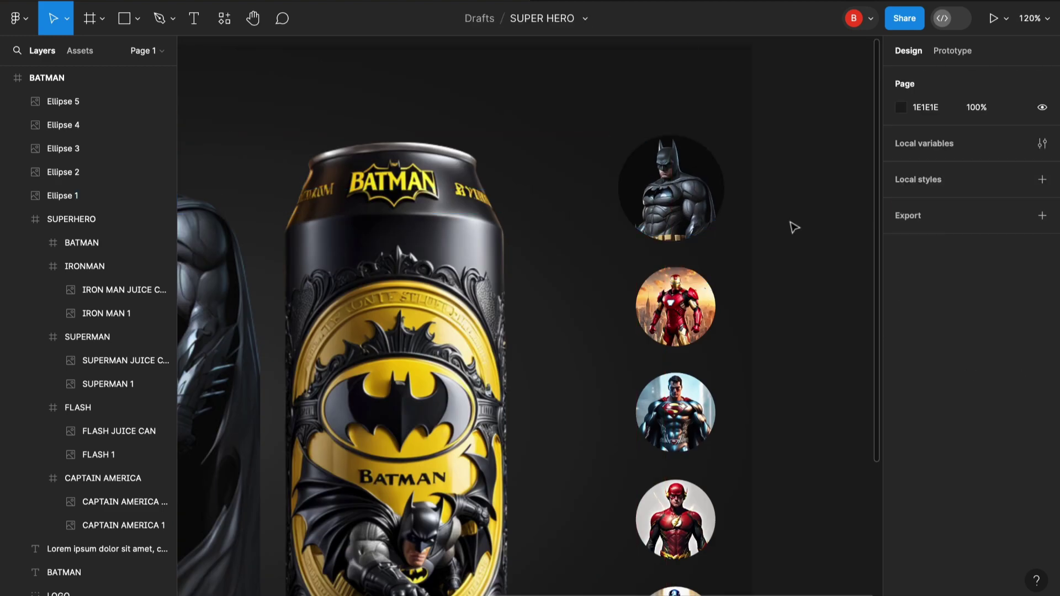
{"action": "scroll", "coordinate": [711, 133], "scroll_direction": "down", "scroll_amount": 3}
{"action": "left_click_drag", "start_coordinate": [712, 135], "coordinate": [715, 133]}
{"action": "left_click", "coordinate": [788, 226]}
Duplicate the BATMAN page frame beside the original and rename the copy IRONMAN
{"action": "scroll", "coordinate": [605, 254], "scroll_direction": "down", "scroll_amount": 4}
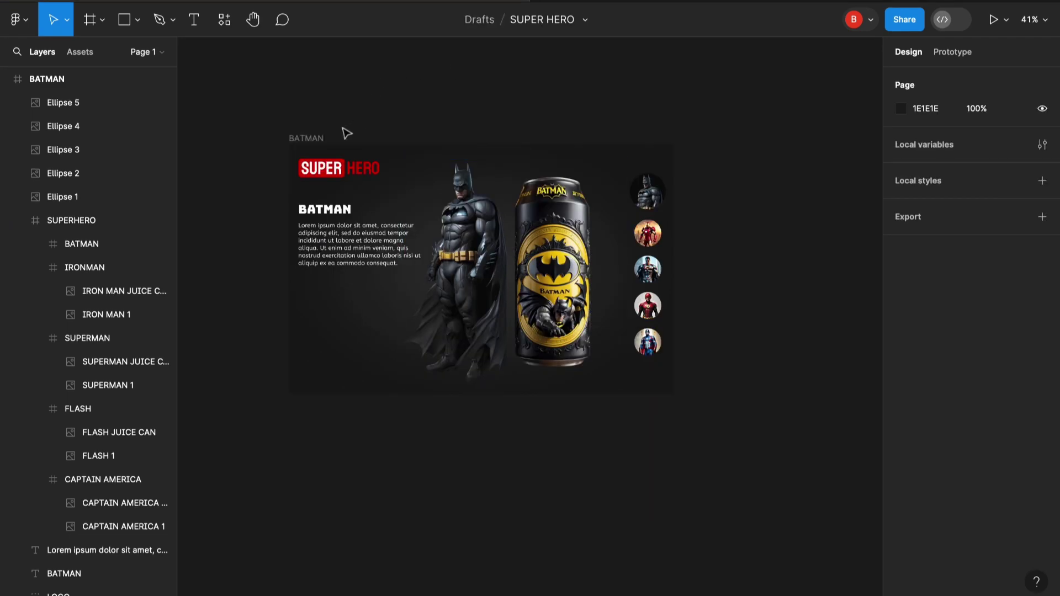
{"action": "left_click", "coordinate": [325, 138]}
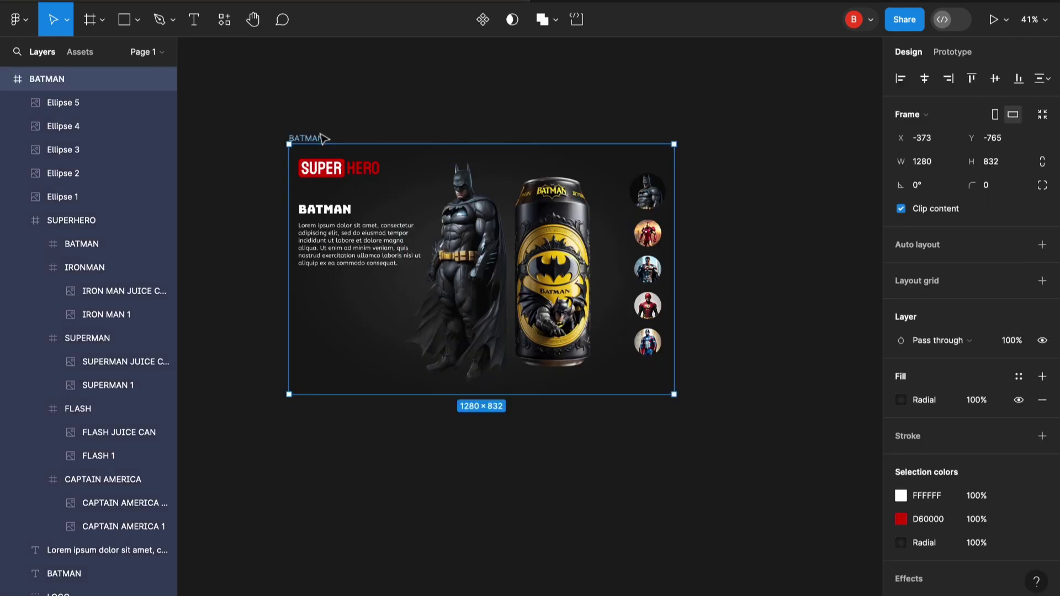
{"action": "key", "text": "ctrl+d"}
{"action": "scroll", "coordinate": [367, 138], "scroll_direction": "right", "scroll_amount": 5}
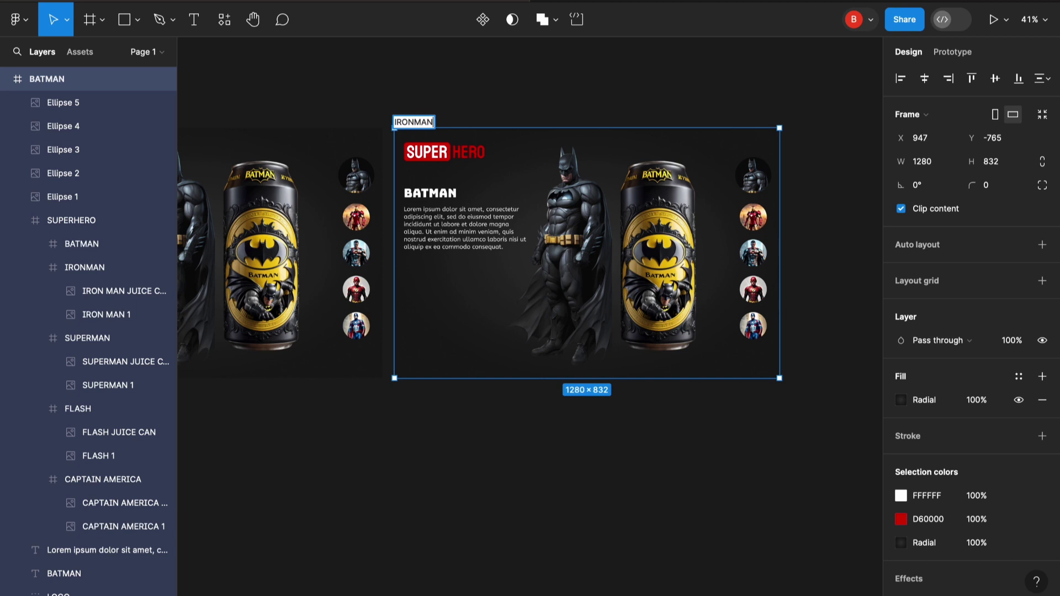
{"action": "left_click", "coordinate": [536, 85]}
{"action": "scroll", "coordinate": [537, 85], "scroll_direction": "right", "scroll_amount": 2}
Recolour the IRONMAN page's radial gradient background from light tan at the centre to brown at the edges
{"action": "left_click", "coordinate": [321, 95]}
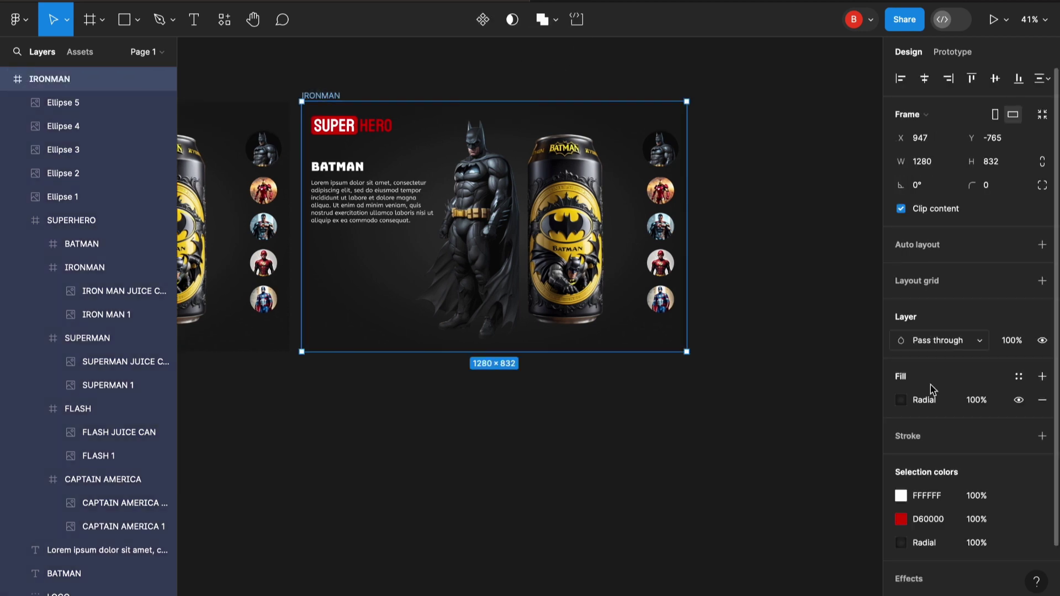
{"action": "left_click", "coordinate": [902, 400]}
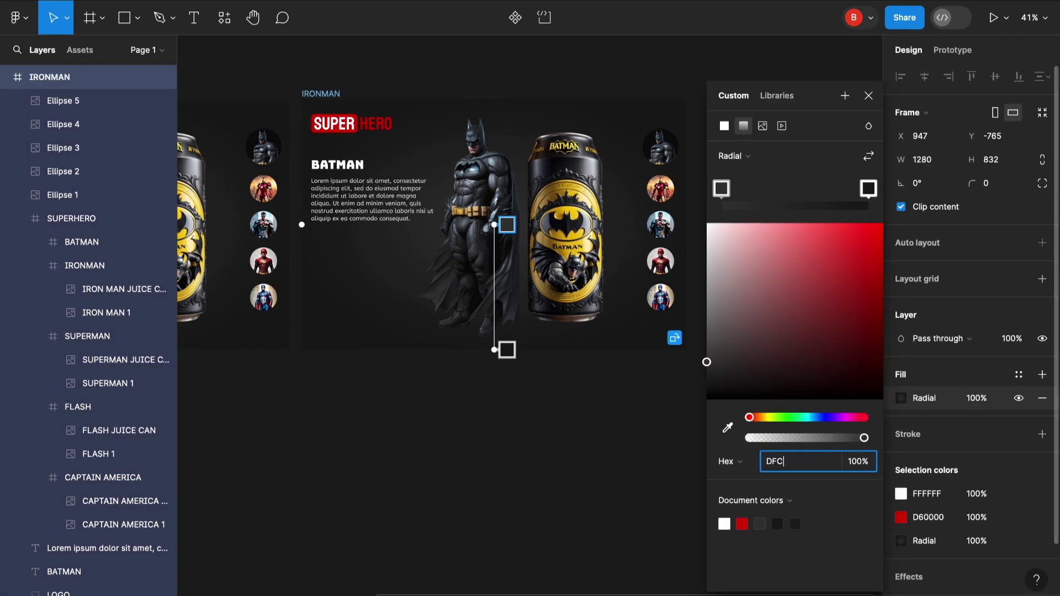
{"action": "type", "text": "E"}
{"action": "left_click", "coordinate": [869, 189]}
{"action": "left_click", "coordinate": [798, 463]}
{"action": "key", "text": "BackSpace"}
{"action": "type", "text": "895D29"}
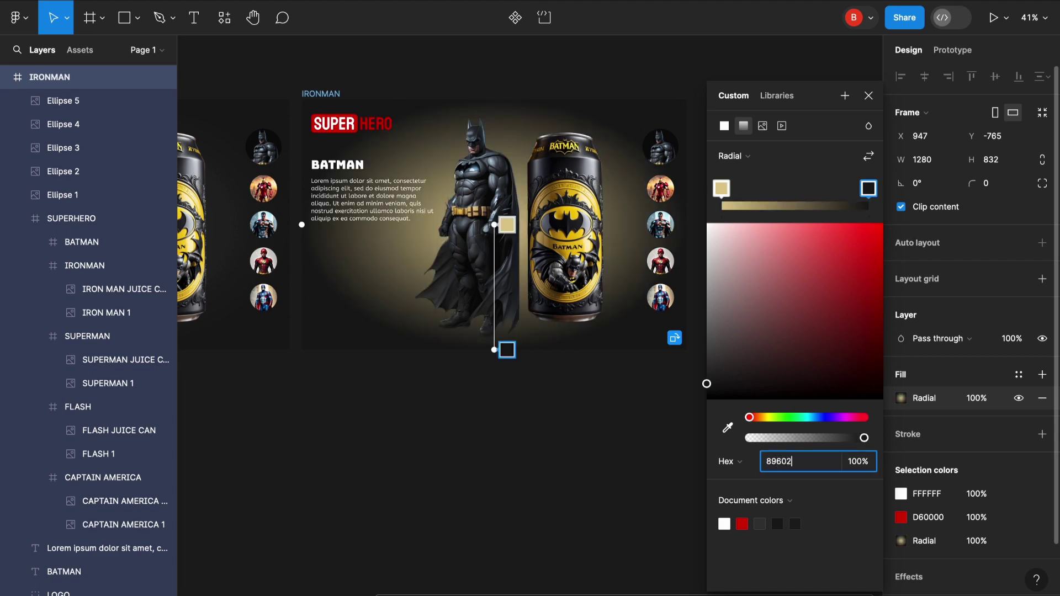
{"action": "key", "text": "Return"}
{"action": "left_click", "coordinate": [868, 96]}
Reduce the Batman thumbnail circle on the IRONMAN page to 90 × 90
{"action": "left_click", "coordinate": [660, 146]}
{"action": "scroll", "coordinate": [756, 119], "scroll_direction": "up", "scroll_amount": 5}
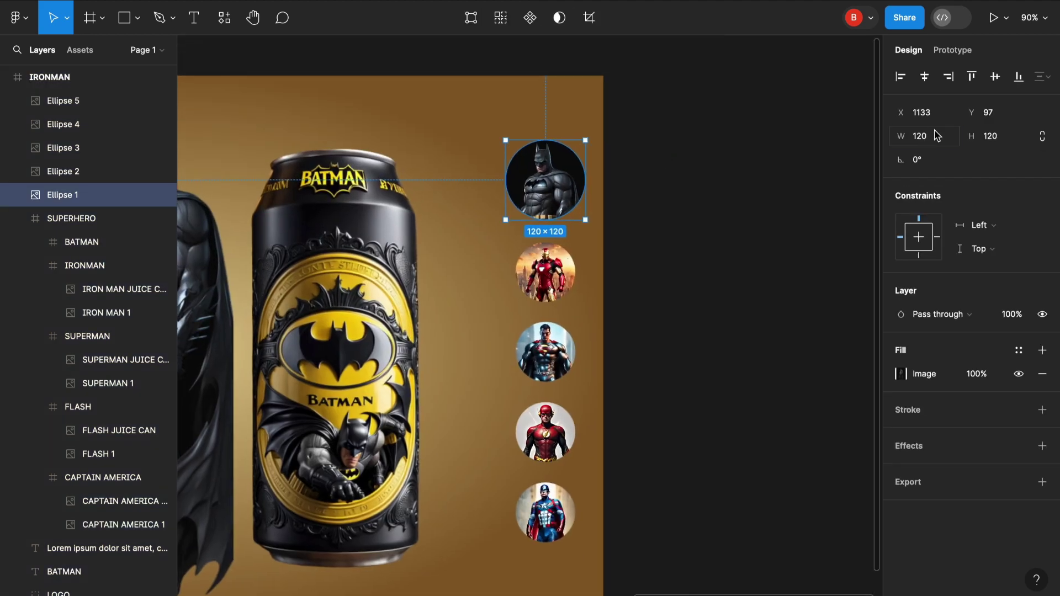
{"action": "type", "text": "90"}
{"action": "left_click", "coordinate": [990, 137]}
{"action": "type", "text": "90"}
{"action": "key", "text": "Return"}
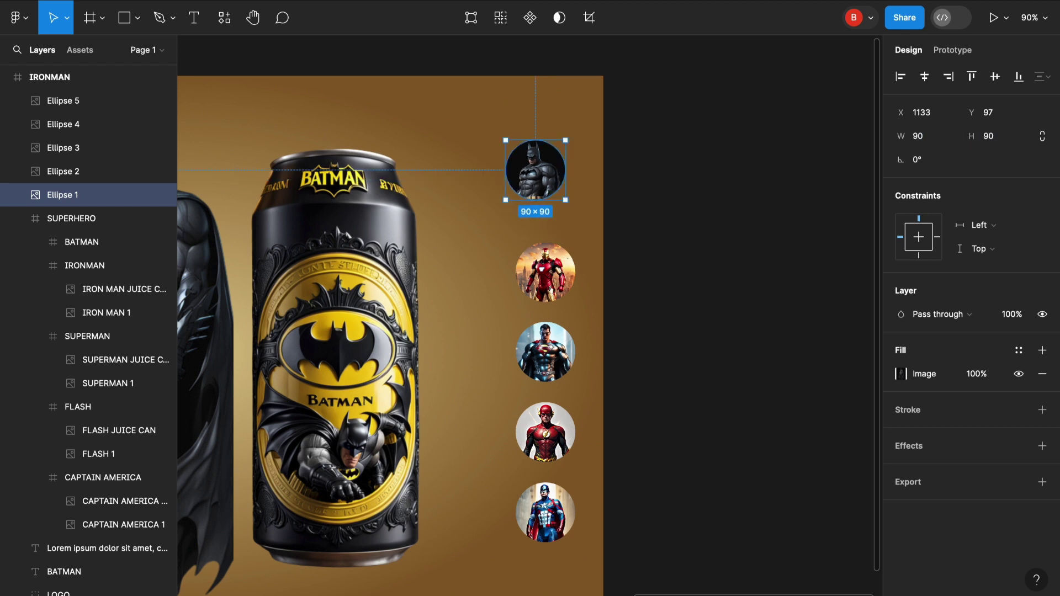
Set the Iron Man thumbnail to 120 × 120 and realign it and the Batman circle with the thumbnail column
{"action": "left_click", "coordinate": [83, 172]}
{"action": "left_click", "coordinate": [1006, 138]}
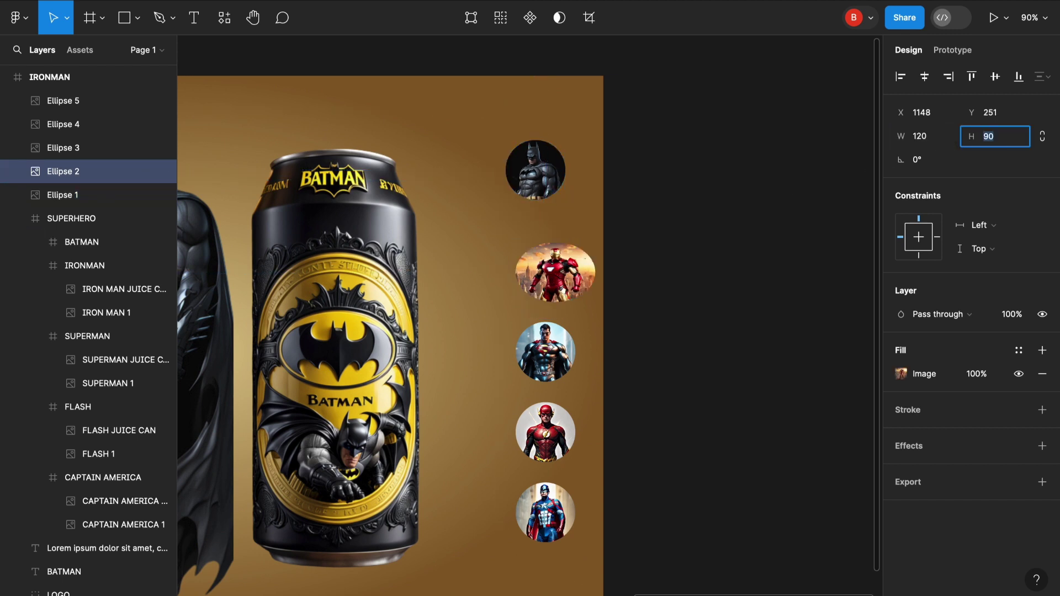
{"action": "type", "text": "120"}
{"action": "left_click", "coordinate": [767, 233]}
{"action": "left_click_drag", "start_coordinate": [546, 282], "coordinate": [536, 270]}
{"action": "left_click_drag", "start_coordinate": [535, 175], "coordinate": [545, 180]}
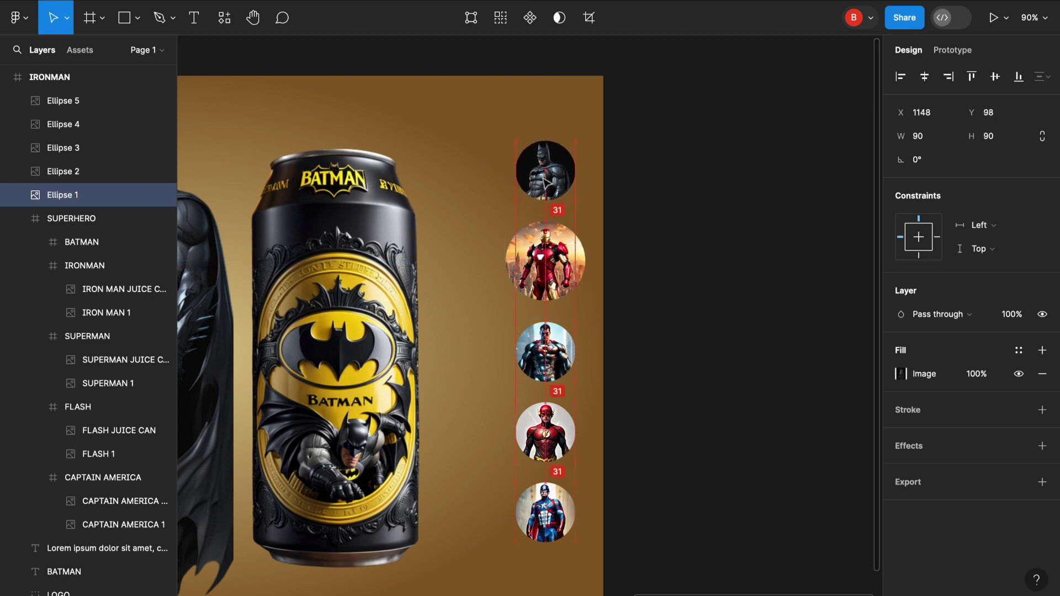
{"action": "left_click", "coordinate": [683, 285]}
Change the heading on the IRONMAN page to IRON-MAN
{"action": "scroll", "coordinate": [684, 285], "scroll_direction": "down", "scroll_amount": 5}
{"action": "scroll", "coordinate": [684, 286], "scroll_direction": "down", "scroll_amount": 1}
{"action": "scroll", "coordinate": [684, 287], "scroll_direction": "left", "scroll_amount": 3}
{"action": "double_click", "coordinate": [338, 183]}
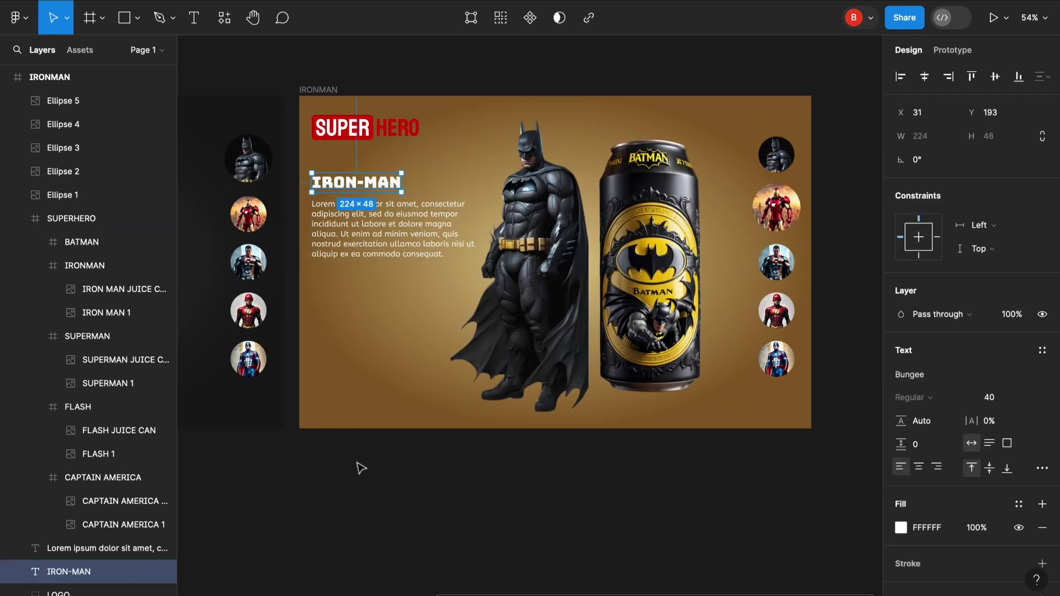
Stack the Batman figure and juice can on a shared horizontal centre, then shrink both and place them mid-frame
{"action": "left_click", "coordinate": [597, 271]}
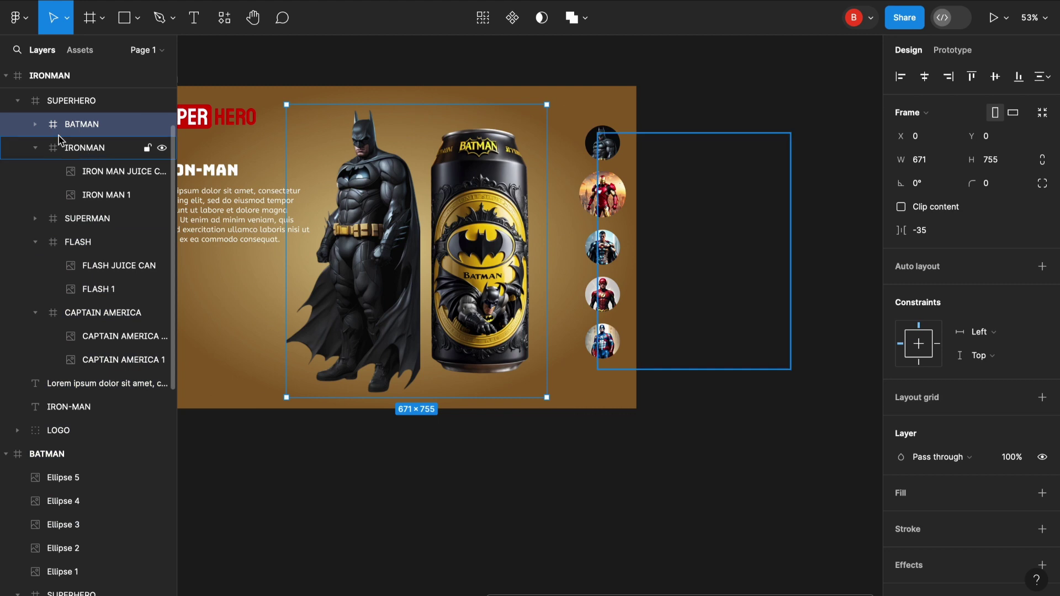
{"action": "left_click", "coordinate": [35, 124]}
{"action": "left_click", "coordinate": [88, 151]}
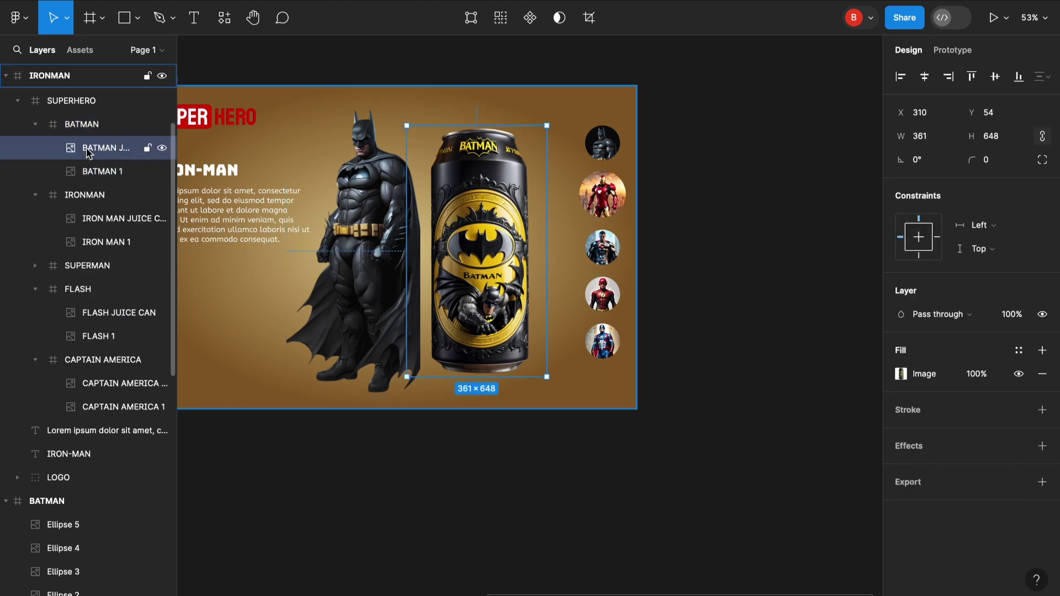
{"action": "left_click", "coordinate": [87, 172], "text": "shift"}
{"action": "left_click", "coordinate": [930, 80]}
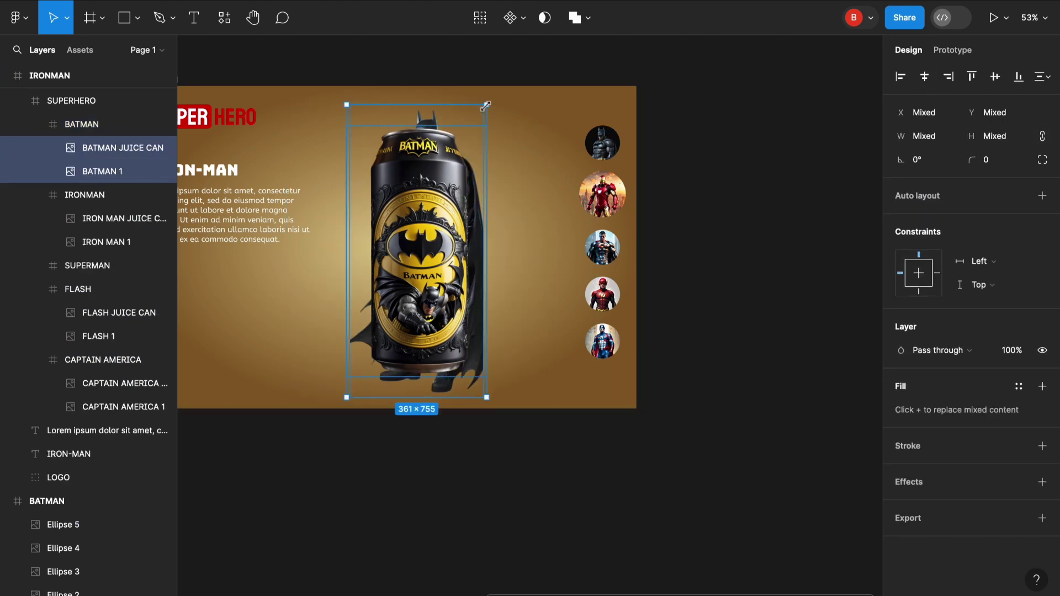
{"action": "left_click_drag", "start_coordinate": [486, 105], "coordinate": [419, 222]}
{"action": "left_click_drag", "start_coordinate": [385, 308], "coordinate": [420, 253]}
Shift the nested BATMAN frame left to X -440 and bring the nested IRONMAN frame into the hero artwork area
{"action": "left_click", "coordinate": [111, 131]}
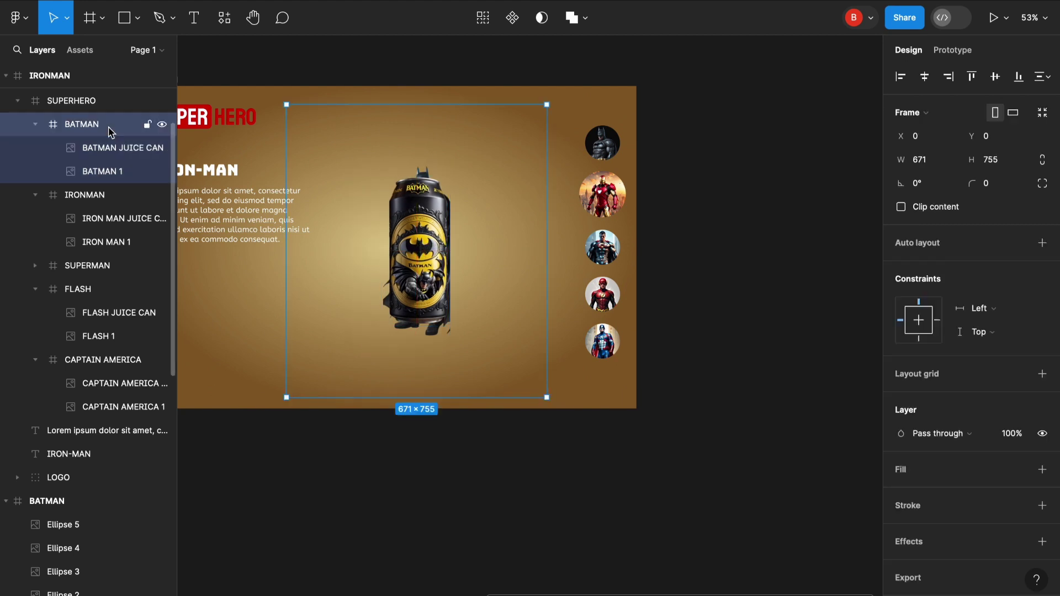
{"action": "left_click_drag", "start_coordinate": [519, 216], "coordinate": [357, 218]}
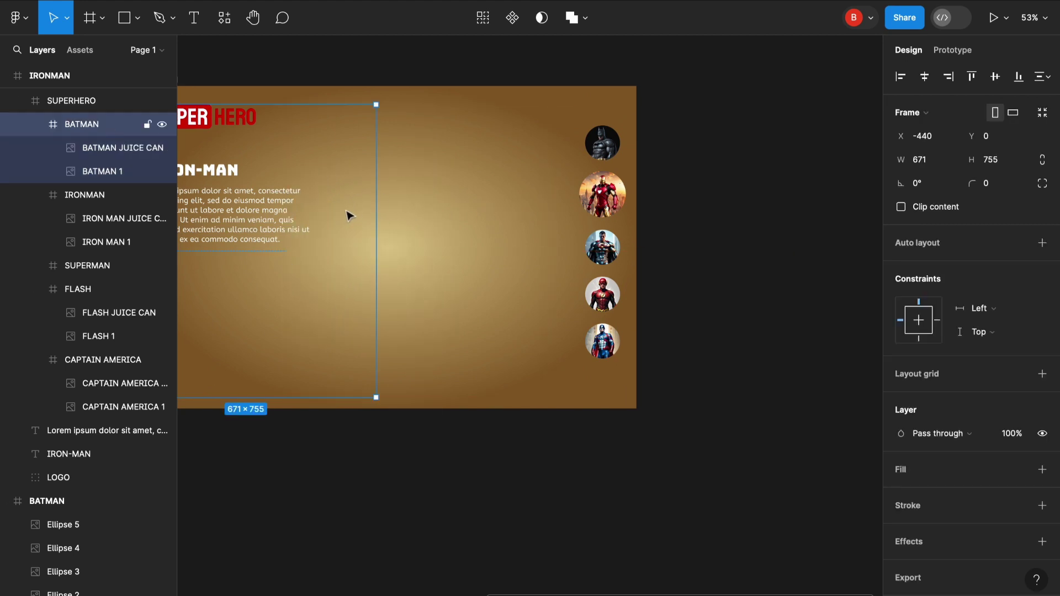
{"action": "left_click", "coordinate": [80, 197]}
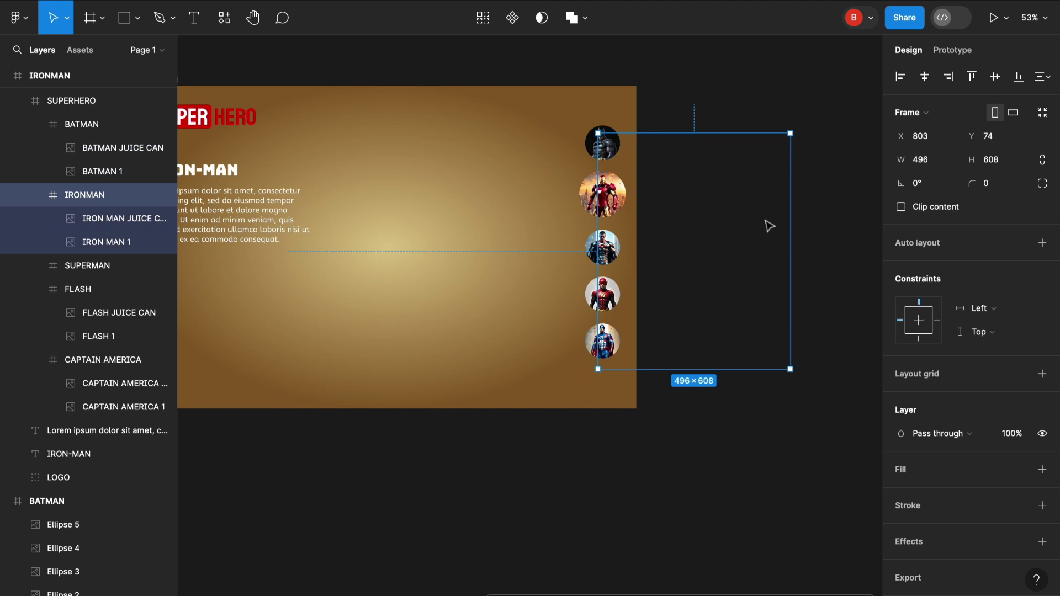
{"action": "left_click_drag", "start_coordinate": [769, 226], "coordinate": [514, 215]}
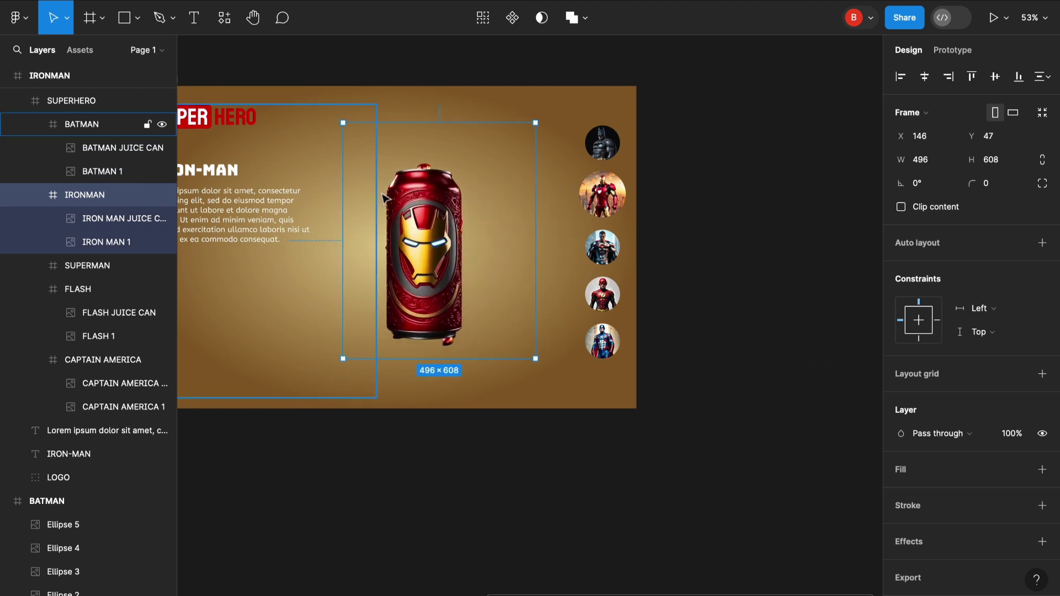
Enlarge the stacked Iron Man figure and juice can together, with the figure about 340 × 700, and position them near the thumbnails
{"action": "left_click", "coordinate": [107, 241]}
{"action": "left_click", "coordinate": [125, 219], "text": "shift"}
{"action": "left_click_drag", "start_coordinate": [475, 343], "coordinate": [518, 408]}
{"action": "left_click_drag", "start_coordinate": [392, 159], "coordinate": [377, 120]}
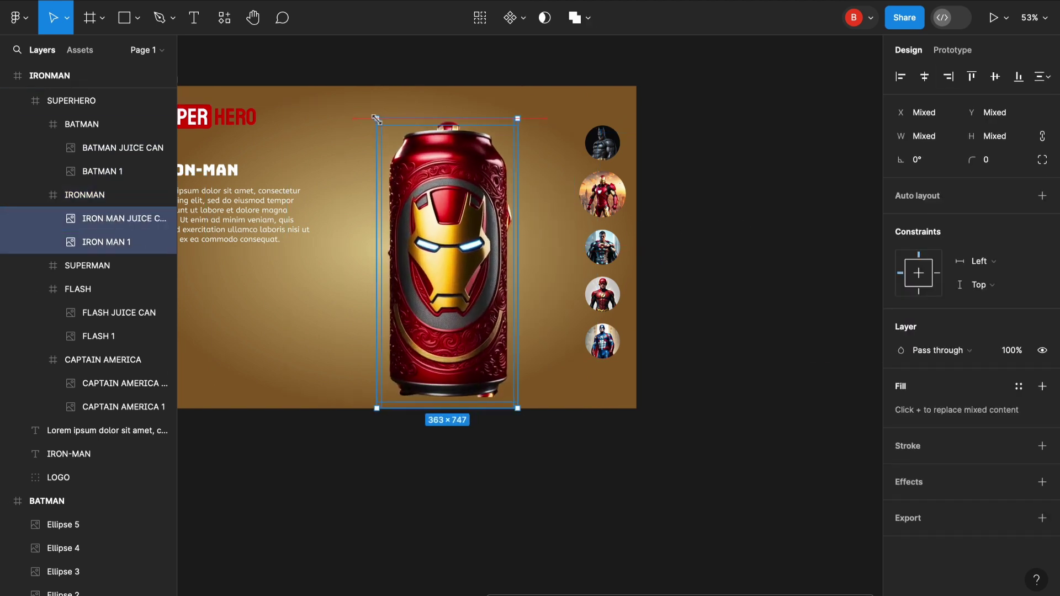
{"action": "left_click_drag", "start_coordinate": [442, 238], "coordinate": [469, 230]}
Move the Iron Man figure out from behind the juice can to stand on its left
{"action": "left_click", "coordinate": [121, 246]}
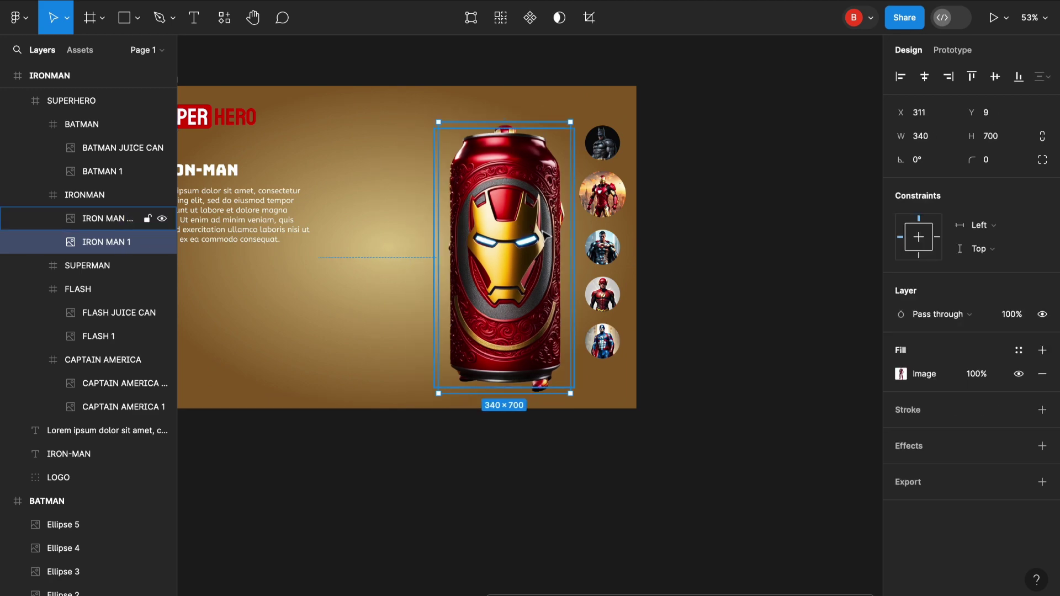
{"action": "left_click_drag", "start_coordinate": [550, 231], "coordinate": [422, 236]}
{"action": "left_click", "coordinate": [470, 487]}
Duplicate the IRONMAN page frame beside the original and change the copy's heading to SUPER-MAN
{"action": "scroll", "coordinate": [470, 487], "scroll_direction": "down", "scroll_amount": 4}
{"action": "scroll", "coordinate": [259, 348], "scroll_direction": "up", "scroll_amount": 5}
{"action": "left_click", "coordinate": [242, 110]}
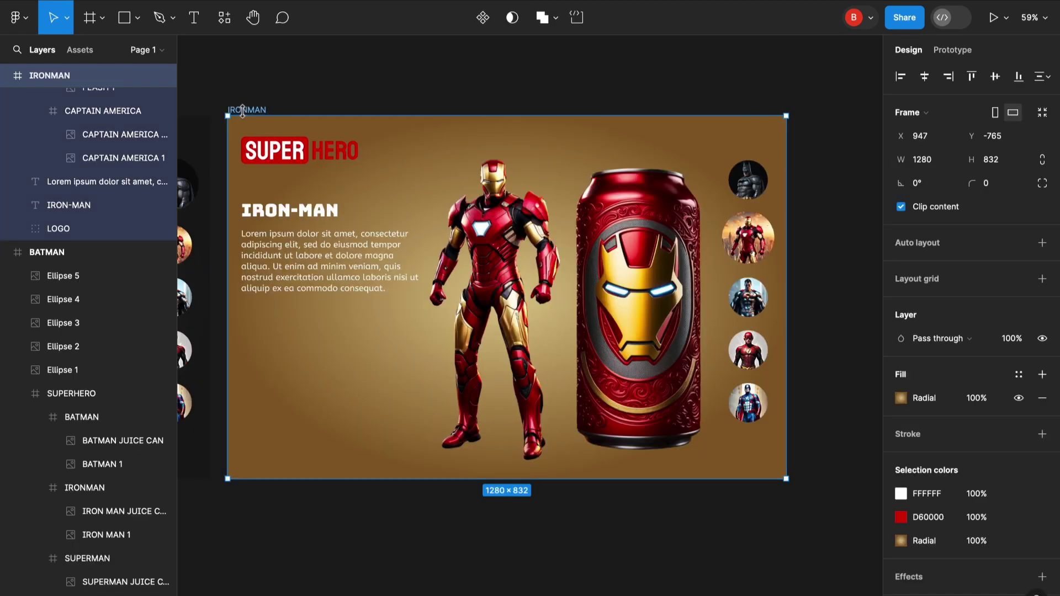
{"action": "key", "text": "ctrl+d"}
{"action": "scroll", "coordinate": [246, 117], "scroll_direction": "right", "scroll_amount": 10}
{"action": "double_click", "coordinate": [319, 193]}
{"action": "key", "text": "BackSpace"}
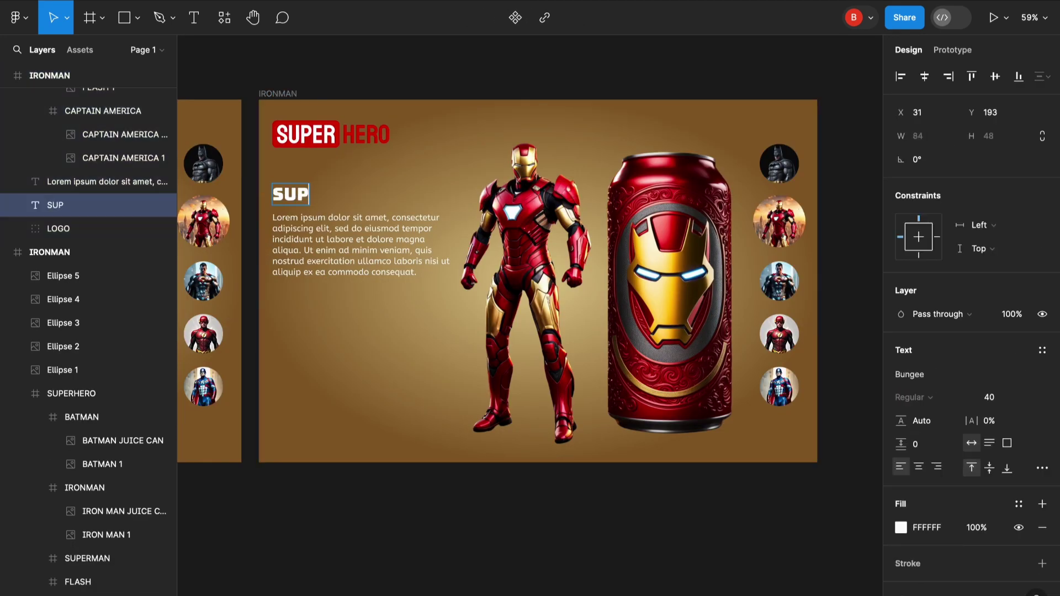
Reduce the copied page's Iron Man thumbnail to 90 × 90 and enlarge its Superman thumbnail to the highlighted size
{"action": "left_click", "coordinate": [757, 206]}
{"action": "key", "text": "Tab"}
{"action": "type", "text": "90"}
{"action": "left_click", "coordinate": [782, 279]}
{"action": "left_click_drag", "start_coordinate": [929, 137], "coordinate": [896, 136]}
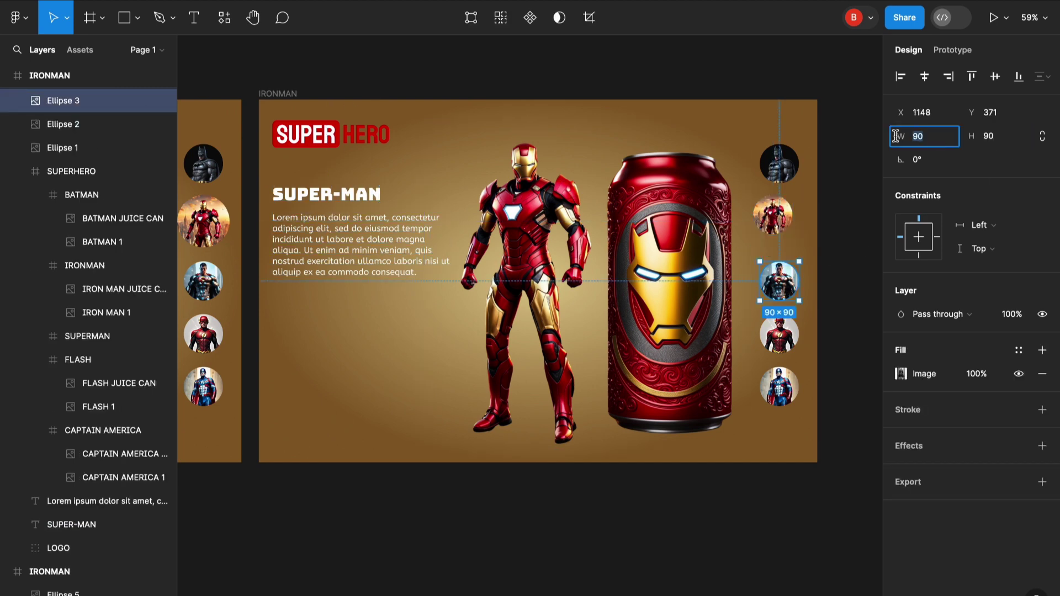
Realign the resized Iron Man and Superman thumbnails with the column on the SUPER-MAN page
{"action": "left_click", "coordinate": [849, 234]}
{"action": "scroll", "coordinate": [845, 233], "scroll_direction": "up", "scroll_amount": 4}
{"action": "scroll", "coordinate": [845, 233], "scroll_direction": "right", "scroll_amount": 2}
{"action": "left_click_drag", "start_coordinate": [632, 205], "coordinate": [642, 208]}
{"action": "left_click_drag", "start_coordinate": [634, 315], "coordinate": [624, 295]}
{"action": "left_click_drag", "start_coordinate": [643, 210], "coordinate": [643, 208]}
Set the SUPER-MAN page's radial gradient background to 6892C0 at the centre and 002B55 at the outer stop
{"action": "scroll", "coordinate": [851, 293], "scroll_direction": "down", "scroll_amount": 4}
{"action": "left_click", "coordinate": [386, 160]}
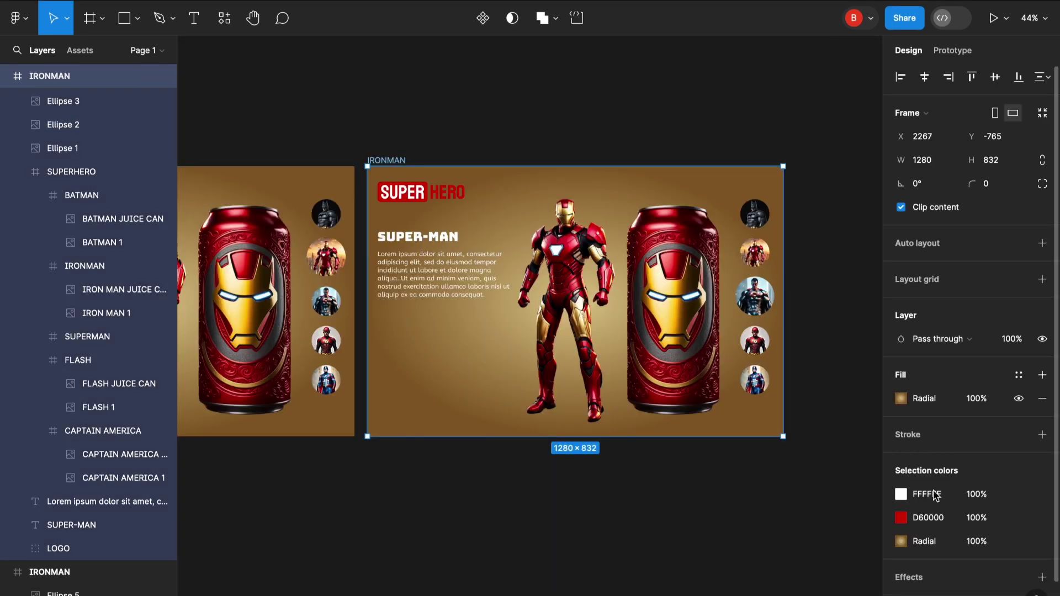
{"action": "left_click", "coordinate": [901, 398]}
{"action": "type", "text": "68"}
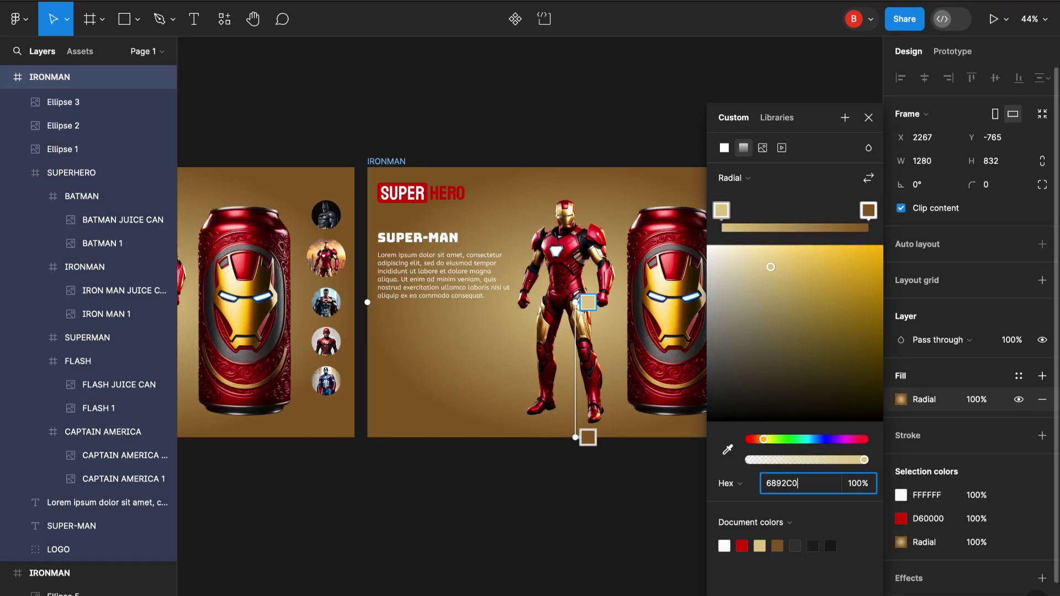
{"action": "type", "text": "92C0"}
{"action": "left_click", "coordinate": [869, 212]}
{"action": "left_click_drag", "start_coordinate": [799, 484], "coordinate": [727, 486]}
{"action": "key", "text": "BackSpace"}
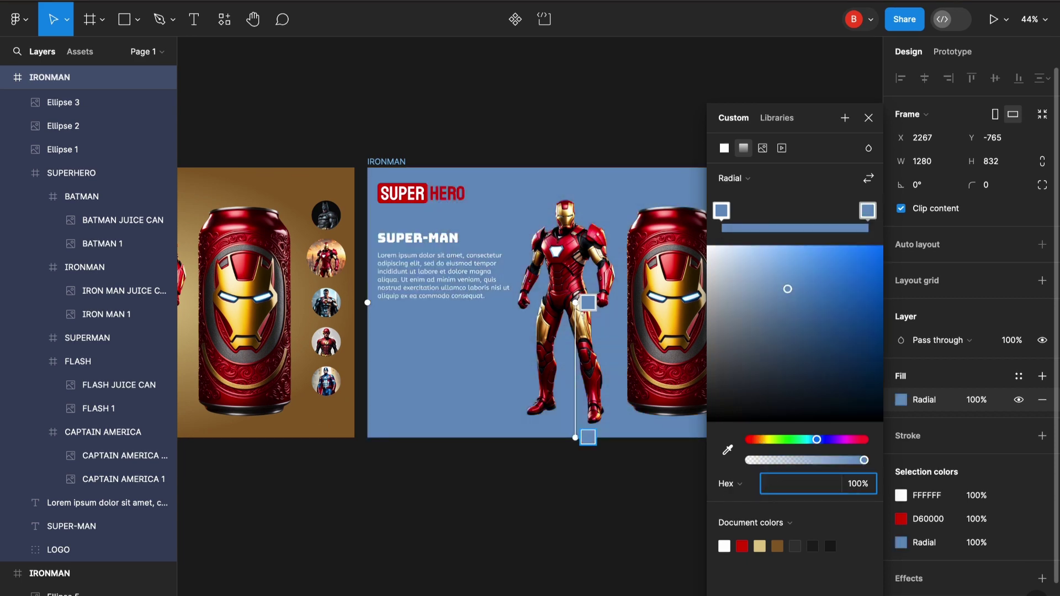
{"action": "type", "text": "002B55"}
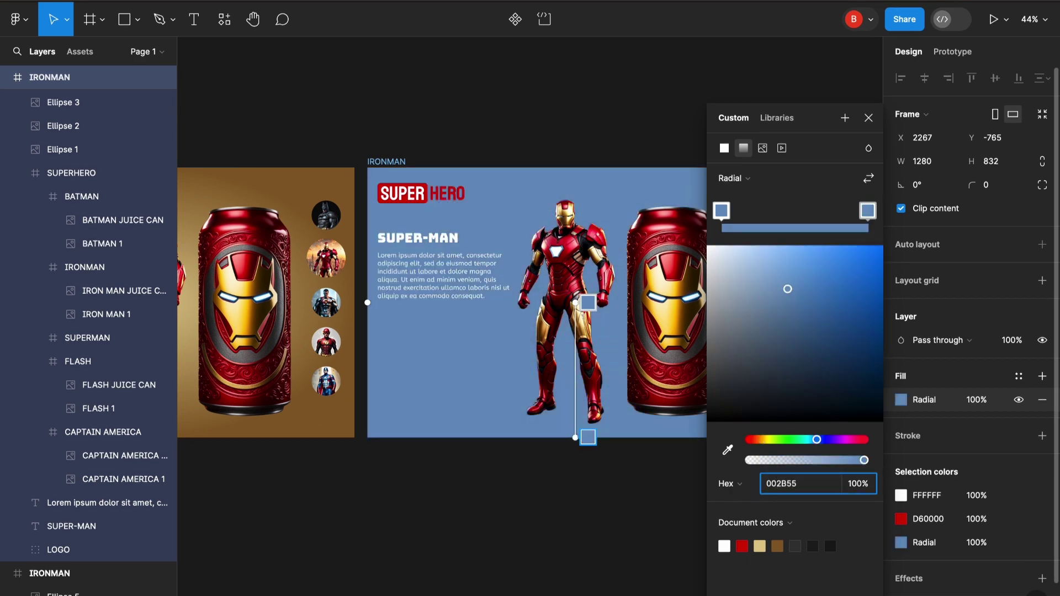
{"action": "key", "text": "Return"}
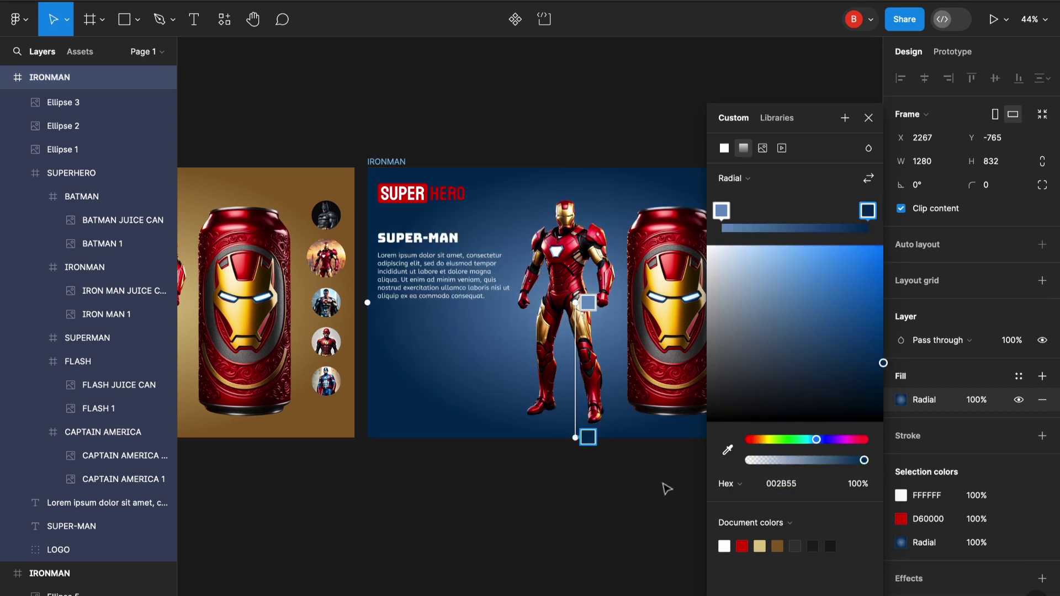
{"action": "left_click", "coordinate": [869, 117]}
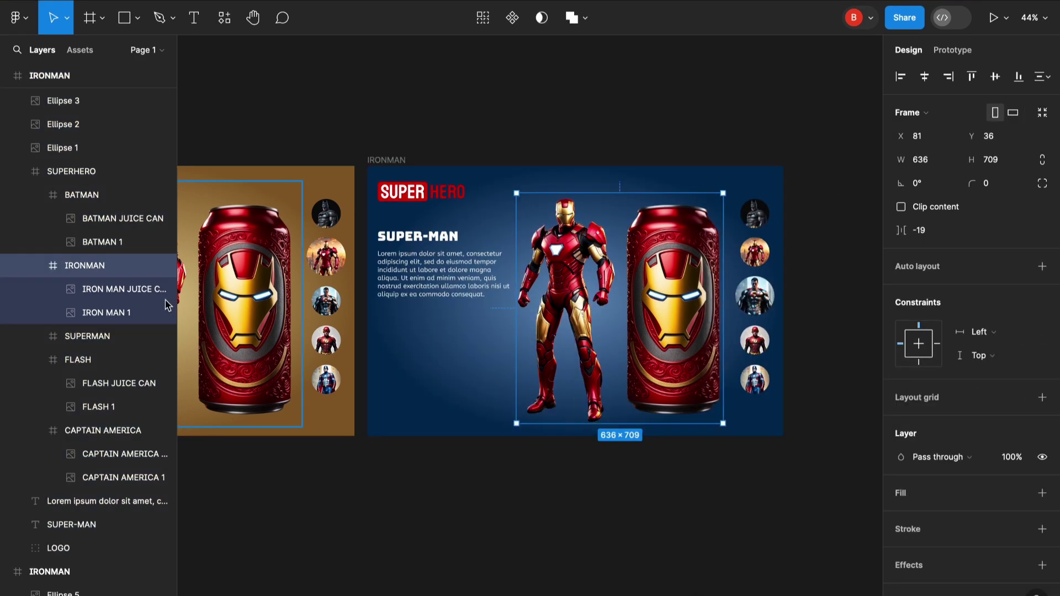
Stack the Iron Man figure and juice can on a shared horizontal centre and shrink them to about 234 × 479
{"action": "left_click", "coordinate": [149, 292]}
{"action": "left_click", "coordinate": [147, 314], "text": "shift"}
{"action": "left_click", "coordinate": [929, 84]}
{"action": "left_click_drag", "start_coordinate": [679, 197], "coordinate": [639, 270]}
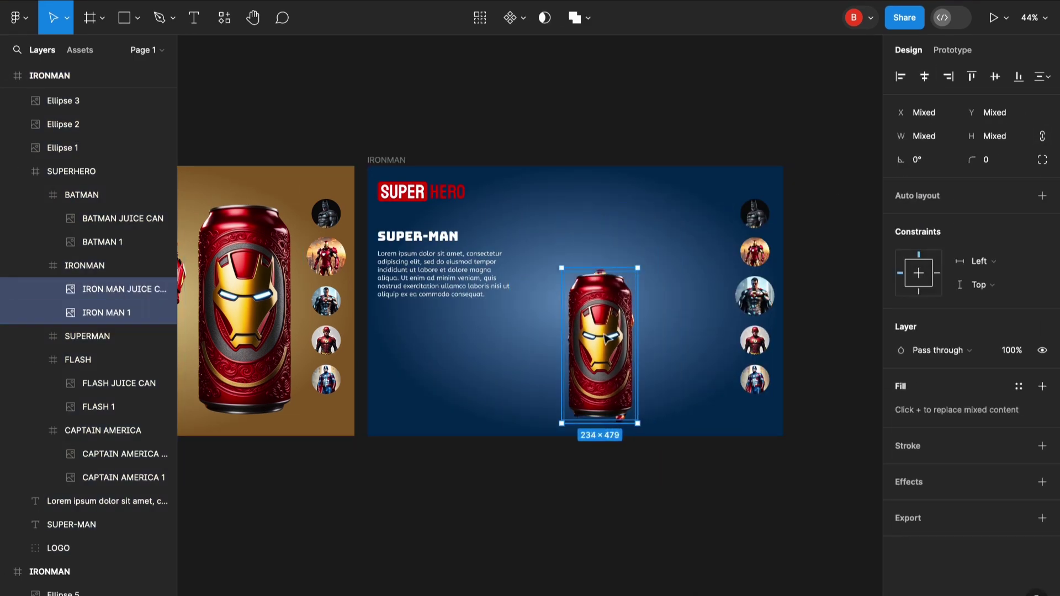
Move the shrunken Iron Man artwork left, out of the SUPER-MAN page's visible area
{"action": "left_click_drag", "start_coordinate": [610, 342], "coordinate": [238, 298]}
{"action": "left_click", "coordinate": [118, 267]}
{"action": "left_click", "coordinate": [83, 290]}
{"action": "left_click", "coordinate": [105, 313], "text": "shift"}
{"action": "left_click", "coordinate": [88, 267]}
Move the SUPERMAN artwork frame from outside the SUPER-MAN page into the page's centre
{"action": "left_click", "coordinate": [101, 342]}
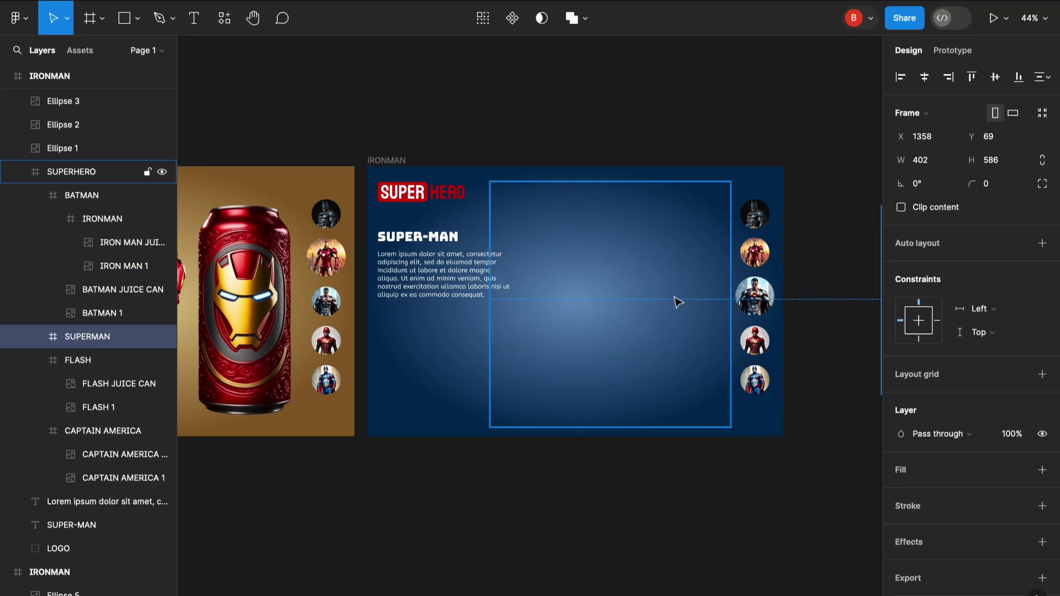
{"action": "scroll", "coordinate": [674, 301], "scroll_direction": "down", "scroll_amount": 2}
{"action": "scroll", "coordinate": [687, 296], "scroll_direction": "right", "scroll_amount": 2}
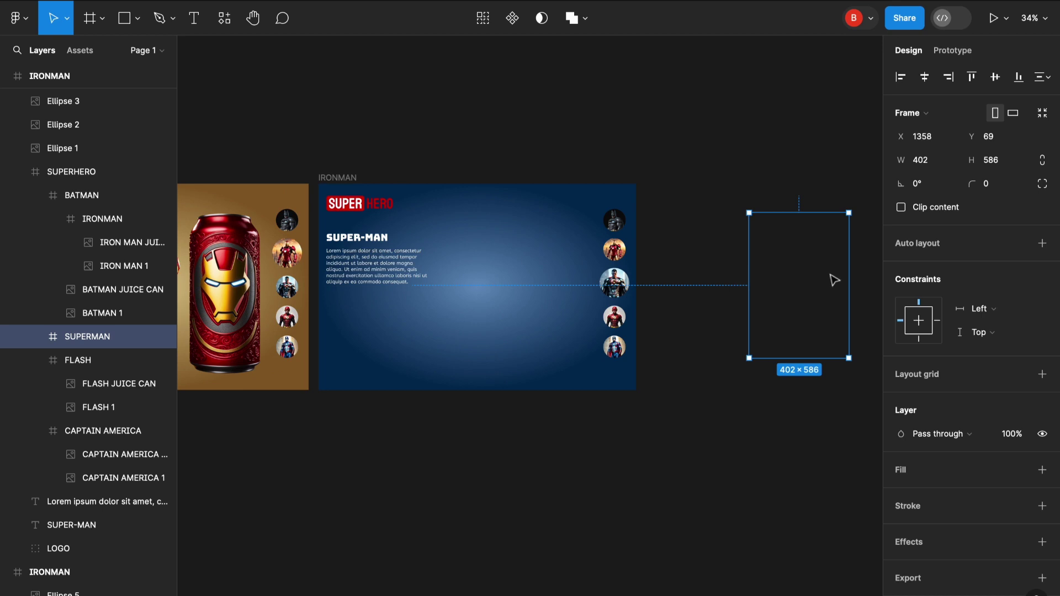
{"action": "left_click_drag", "start_coordinate": [756, 279], "coordinate": [539, 277]}
Enlarge the Superman figure and juice can to about 419 × 718 and place them side by side, with the figure left of the can
{"action": "left_click", "coordinate": [111, 380]}
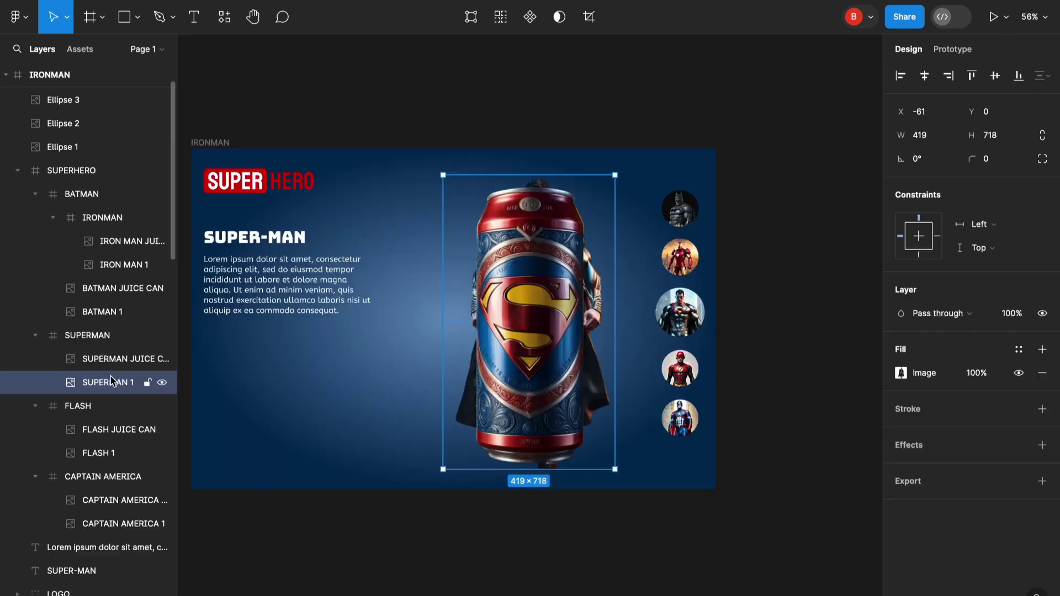
{"action": "left_click", "coordinate": [109, 360]}
{"action": "left_click_drag", "start_coordinate": [530, 340], "coordinate": [573, 338]}
{"action": "left_click", "coordinate": [108, 381]}
{"action": "left_click_drag", "start_coordinate": [473, 332], "coordinate": [436, 338]}
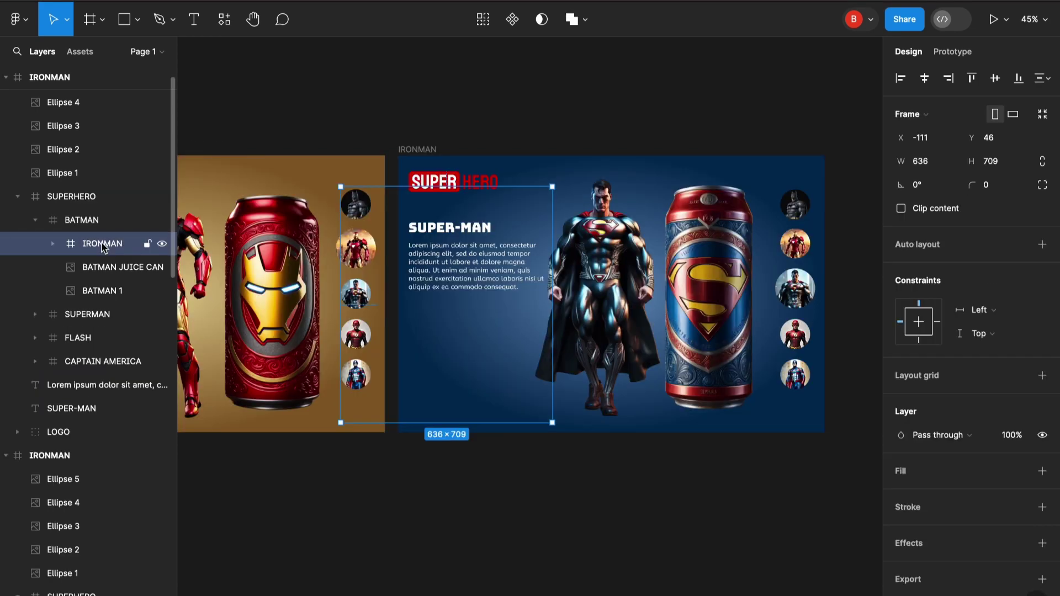
Tidy the expanded artwork layers and rename the blue SUPER-MAN page frame as SUPERMAN
{"action": "left_click_drag", "start_coordinate": [39, 301], "coordinate": [39, 301]}
{"action": "left_click", "coordinate": [36, 221]}
{"action": "double_click", "coordinate": [365, 142]}
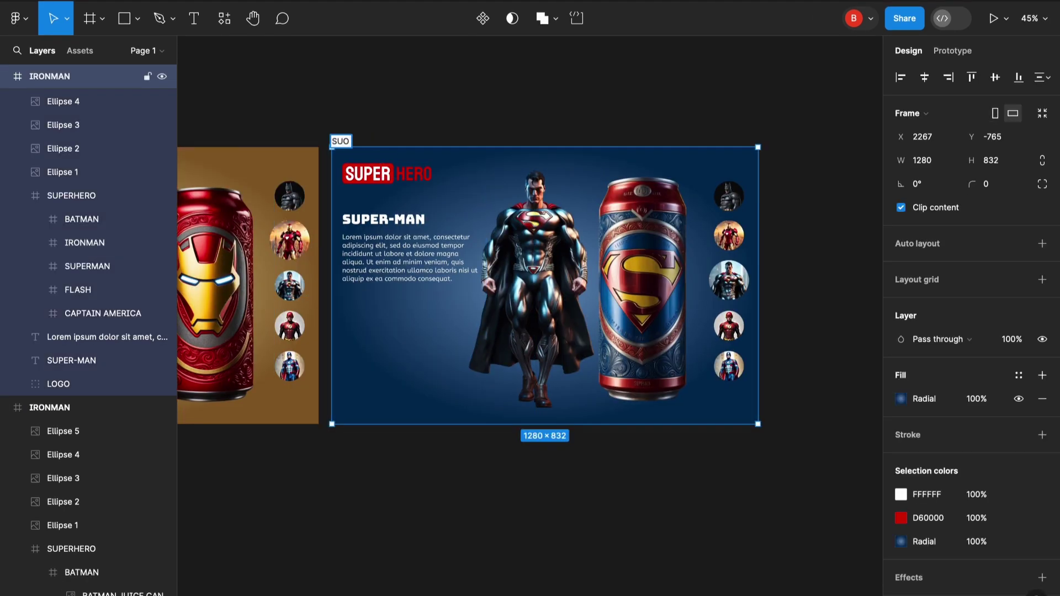
{"action": "left_click", "coordinate": [396, 117]}
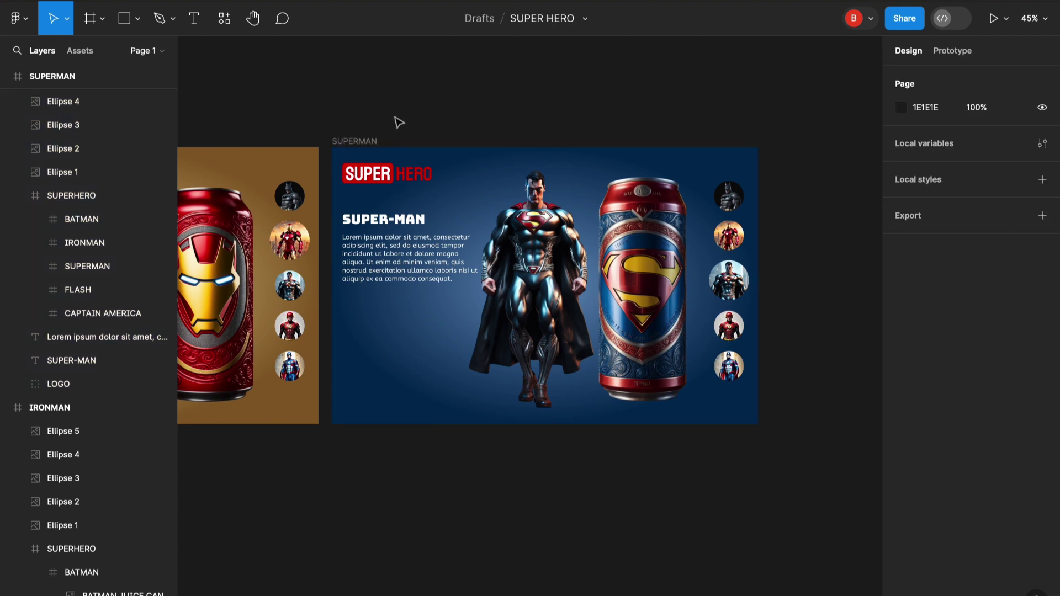
Duplicate the SUPERMAN page and recolour the copy's radial gradient with a muted grey centre and 142830 at the outer stop
{"action": "left_click", "coordinate": [352, 141]}
{"action": "key", "text": "ctrl+d"}
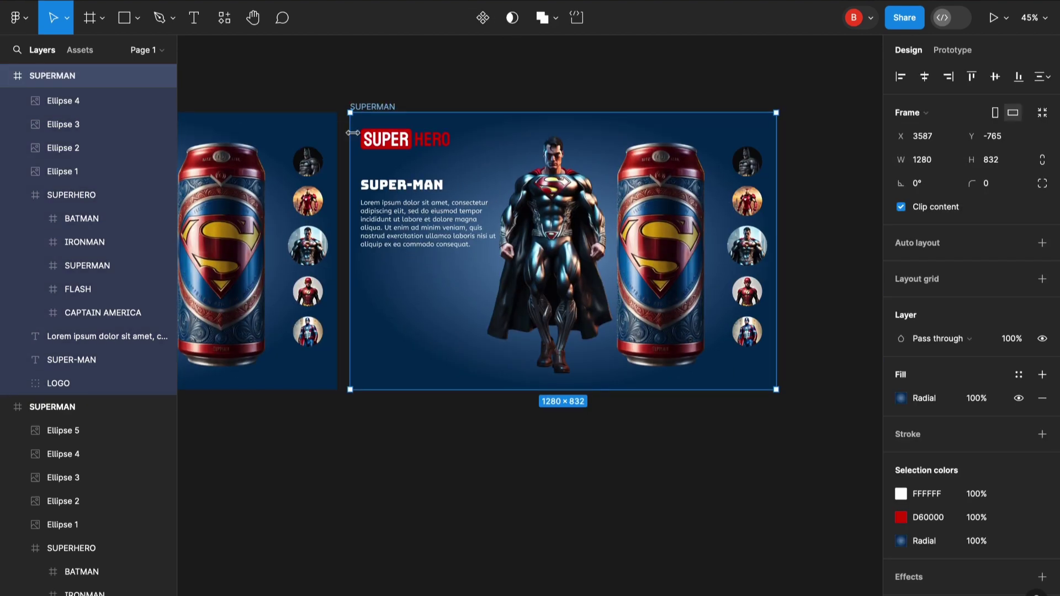
{"action": "left_click", "coordinate": [902, 398]}
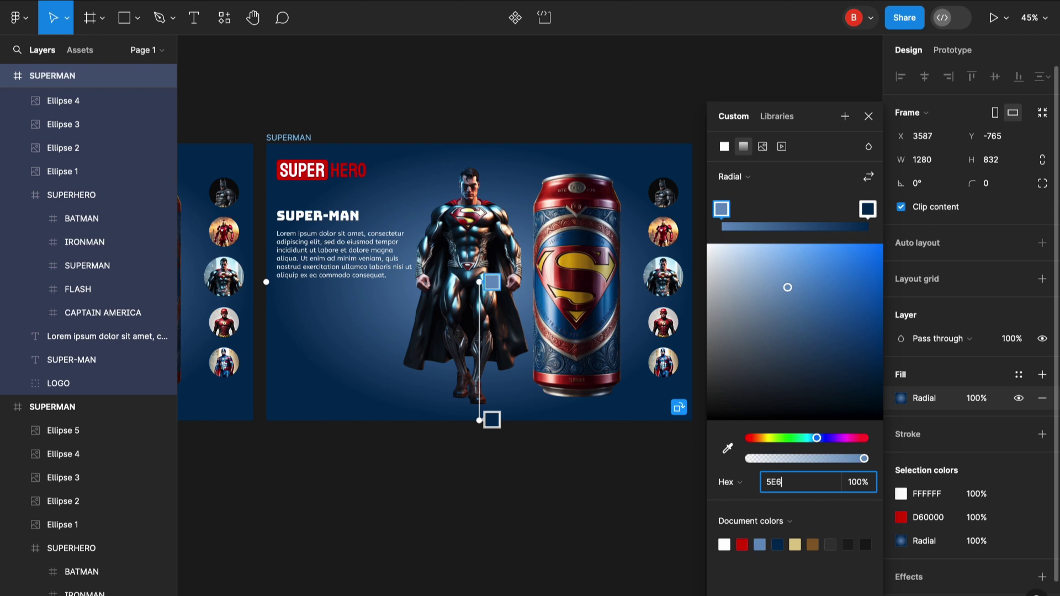
{"action": "left_click", "coordinate": [868, 209]}
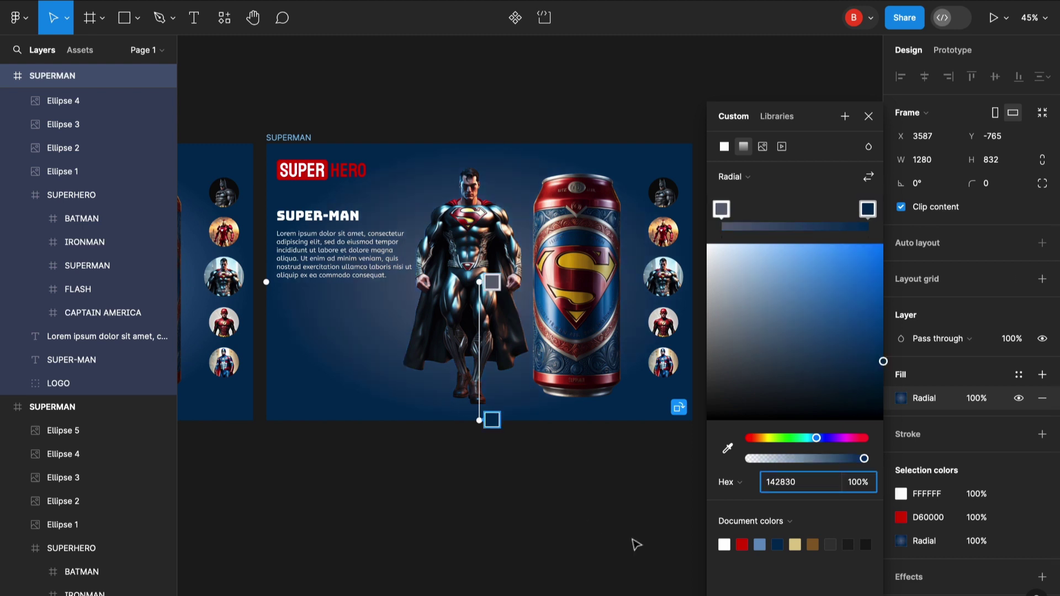
{"action": "key", "text": "Return"}
{"action": "left_click", "coordinate": [869, 116]}
Change the duplicated page's hero heading to FLASH
{"action": "left_click", "coordinate": [436, 95]}
{"action": "scroll", "coordinate": [433, 94], "scroll_direction": "up", "scroll_amount": 3}
{"action": "double_click", "coordinate": [293, 262]}
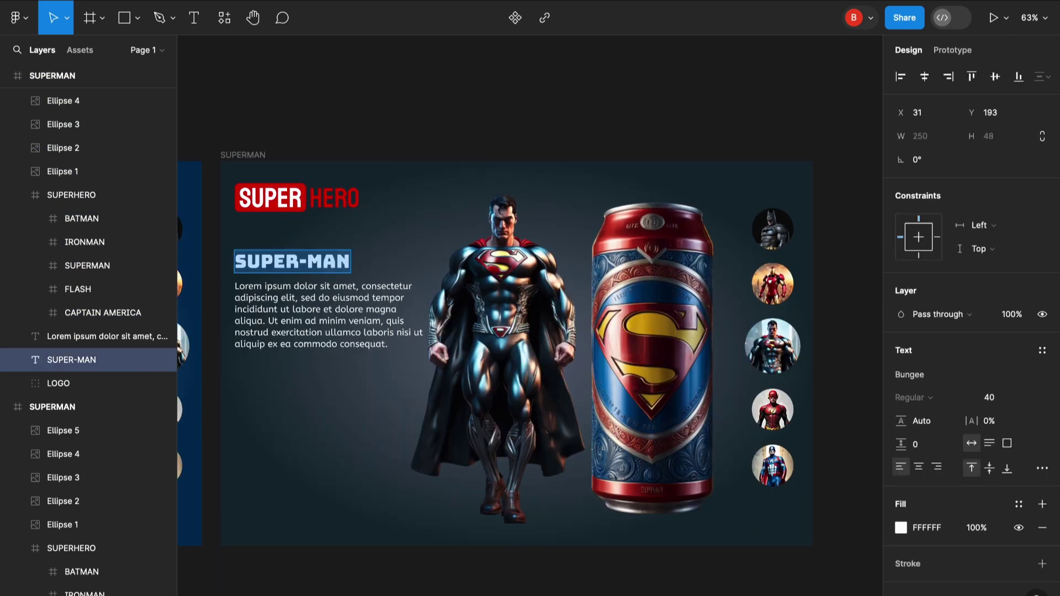
Resize the Superman thumbnail to 90 × 90 and the Flash thumbnail to 120 × 120 on the duplicated page
{"action": "left_click", "coordinate": [773, 346]}
{"action": "left_click", "coordinate": [919, 145]}
{"action": "type", "text": "90"}
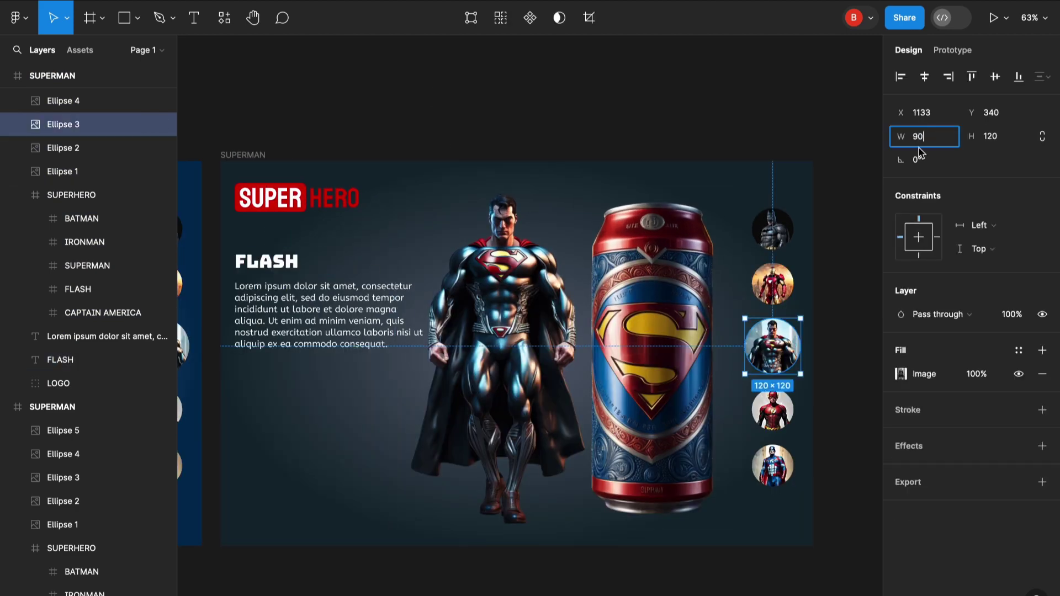
{"action": "key", "text": "Tab"}
{"action": "type", "text": "90"}
{"action": "key", "text": "Return"}
{"action": "left_click", "coordinate": [773, 409]}
{"action": "key", "text": "Tab"}
{"action": "type", "text": "12"}
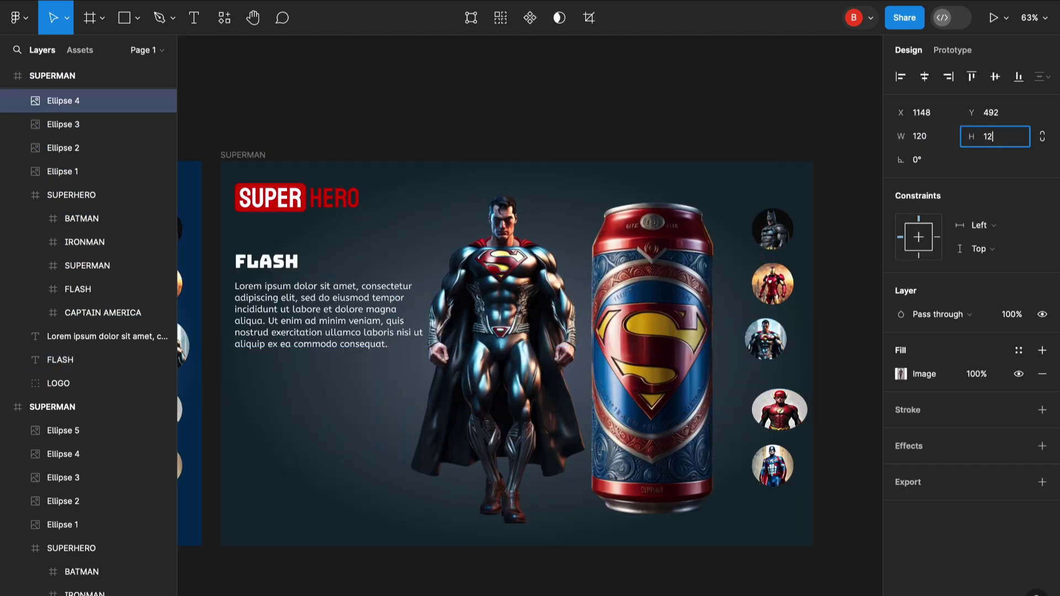
{"action": "left_click", "coordinate": [731, 128]}
Realign the resized Superman and Flash thumbnails with the thumbnail column, keeping them evenly spaced
{"action": "scroll", "coordinate": [774, 370], "scroll_direction": "up", "scroll_amount": 4}
{"action": "scroll", "coordinate": [774, 370], "scroll_direction": "right", "scroll_amount": 2}
{"action": "left_click_drag", "start_coordinate": [695, 332], "coordinate": [706, 334]}
{"action": "left_click_drag", "start_coordinate": [714, 460], "coordinate": [705, 437]}
{"action": "left_click", "coordinate": [807, 469]}
{"action": "scroll", "coordinate": [673, 470], "scroll_direction": "down", "scroll_amount": 4}
{"action": "scroll", "coordinate": [662, 473], "scroll_direction": "left", "scroll_amount": 3}
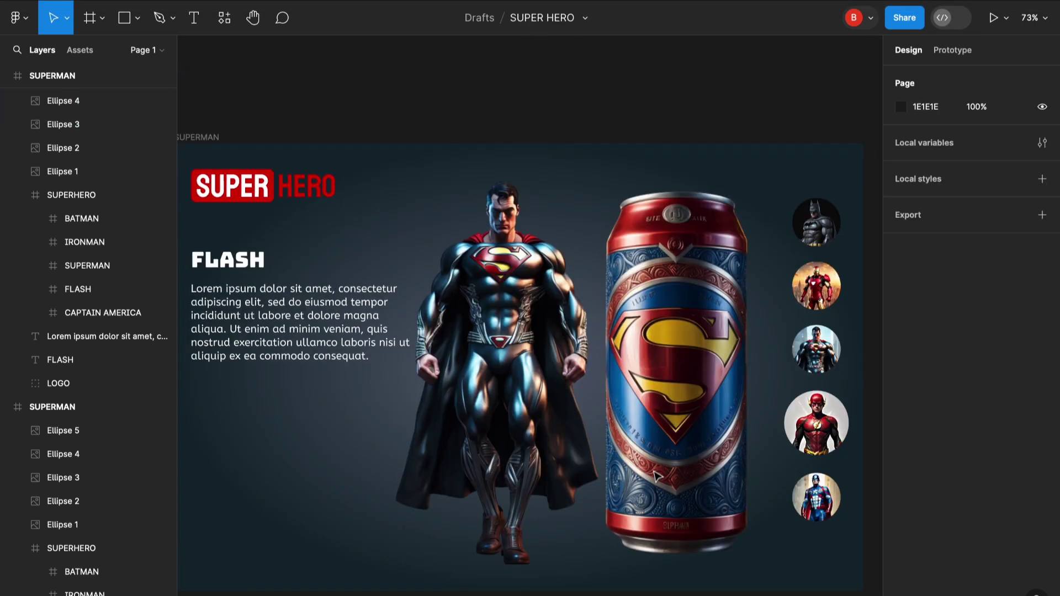
Rename the duplicated page frame as FLASH
{"action": "scroll", "coordinate": [657, 472], "scroll_direction": "right", "scroll_amount": 1}
{"action": "scroll", "coordinate": [657, 473], "scroll_direction": "down", "scroll_amount": 1}
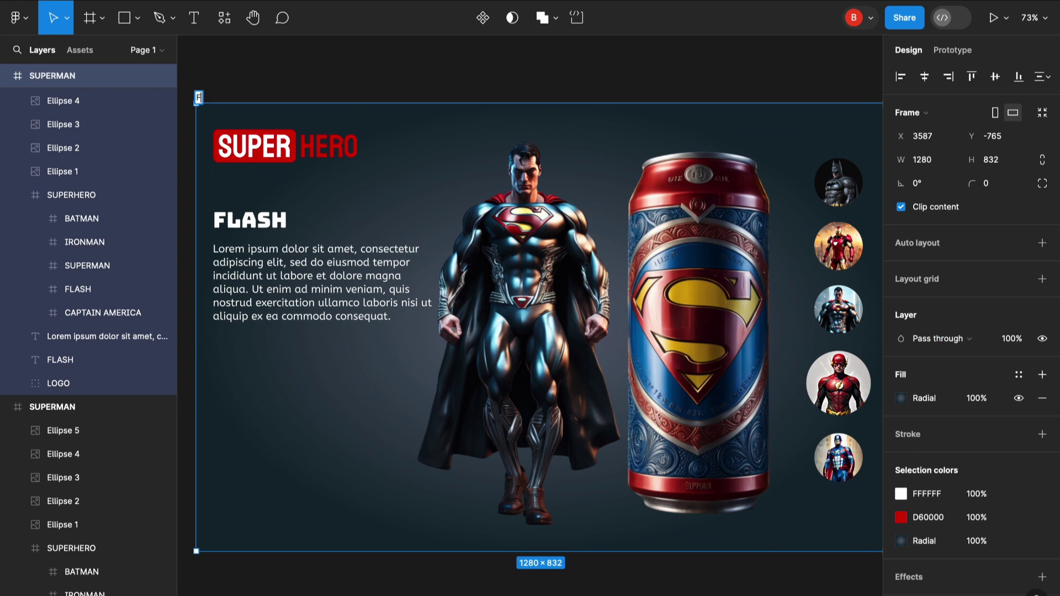
{"action": "left_click", "coordinate": [433, 68]}
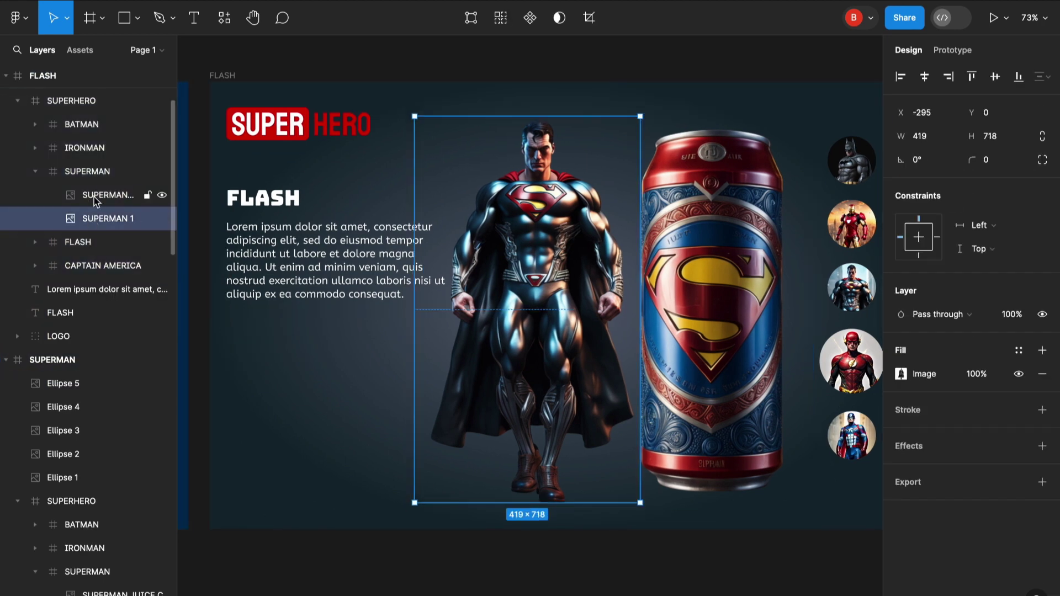
Stack the Superman figure and juice can on a shared horizontal centre and shrink them together
{"action": "left_click", "coordinate": [96, 199], "text": "shift"}
{"action": "key", "text": "alt+h"}
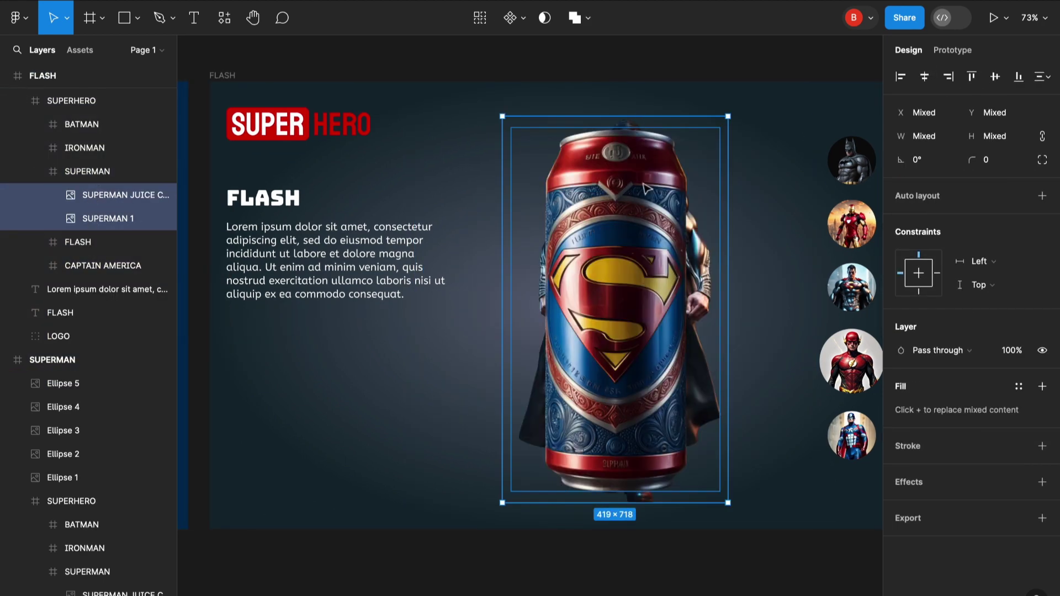
{"action": "left_click_drag", "start_coordinate": [728, 117], "coordinate": [639, 251]}
{"action": "left_click_drag", "start_coordinate": [566, 381], "coordinate": [622, 312]}
Move the shrunken Superman artwork left out of the FLASH page's visible area and restore its frame's place in the layer order
{"action": "left_click", "coordinate": [96, 171]}
{"action": "left_click_drag", "start_coordinate": [725, 258], "coordinate": [445, 277]}
{"action": "left_click_drag", "start_coordinate": [93, 148], "coordinate": [84, 220]}
{"action": "left_click", "coordinate": [37, 142]}
{"action": "left_click_drag", "start_coordinate": [83, 211], "coordinate": [83, 183]}
Move the Flash artwork onto the FLASH page and put its frame between SUPERMAN and CAPTAIN AMERICA in the layer order
{"action": "left_click", "coordinate": [82, 211]}
{"action": "scroll", "coordinate": [264, 262], "scroll_direction": "down", "scroll_amount": 5}
{"action": "left_click_drag", "start_coordinate": [839, 294], "coordinate": [436, 286]}
{"action": "scroll", "coordinate": [435, 283], "scroll_direction": "up", "scroll_amount": 5}
{"action": "scroll", "coordinate": [435, 283], "scroll_direction": "left", "scroll_amount": 1}
{"action": "left_click_drag", "start_coordinate": [88, 141], "coordinate": [93, 205]}
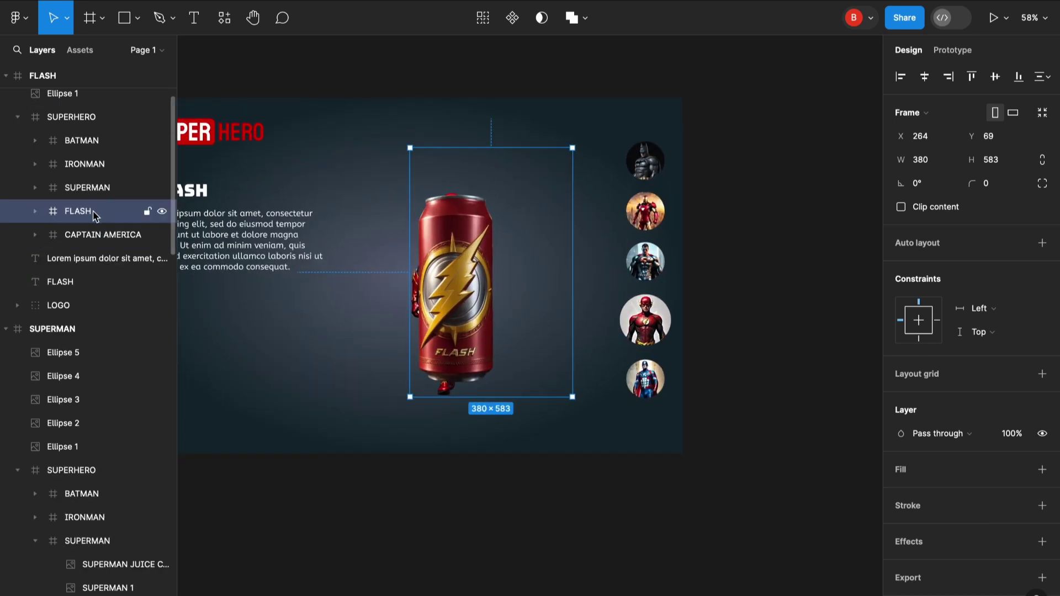
Enlarge the Flash figure and juice can to about 721 high and place them side by side, with the figure left of the can
{"action": "left_click", "coordinate": [35, 211]}
{"action": "left_click", "coordinate": [119, 235]}
{"action": "left_click", "coordinate": [99, 259], "text": "shift"}
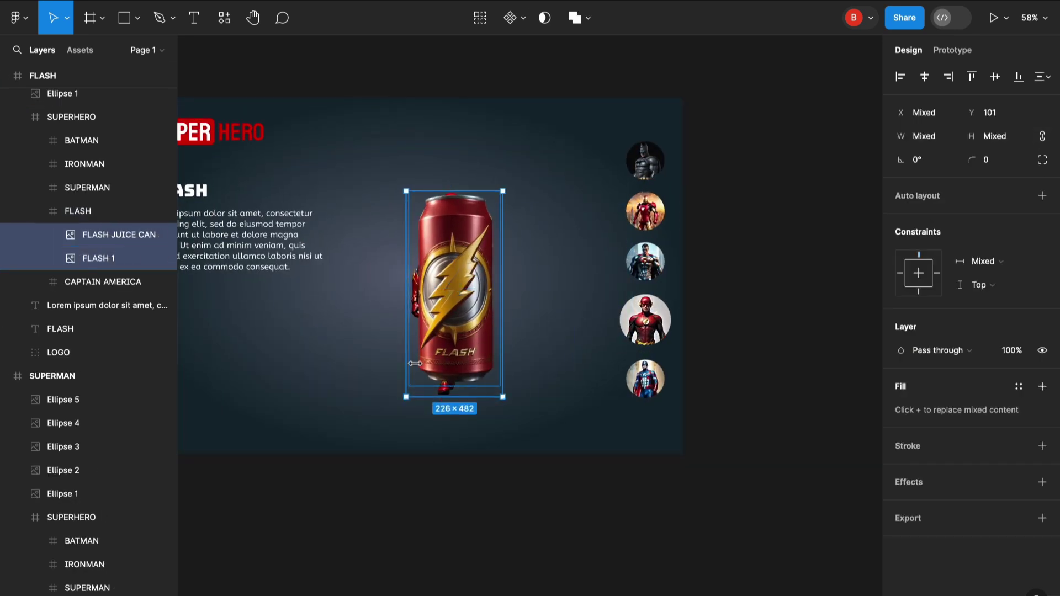
{"action": "left_click_drag", "start_coordinate": [509, 407], "coordinate": [551, 445]}
{"action": "left_click_drag", "start_coordinate": [406, 191], "coordinate": [374, 135]}
{"action": "left_click_drag", "start_coordinate": [410, 219], "coordinate": [310, 220]}
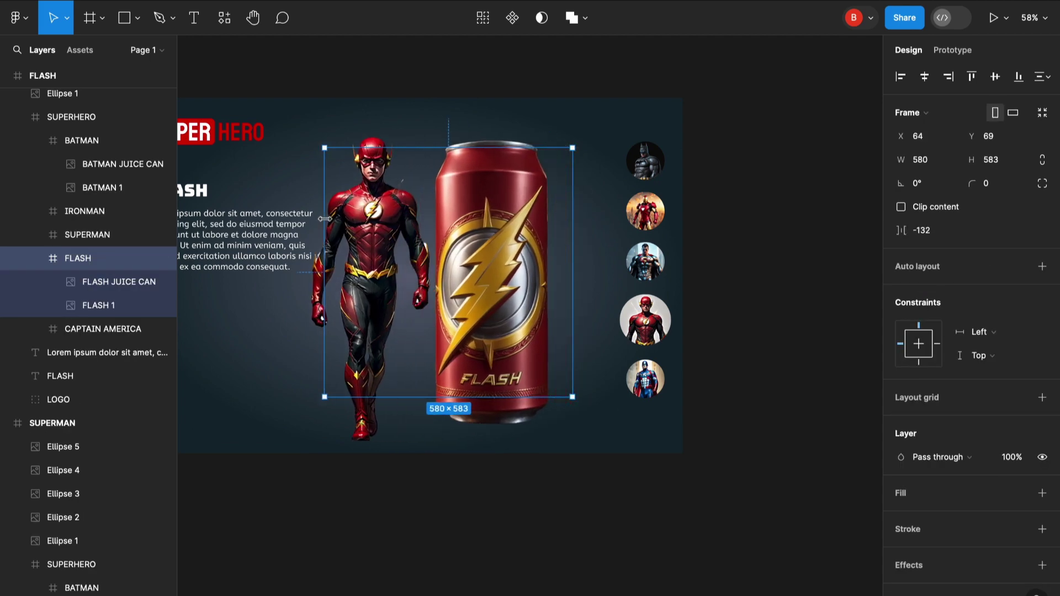
{"action": "left_click_drag", "start_coordinate": [470, 301], "coordinate": [508, 299]}
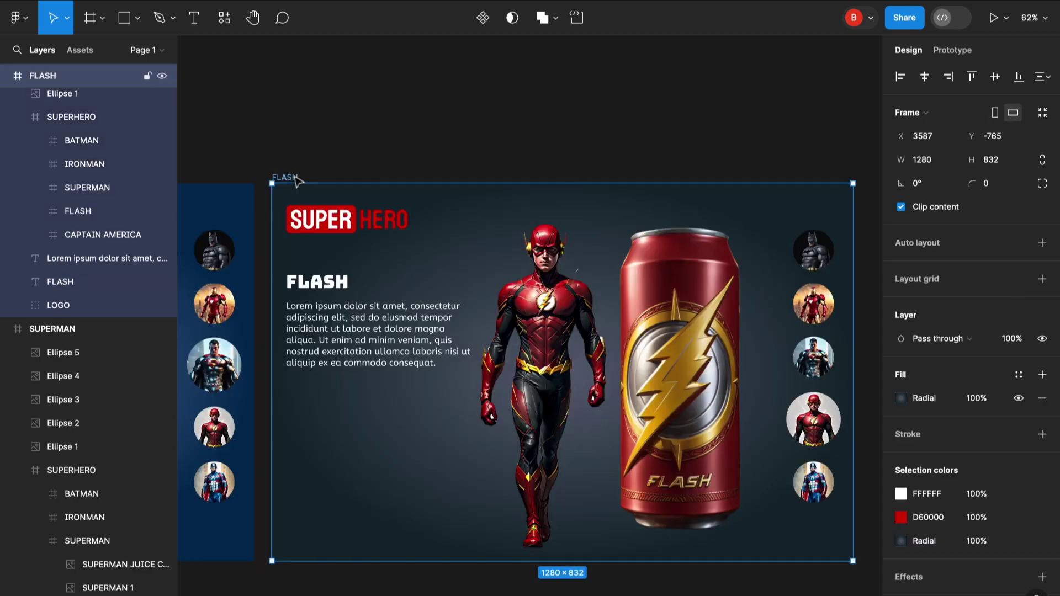
Duplicate the FLASH page and rename the copy as CAPTAIN AMERICA
{"action": "key", "text": "ctrl+d"}
{"action": "scroll", "coordinate": [298, 182], "scroll_direction": "down", "scroll_amount": 3}
{"action": "scroll", "coordinate": [426, 142], "scroll_direction": "left", "scroll_amount": 6}
{"action": "scroll", "coordinate": [422, 201], "scroll_direction": "right", "scroll_amount": 3}
{"action": "scroll", "coordinate": [421, 201], "scroll_direction": "up", "scroll_amount": 6}
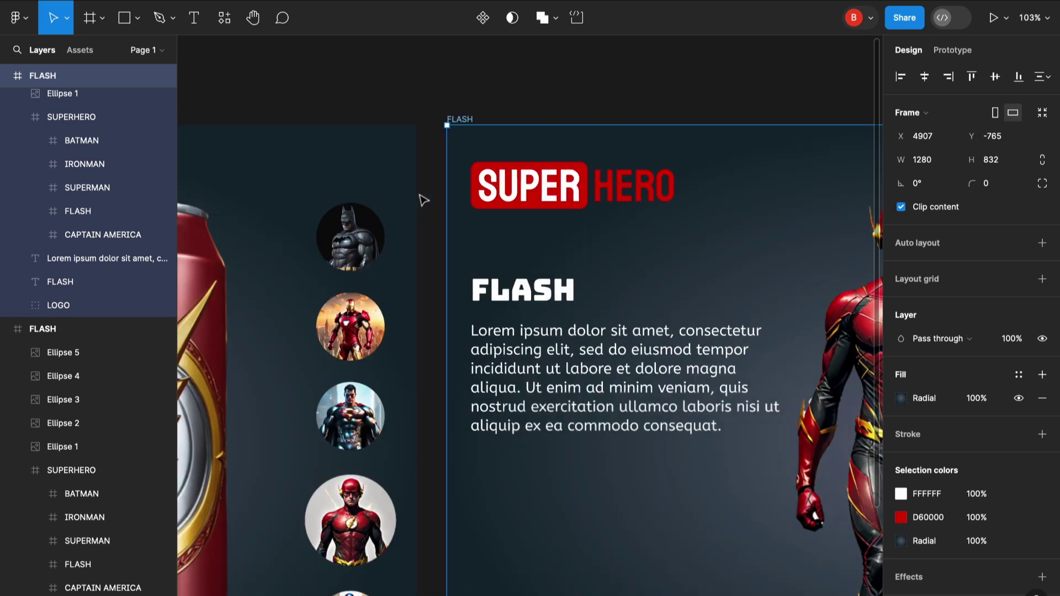
{"action": "double_click", "coordinate": [433, 111]}
{"action": "type", "text": "CAPTAIN AMERI"}
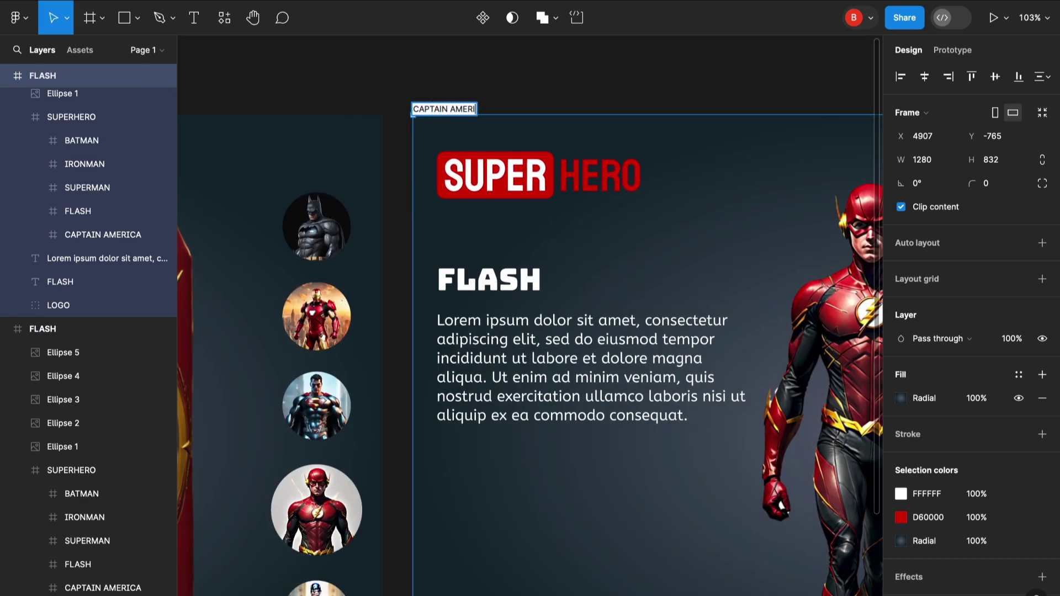
{"action": "type", "text": "CA"}
{"action": "left_click", "coordinate": [502, 44]}
Change the copied page's hero heading to CAPTAIN AMERICA
{"action": "double_click", "coordinate": [490, 280]}
{"action": "key", "text": "BackSpace"}
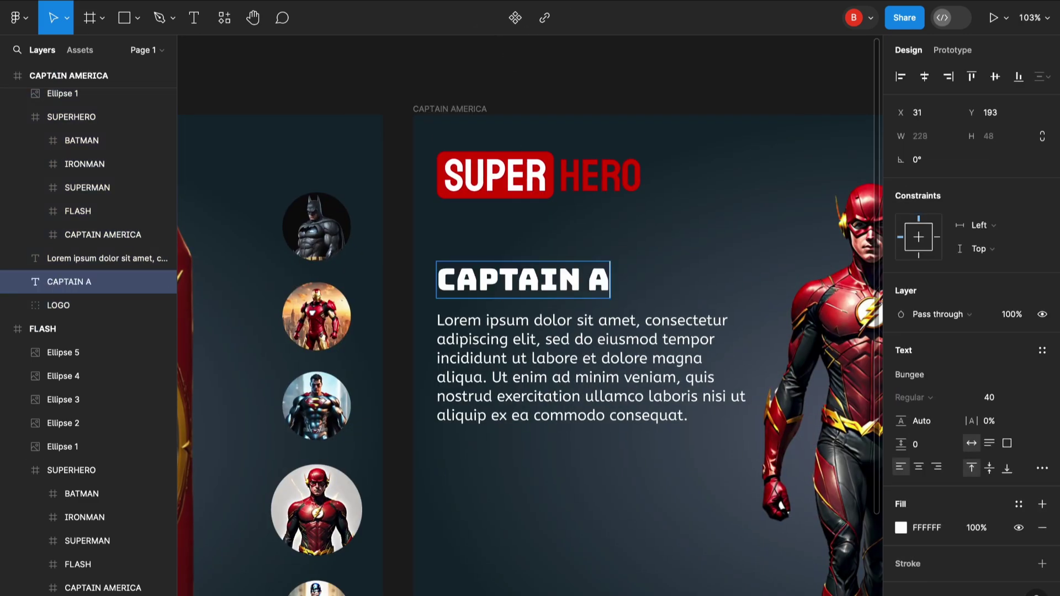
{"action": "left_click", "coordinate": [501, 194]}
Resize the Flash thumbnail to 90 × 90 and the Captain America thumbnail to 120 × 120 on the CAPTAIN AMERICA page
{"action": "scroll", "coordinate": [379, 262], "scroll_direction": "down", "scroll_amount": 3}
{"action": "scroll", "coordinate": [379, 261], "scroll_direction": "right", "scroll_amount": 4}
{"action": "left_click", "coordinate": [660, 349]}
{"action": "left_click", "coordinate": [896, 136]}
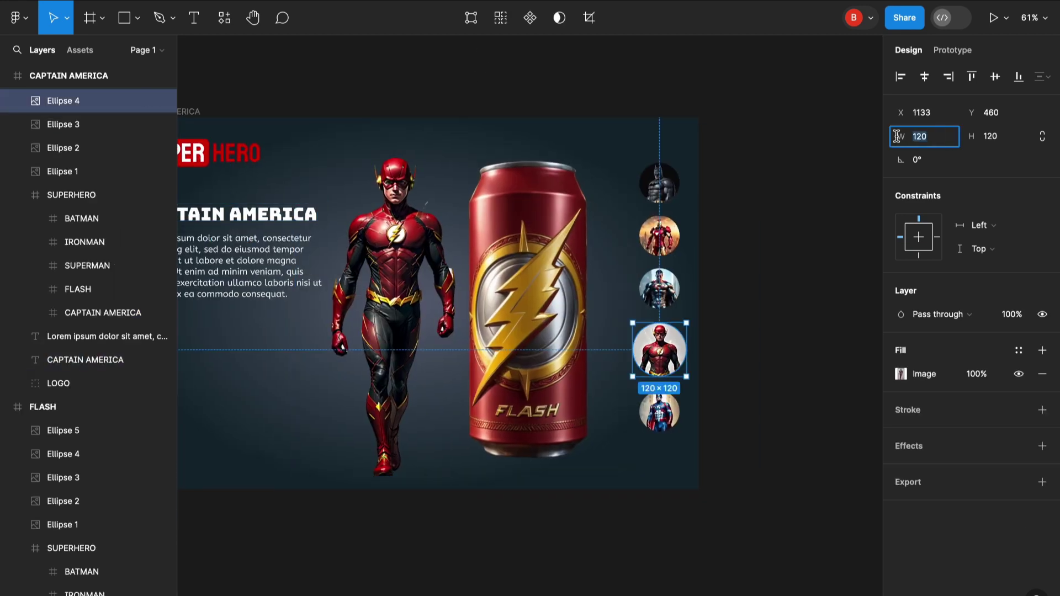
{"action": "left_click", "coordinate": [966, 136]}
{"action": "type", "text": "90"}
{"action": "left_click", "coordinate": [659, 412]}
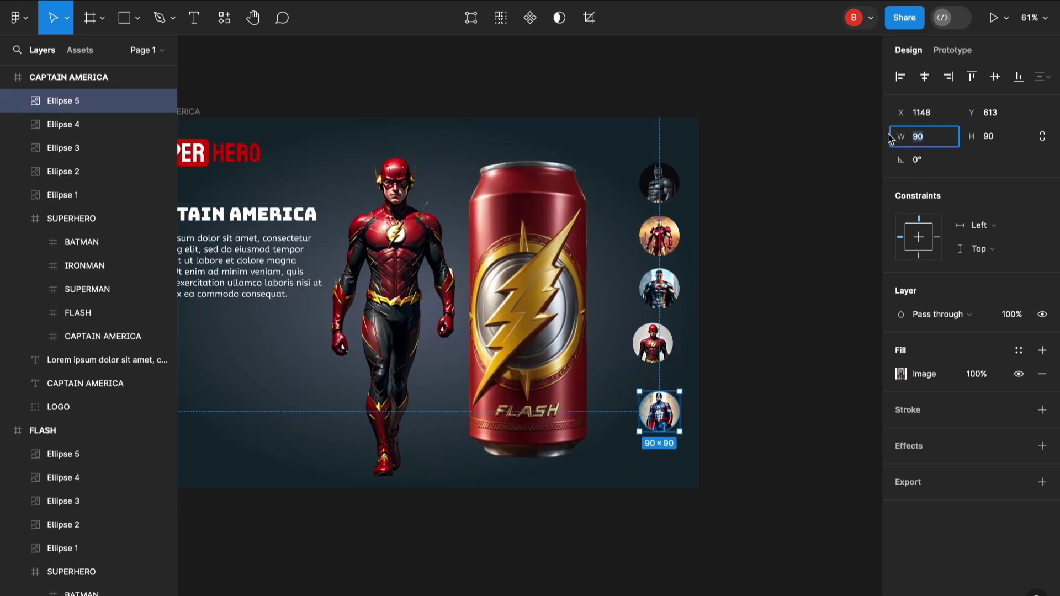
{"action": "left_click", "coordinate": [988, 137]}
{"action": "type", "text": "120"}
{"action": "left_click", "coordinate": [698, 374]}
Realign the resized Flash and Captain America thumbnails with the thumbnail column
{"action": "scroll", "coordinate": [697, 373], "scroll_direction": "up", "scroll_amount": 4}
{"action": "left_click_drag", "start_coordinate": [615, 323], "coordinate": [625, 321]}
{"action": "left_click_drag", "start_coordinate": [646, 463], "coordinate": [636, 446]}
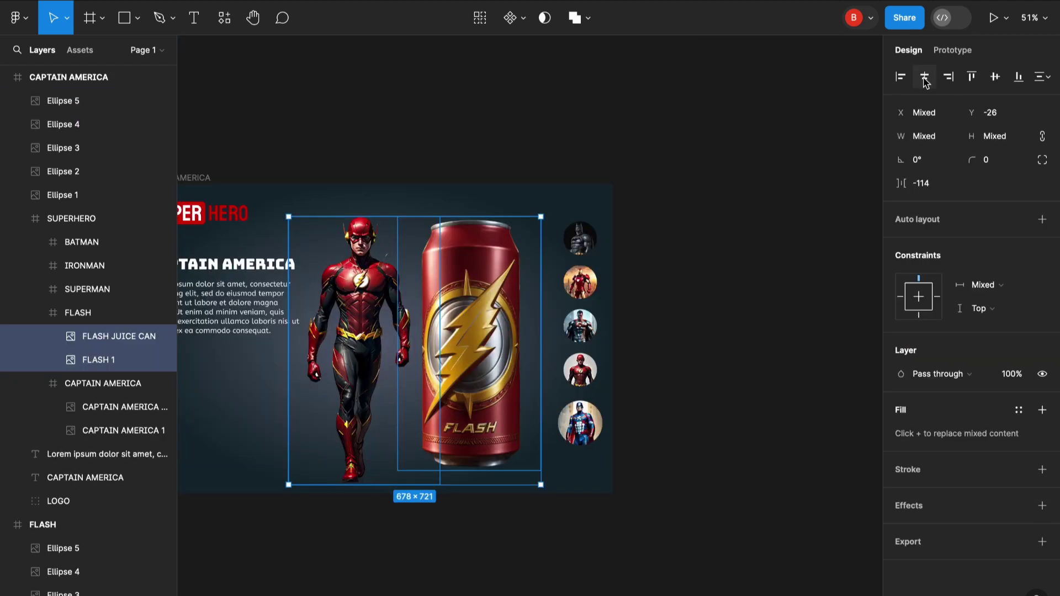
Shrink the Flash figure and juice can into a centred stack and move it left out of the CAPTAIN AMERICA page's visible area
{"action": "key", "text": "alt+h"}
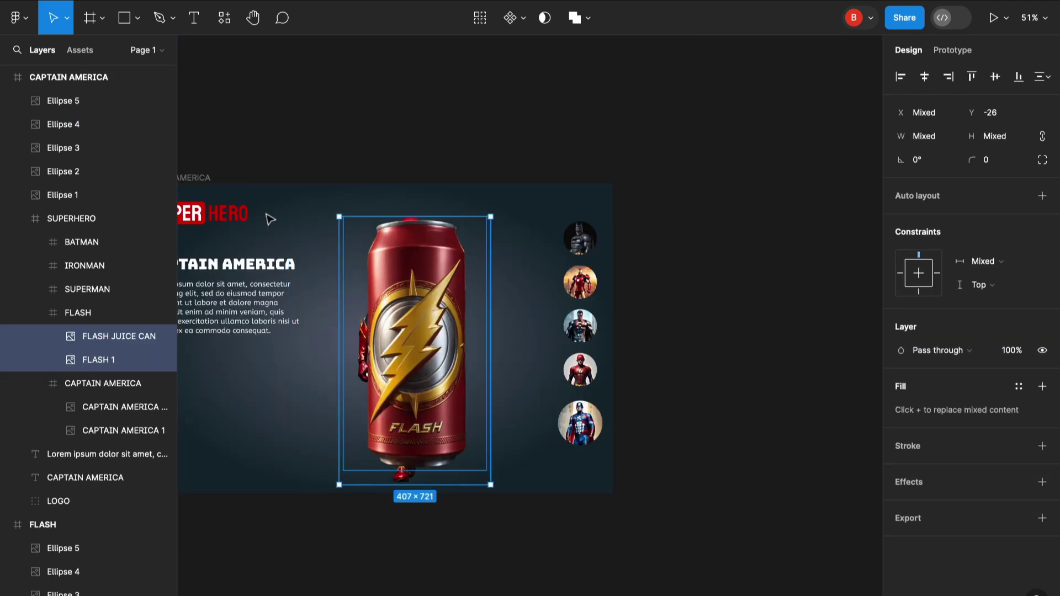
{"action": "left_click_drag", "start_coordinate": [495, 219], "coordinate": [428, 344]}
{"action": "left_click", "coordinate": [78, 313]}
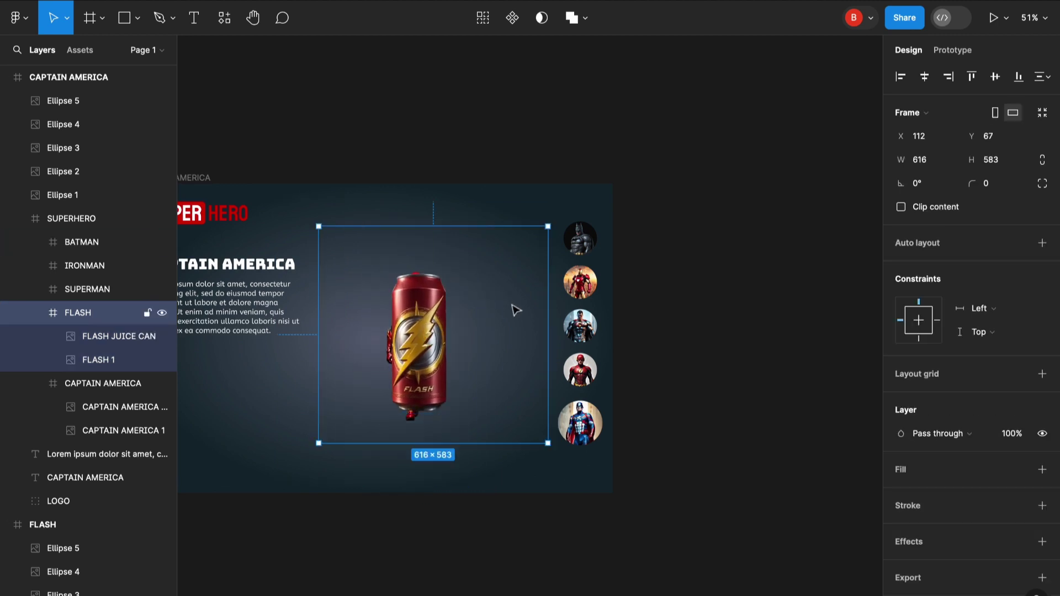
{"action": "left_click_drag", "start_coordinate": [517, 310], "coordinate": [310, 316]}
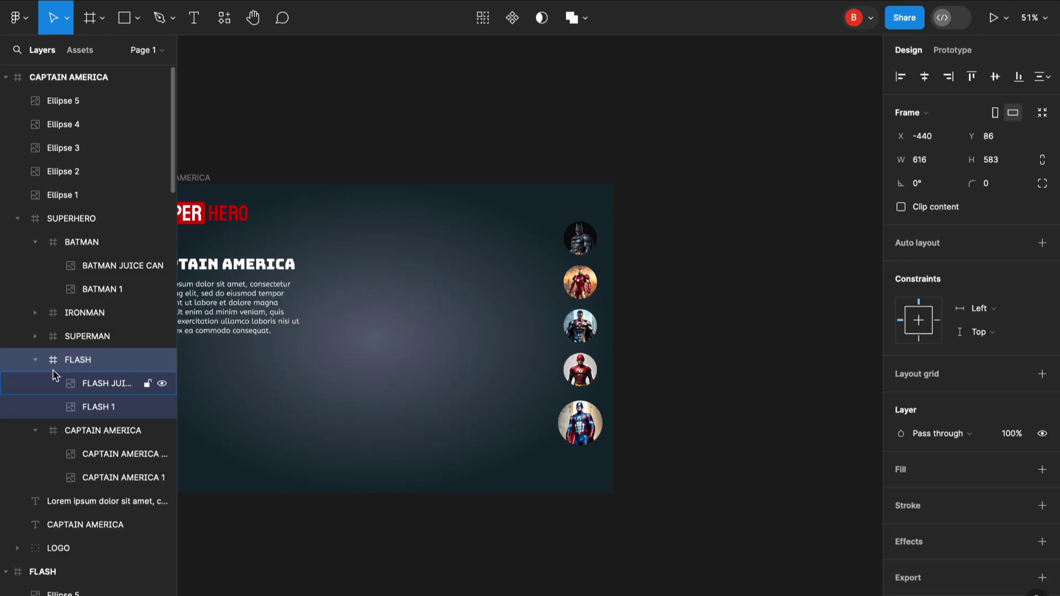
{"action": "left_click", "coordinate": [35, 360]}
Move the Captain America artwork frame from outside the CAPTAIN AMERICA page into the page's centre
{"action": "left_click", "coordinate": [110, 388]}
{"action": "scroll", "coordinate": [669, 357], "scroll_direction": "down", "scroll_amount": 5}
{"action": "scroll", "coordinate": [673, 359], "scroll_direction": "right", "scroll_amount": 3}
{"action": "left_click_drag", "start_coordinate": [846, 333], "coordinate": [402, 321]}
{"action": "scroll", "coordinate": [402, 322], "scroll_direction": "up", "scroll_amount": 5}
{"action": "scroll", "coordinate": [402, 321], "scroll_direction": "left", "scroll_amount": 1}
Enlarge the Captain America figure and juice can to about 380 × 722 and place them side by side, with the figure left of the can
{"action": "left_click", "coordinate": [109, 270]}
{"action": "left_click", "coordinate": [110, 290], "text": "shift"}
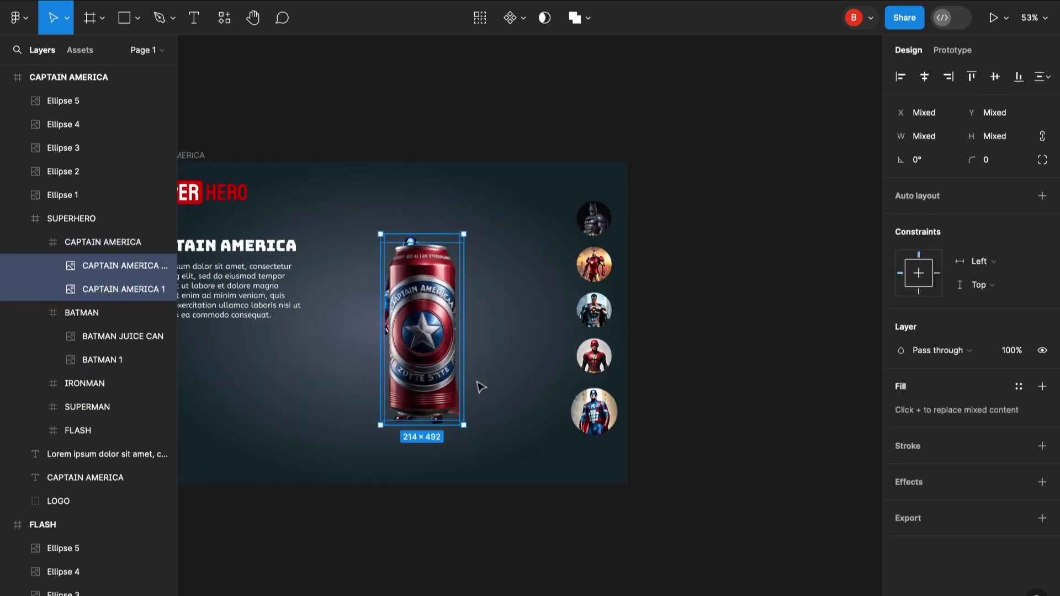
{"action": "left_click_drag", "start_coordinate": [464, 427], "coordinate": [510, 484]}
{"action": "left_click_drag", "start_coordinate": [381, 234], "coordinate": [360, 197]}
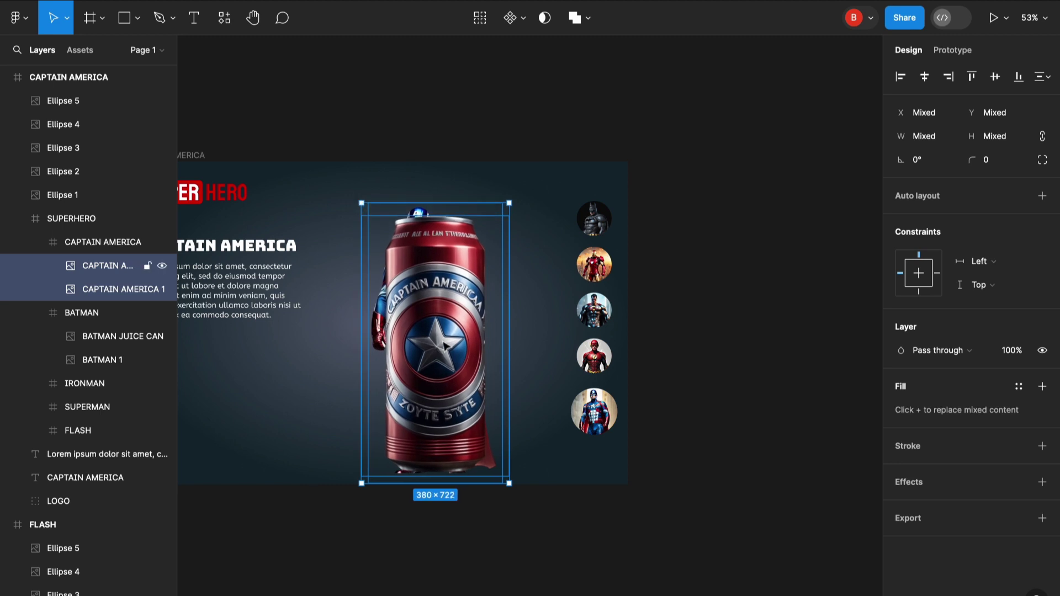
{"action": "left_click_drag", "start_coordinate": [435, 312], "coordinate": [348, 288]}
{"action": "left_click", "coordinate": [108, 291]}
{"action": "left_click", "coordinate": [521, 554]}
Recolour the CAPTAIN AMERICA page's radial gradient background with a muted red centre and a very dark red outer stop
{"action": "scroll", "coordinate": [521, 553], "scroll_direction": "down", "scroll_amount": 5}
{"action": "scroll", "coordinate": [521, 554], "scroll_direction": "left", "scroll_amount": 2}
{"action": "left_click", "coordinate": [433, 247]}
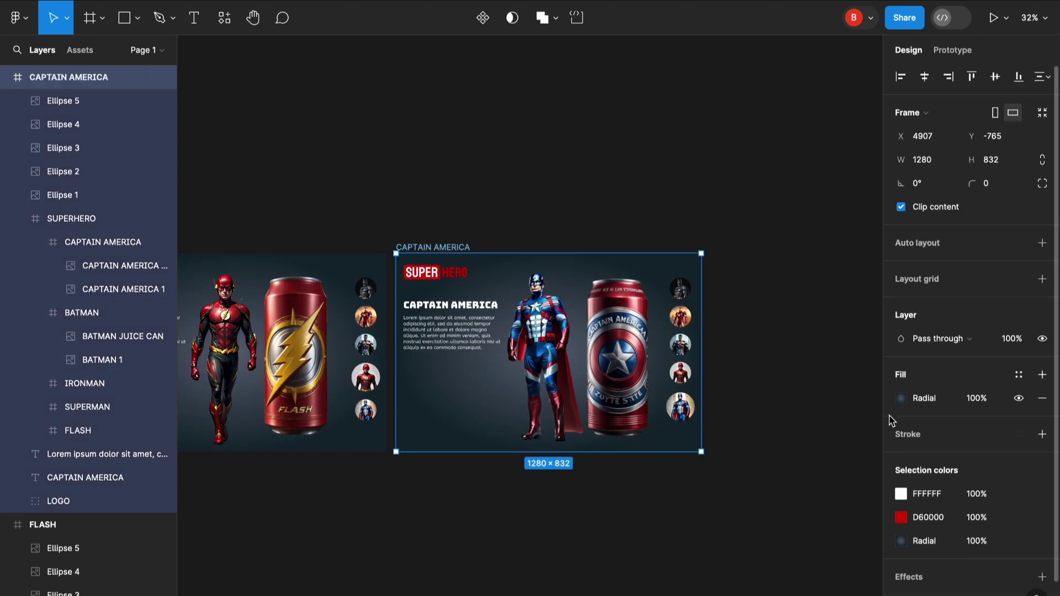
{"action": "left_click", "coordinate": [901, 398]}
{"action": "left_click", "coordinate": [801, 482]}
{"action": "key", "text": "BackSpace"}
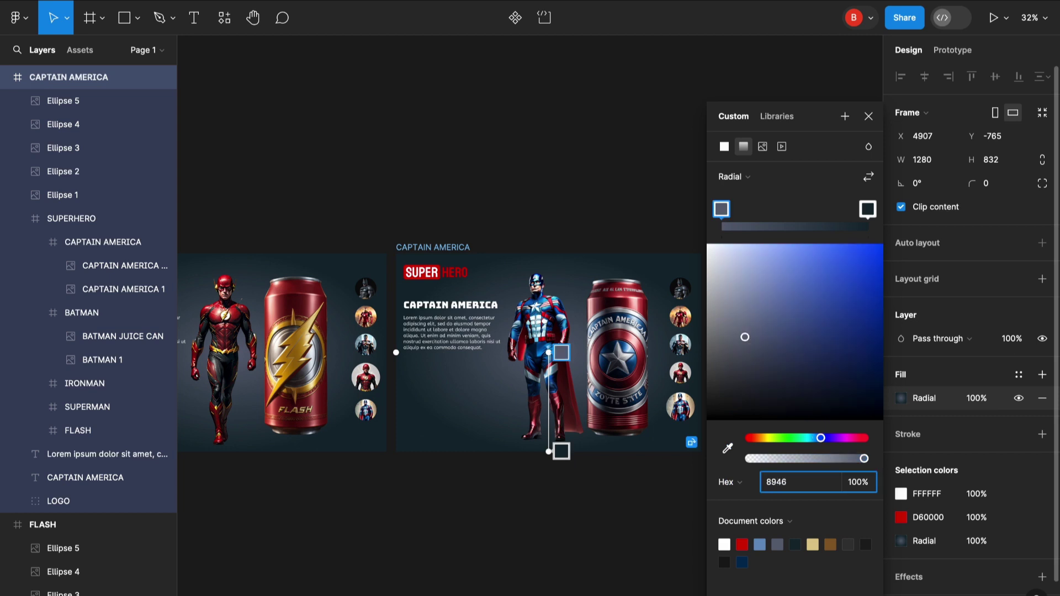
{"action": "key", "text": "Return"}
{"action": "left_click", "coordinate": [870, 210]}
{"action": "left_click", "coordinate": [798, 484]}
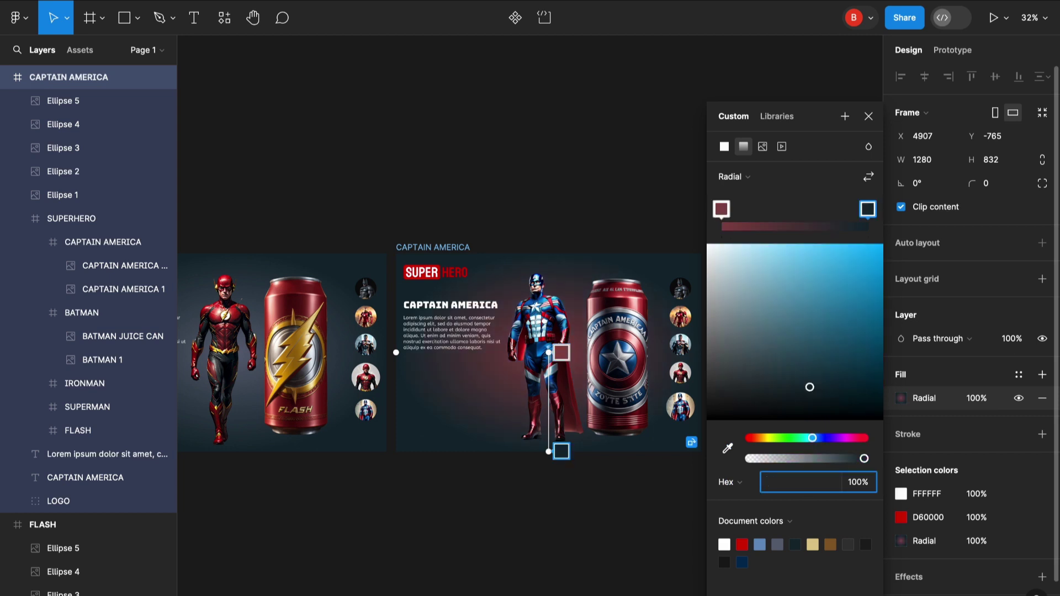
{"action": "key", "text": "Return"}
{"action": "left_click", "coordinate": [746, 147]}
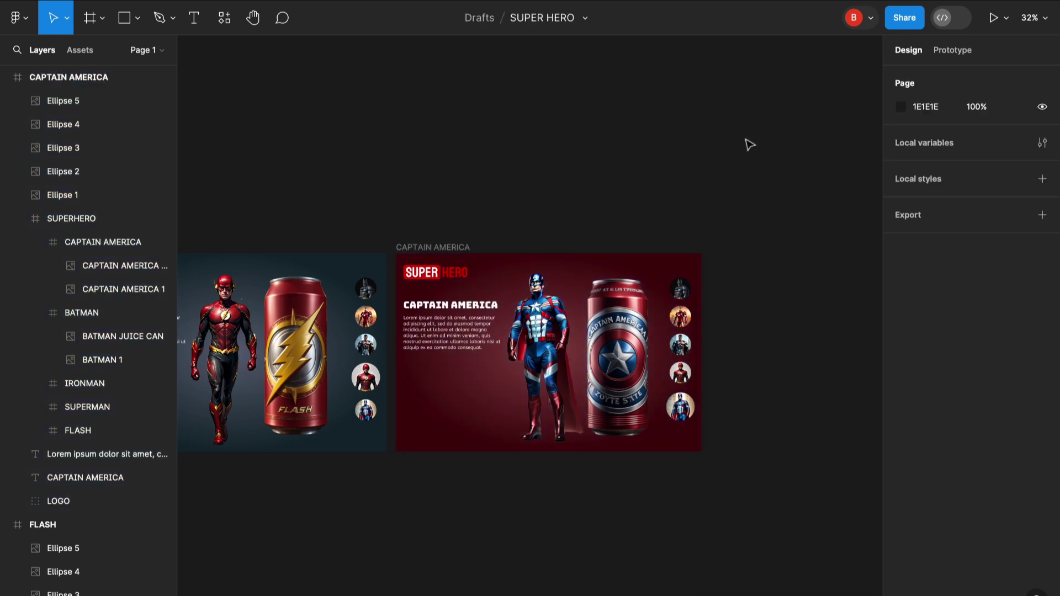
Look over the hero page variants for matching backgrounds, artwork and highlighted thumbnails, ending at the BATMAN page
{"action": "scroll", "coordinate": [688, 178], "scroll_direction": "up", "scroll_amount": 4}
{"action": "scroll", "coordinate": [687, 177], "scroll_direction": "down", "scroll_amount": 3}
{"action": "scroll", "coordinate": [688, 177], "scroll_direction": "left", "scroll_amount": 15}
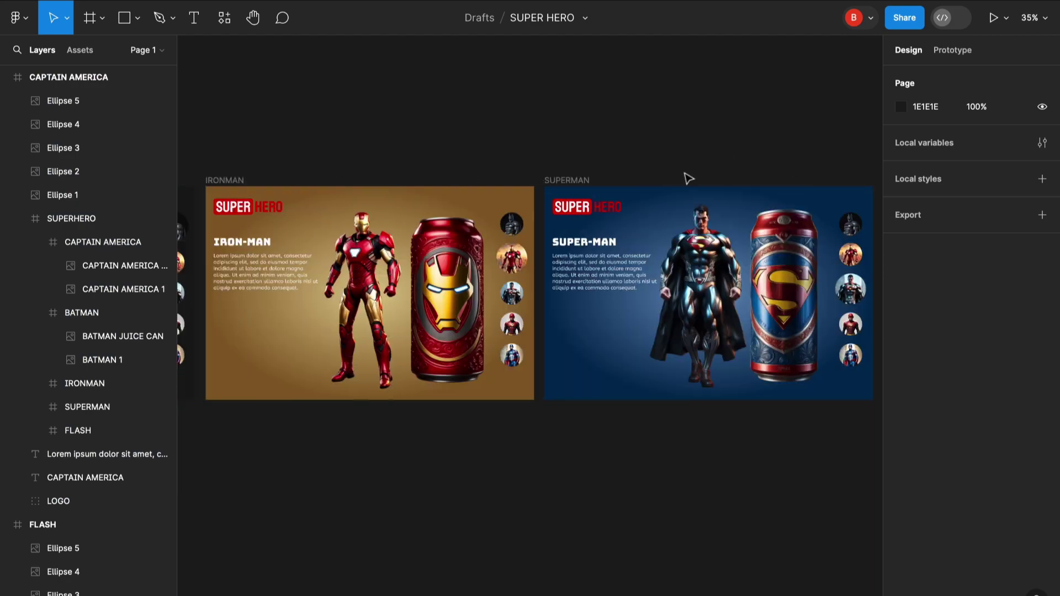
{"action": "scroll", "coordinate": [600, 197], "scroll_direction": "up", "scroll_amount": 2}
{"action": "scroll", "coordinate": [600, 197], "scroll_direction": "up", "scroll_amount": 2}
{"action": "scroll", "coordinate": [601, 197], "scroll_direction": "right", "scroll_amount": 20}
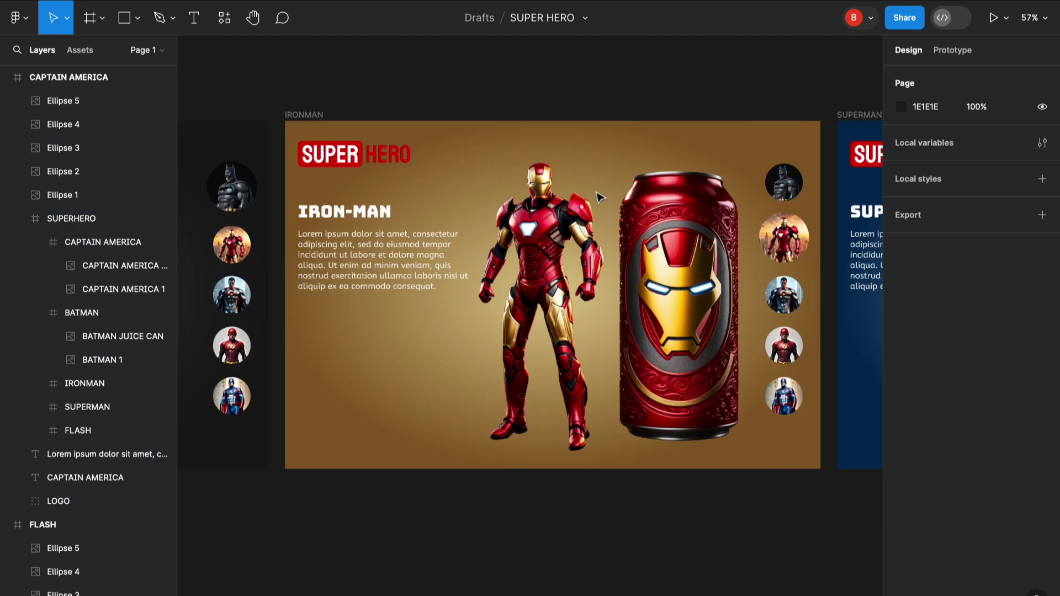
{"action": "scroll", "coordinate": [600, 196], "scroll_direction": "right", "scroll_amount": 15}
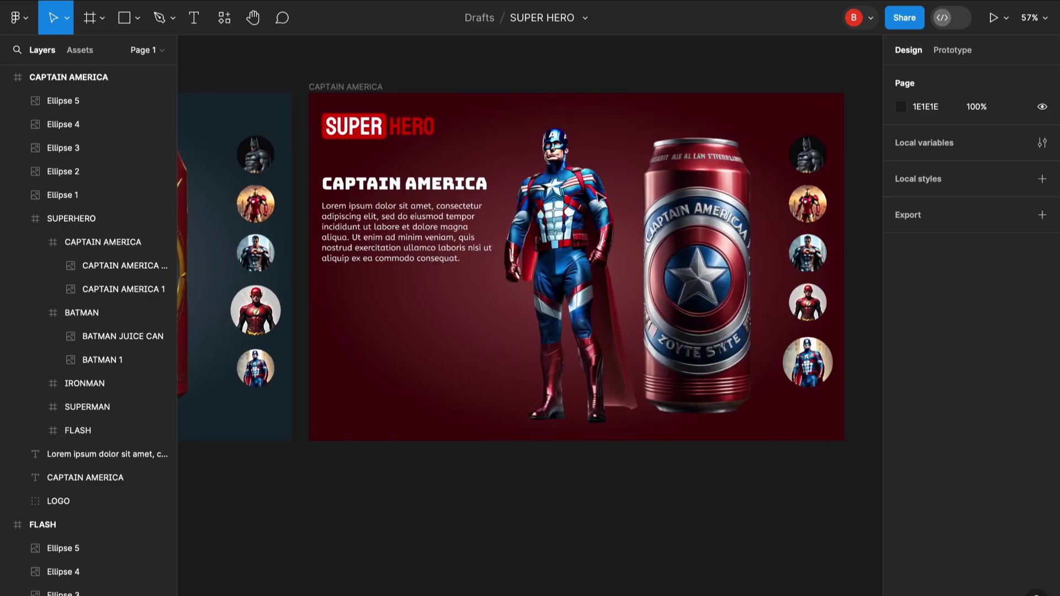
{"action": "scroll", "coordinate": [599, 196], "scroll_direction": "left", "scroll_amount": 20}
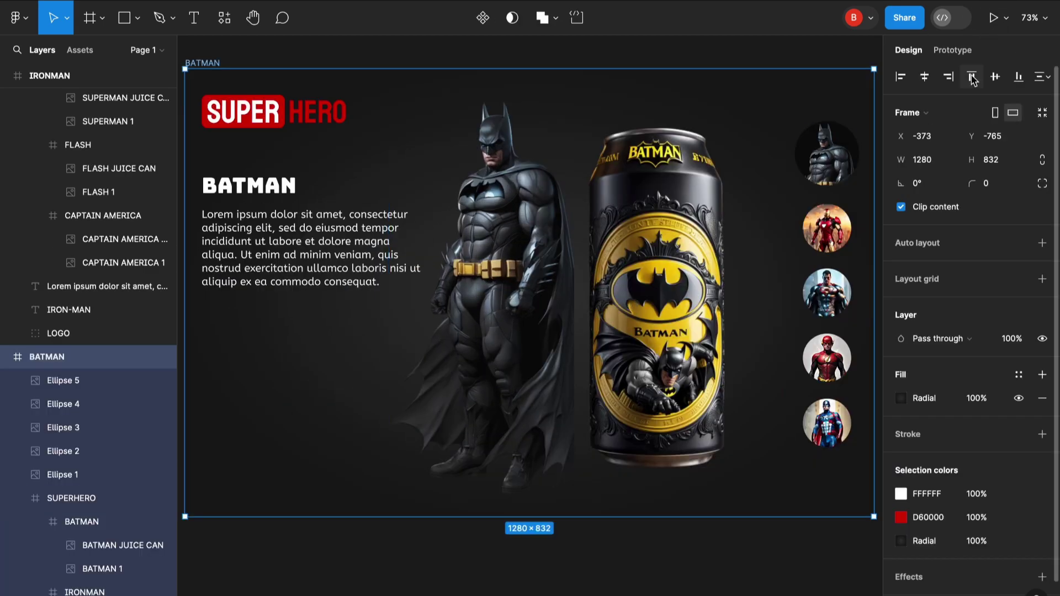
Link the BATMAN page's Iron Man thumbnail to the IRONMAN page on click, using Smart animate with Slow easing at 900 ms
{"action": "left_click", "coordinate": [959, 50]}
{"action": "scroll", "coordinate": [781, 265], "scroll_direction": "right", "scroll_amount": 10}
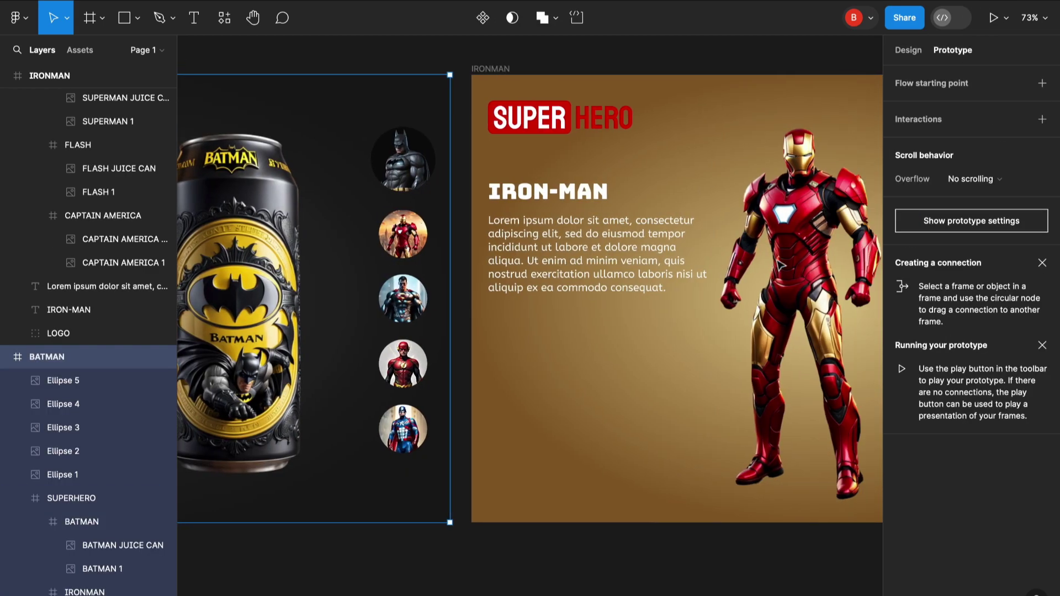
{"action": "left_click", "coordinate": [83, 451]}
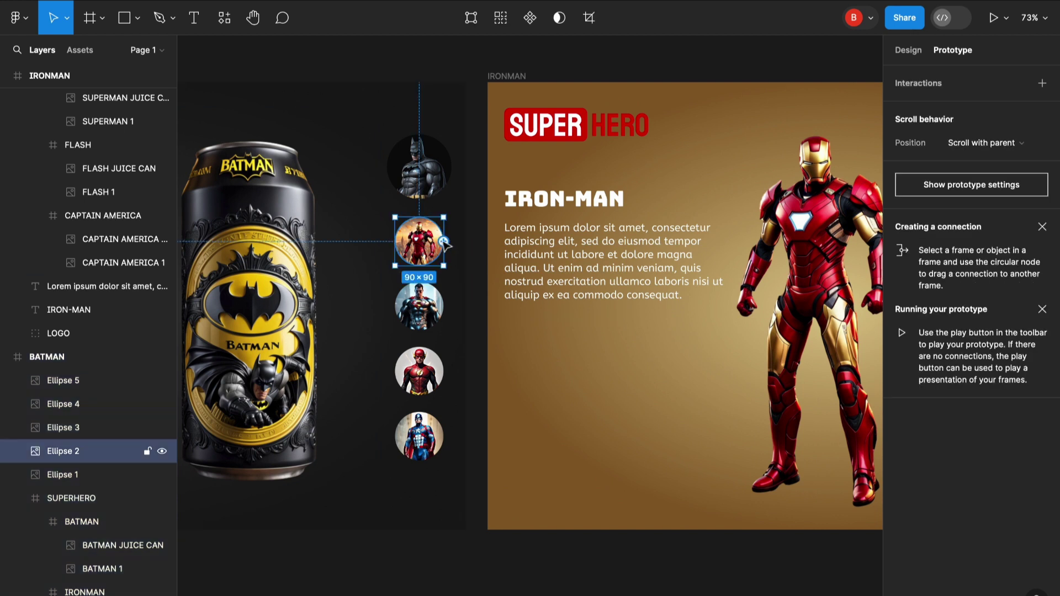
{"action": "left_click_drag", "start_coordinate": [444, 243], "coordinate": [519, 252]}
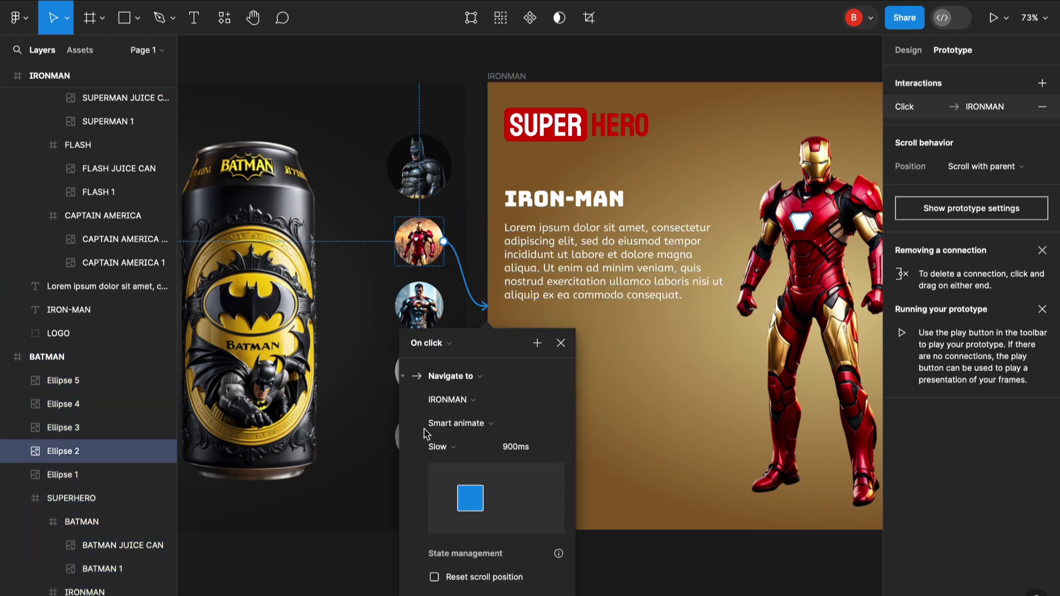
{"action": "left_click", "coordinate": [471, 425]}
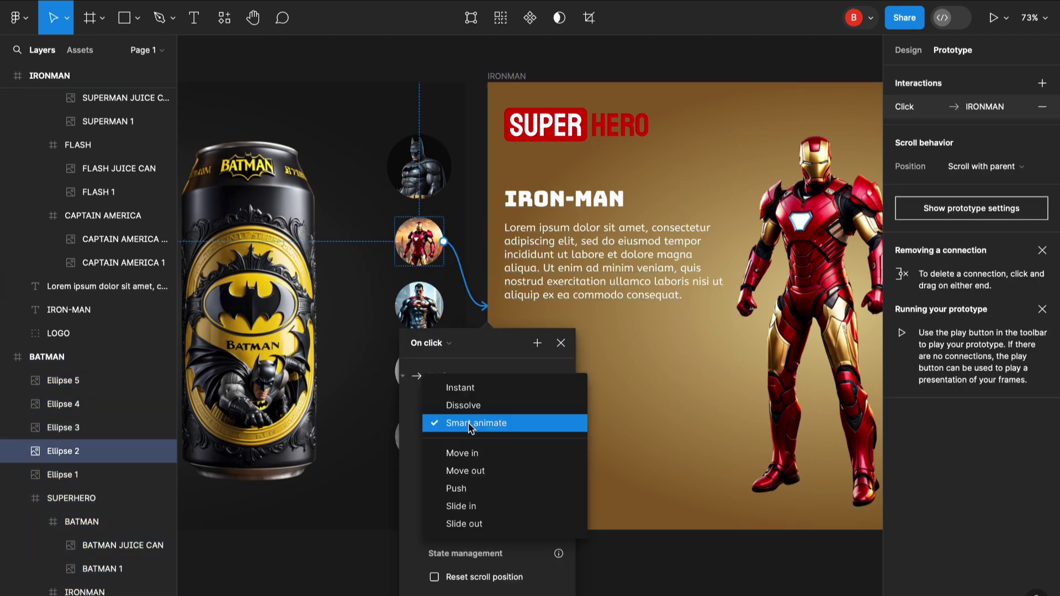
{"action": "left_click", "coordinate": [474, 430]}
{"action": "left_click", "coordinate": [442, 445]}
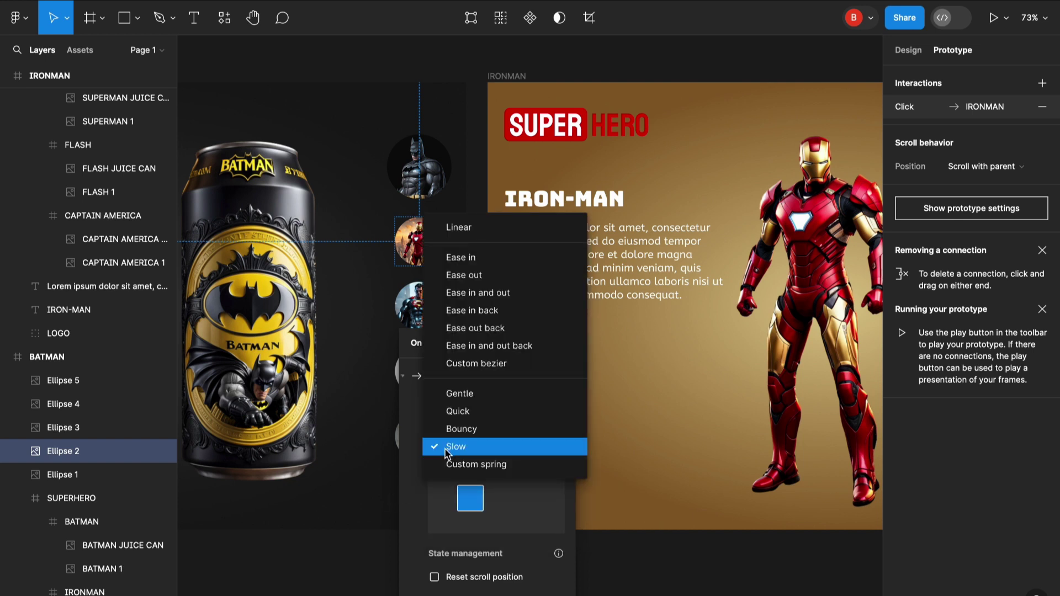
{"action": "left_click", "coordinate": [496, 441]}
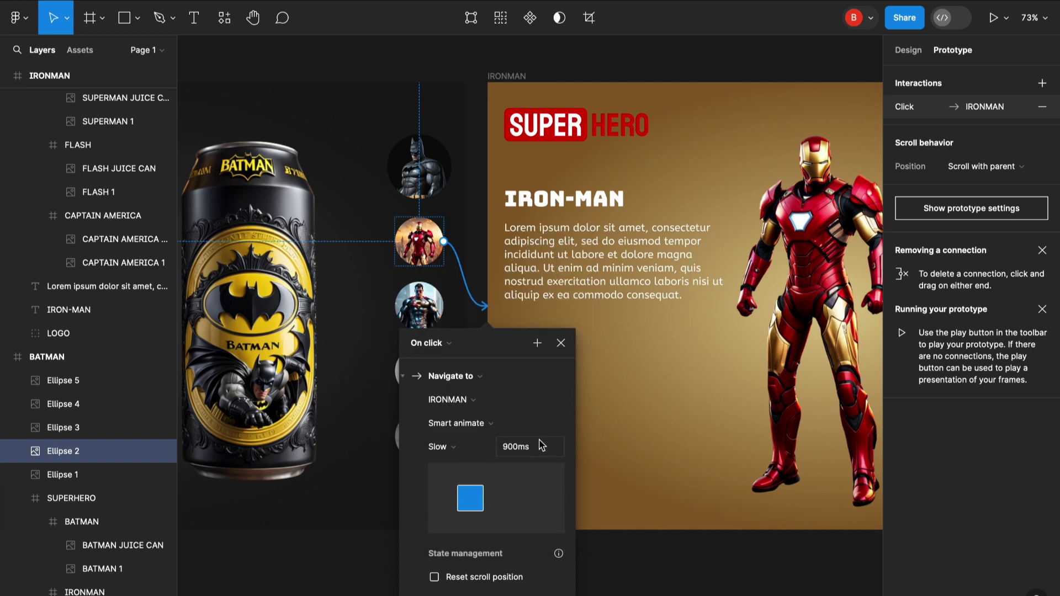
{"action": "left_click", "coordinate": [371, 496]}
Add a prototype connection from the BATMAN page's Superman thumbnail to the SUPERMAN page
{"action": "scroll", "coordinate": [484, 317], "scroll_direction": "down", "scroll_amount": 5}
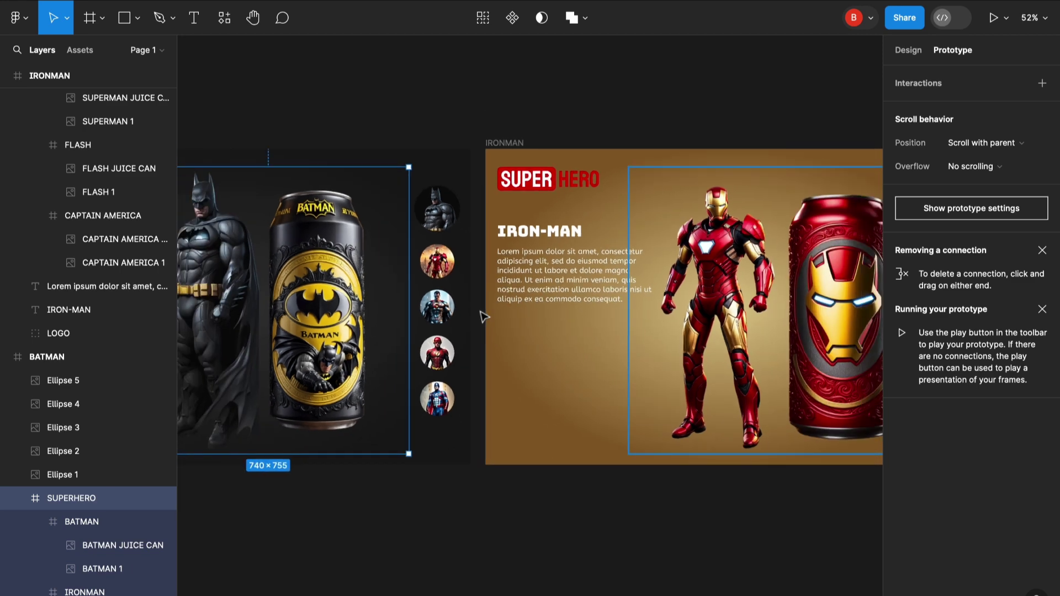
{"action": "left_click", "coordinate": [371, 320]}
{"action": "scroll", "coordinate": [331, 354], "scroll_direction": "down", "scroll_amount": 1}
{"action": "scroll", "coordinate": [331, 354], "scroll_direction": "right", "scroll_amount": 2}
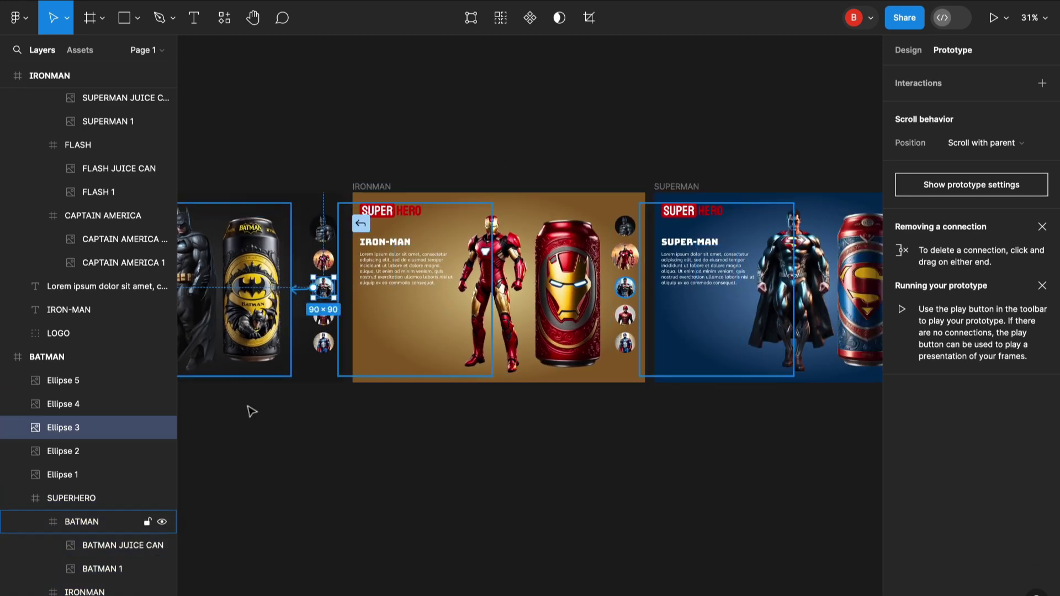
{"action": "left_click_drag", "start_coordinate": [334, 287], "coordinate": [710, 355]}
Connect the BATMAN page's Flash thumbnail to the FLASH page and its Captain America thumbnail to the CAPTAIN AMERICA page
{"action": "left_click", "coordinate": [324, 323]}
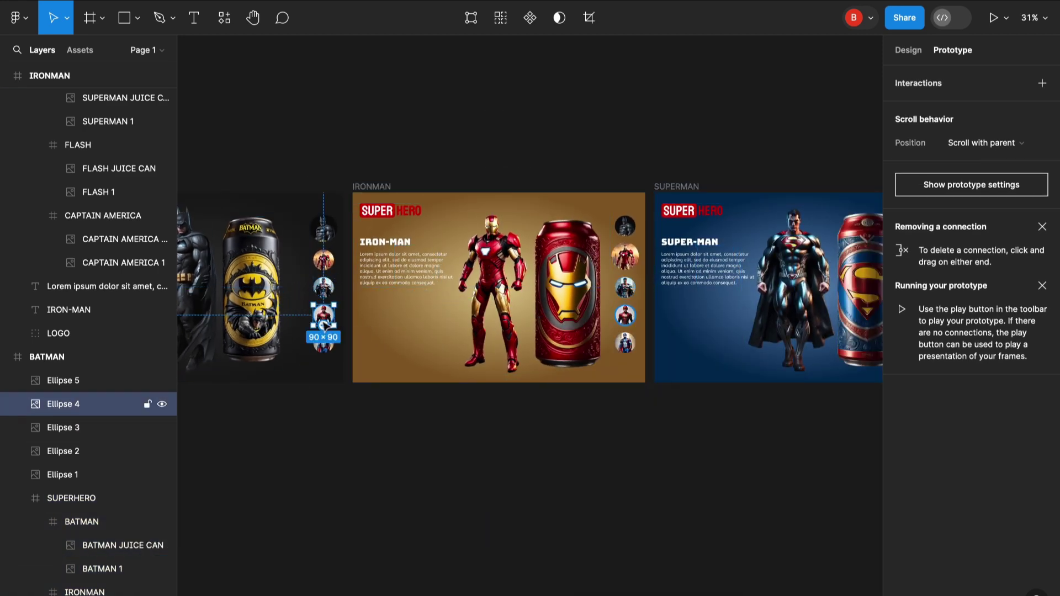
{"action": "left_click_drag", "start_coordinate": [335, 319], "coordinate": [681, 365]}
{"action": "scroll", "coordinate": [543, 478], "scroll_direction": "left", "scroll_amount": 10}
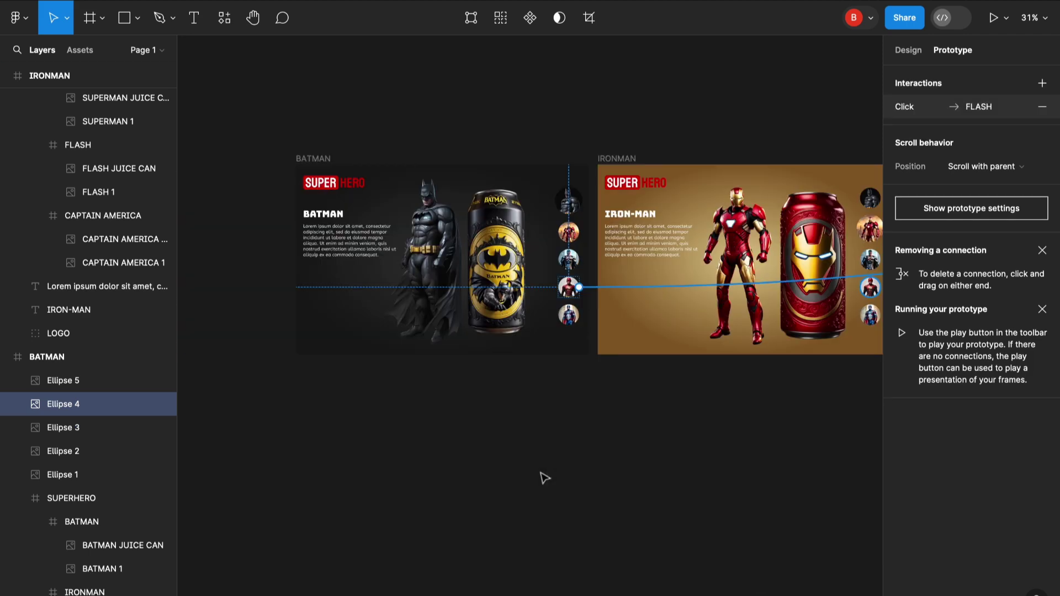
{"action": "left_click", "coordinate": [571, 316]}
{"action": "left_click_drag", "start_coordinate": [579, 315], "coordinate": [710, 260]}
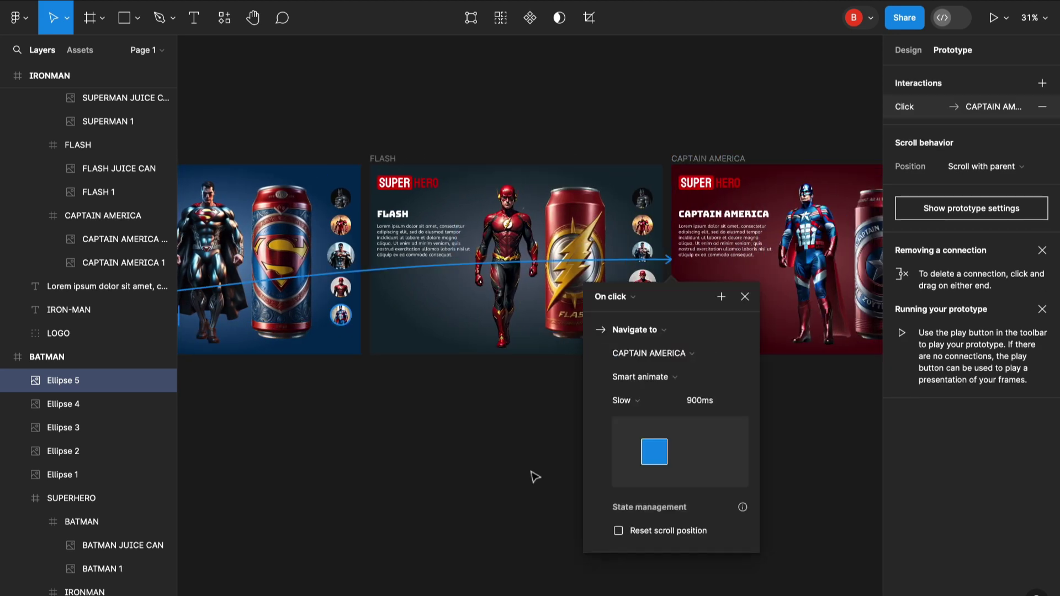
{"action": "left_click", "coordinate": [485, 490]}
Connect the IRONMAN page's Batman, Superman, Flash and Captain America thumbnails to their matching pages
{"action": "scroll", "coordinate": [484, 490], "scroll_direction": "left", "scroll_amount": 10}
{"action": "scroll", "coordinate": [485, 490], "scroll_direction": "right", "scroll_amount": 1}
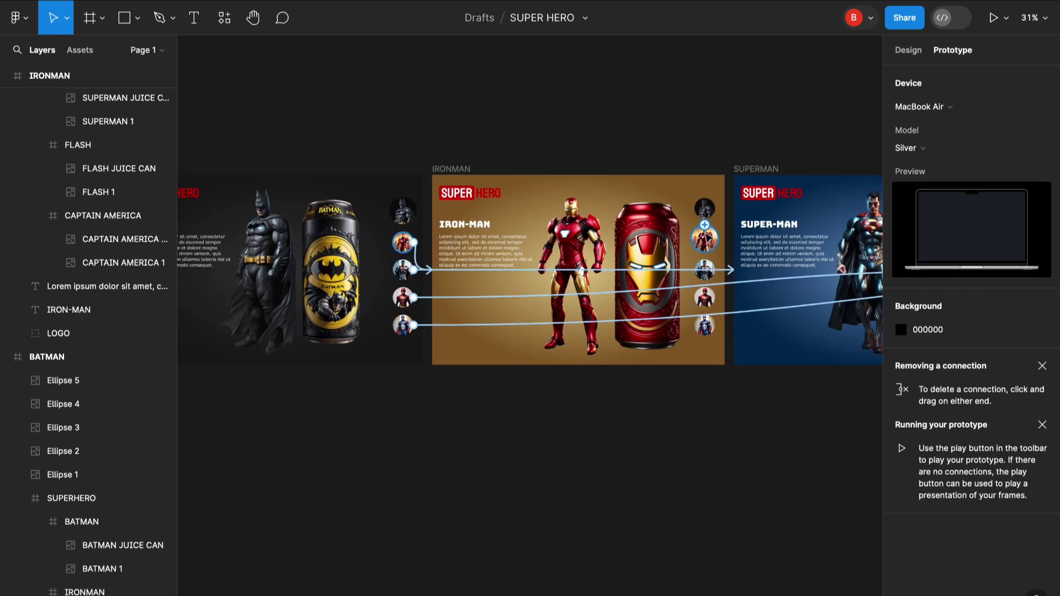
{"action": "left_click", "coordinate": [705, 208]}
{"action": "left_click_drag", "start_coordinate": [695, 209], "coordinate": [370, 233]}
{"action": "left_click", "coordinate": [706, 270]}
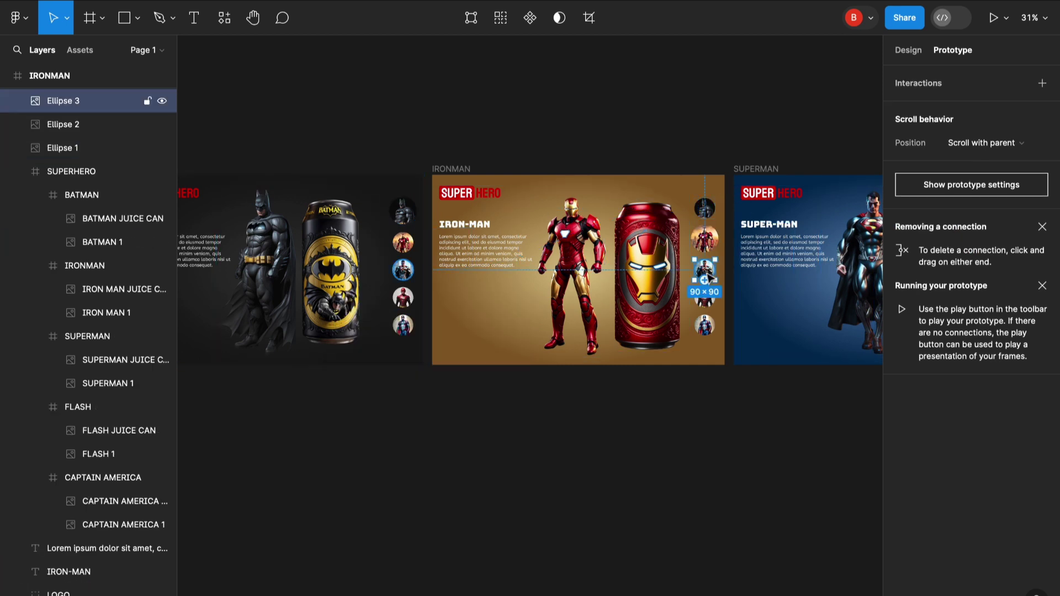
{"action": "left_click_drag", "start_coordinate": [758, 277], "coordinate": [821, 286]}
{"action": "left_click", "coordinate": [581, 442]}
{"action": "left_click", "coordinate": [705, 297]}
{"action": "left_click", "coordinate": [480, 448]}
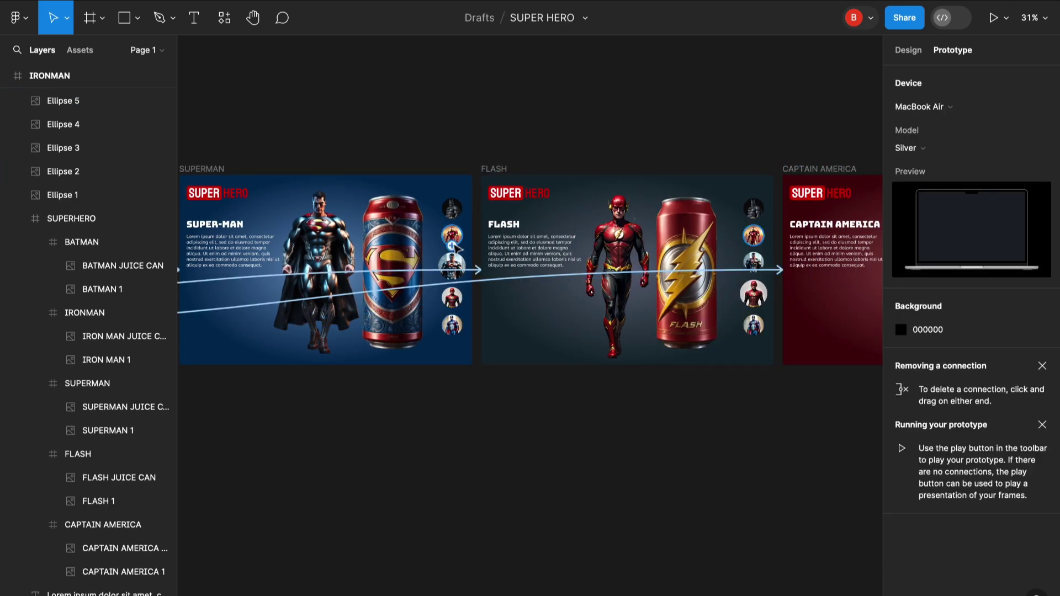
Connect the SUPERMAN page's Batman thumbnail to the BATMAN page and its Iron Man thumbnail to the IRONMAN page
{"action": "scroll", "coordinate": [455, 244], "scroll_direction": "left", "scroll_amount": 4}
{"action": "left_click", "coordinate": [680, 203]}
{"action": "left_click_drag", "start_coordinate": [670, 203], "coordinate": [258, 225]}
{"action": "left_click", "coordinate": [870, 227]}
{"action": "left_click_drag", "start_coordinate": [855, 230], "coordinate": [551, 261]}
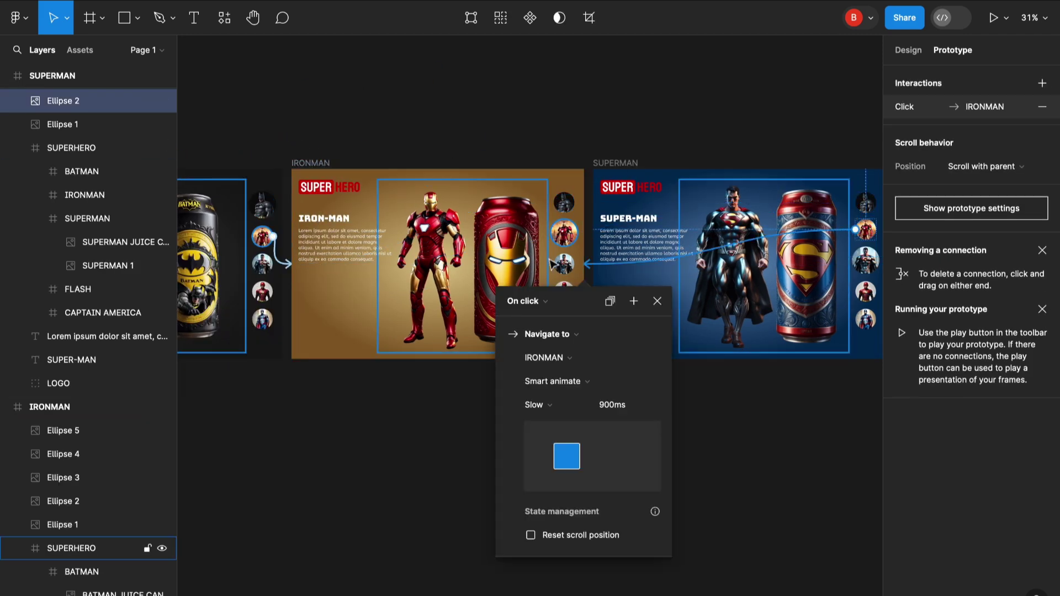
Connect the SUPERMAN page's Flash thumbnail to the FLASH page and its Captain America thumbnail to the CAPTAIN AMERICA page
{"action": "scroll", "coordinate": [786, 464], "scroll_direction": "right", "scroll_amount": 4}
{"action": "left_click", "coordinate": [676, 298]}
{"action": "left_click_drag", "start_coordinate": [687, 298], "coordinate": [741, 304]}
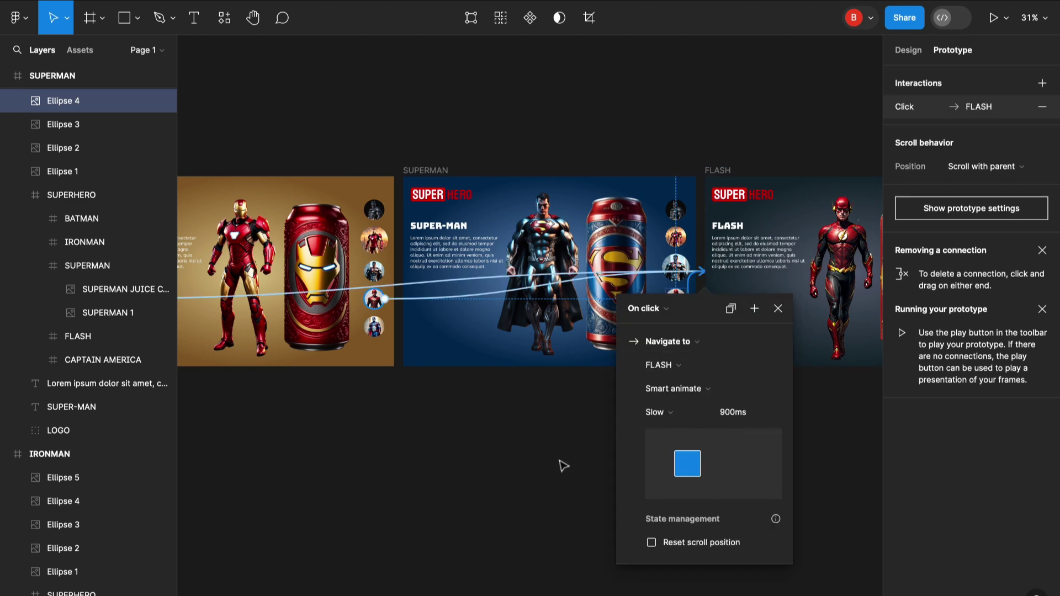
{"action": "left_click", "coordinate": [560, 462]}
{"action": "scroll", "coordinate": [577, 384], "scroll_direction": "right", "scroll_amount": 2}
{"action": "left_click", "coordinate": [593, 338]}
{"action": "left_click_drag", "start_coordinate": [603, 338], "coordinate": [804, 306]}
{"action": "left_click", "coordinate": [433, 480]}
Connect the FLASH page's Batman thumbnail to the BATMAN page and its Iron Man thumbnail to the IRONMAN page
{"action": "left_click", "coordinate": [574, 222]}
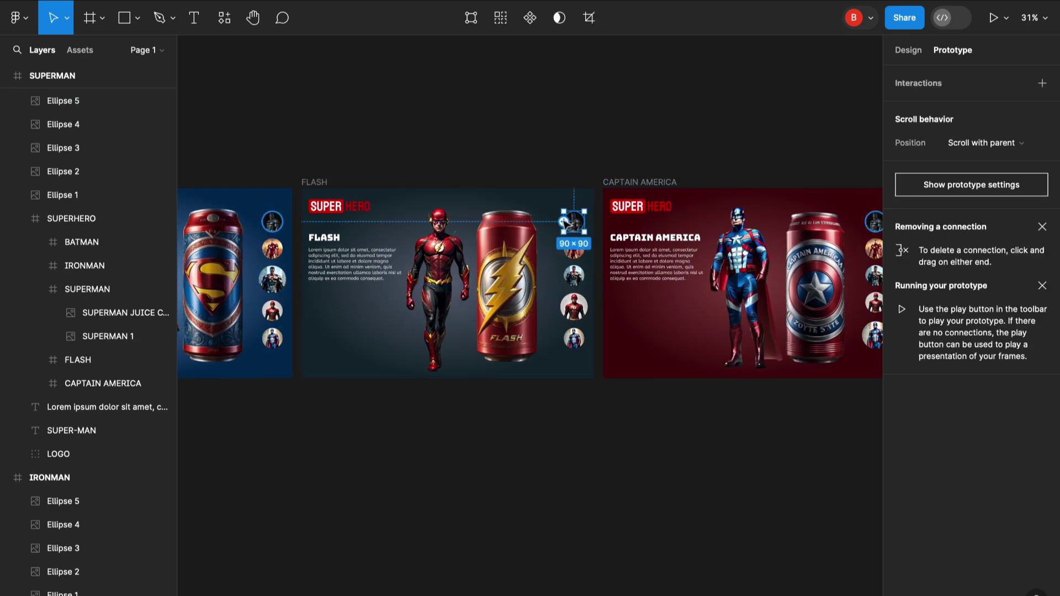
{"action": "left_click_drag", "start_coordinate": [565, 222], "coordinate": [217, 229]}
{"action": "left_click", "coordinate": [690, 495]}
{"action": "scroll", "coordinate": [693, 497], "scroll_direction": "right", "scroll_amount": 8}
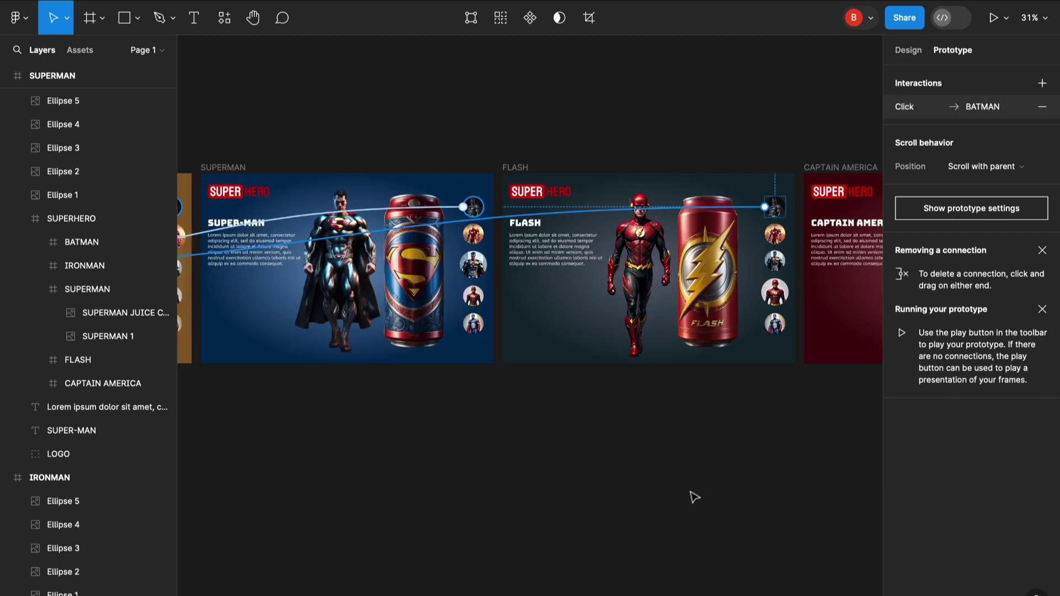
{"action": "scroll", "coordinate": [695, 497], "scroll_direction": "left", "scroll_amount": 1}
{"action": "left_click", "coordinate": [776, 235]}
{"action": "left_click_drag", "start_coordinate": [173, 114], "coordinate": [375, 282]}
Connect the FLASH page's Superman thumbnail to the SUPERMAN page and its Captain America thumbnail to the CAPTAIN AMERICA page
{"action": "scroll", "coordinate": [773, 411], "scroll_direction": "right", "scroll_amount": 6}
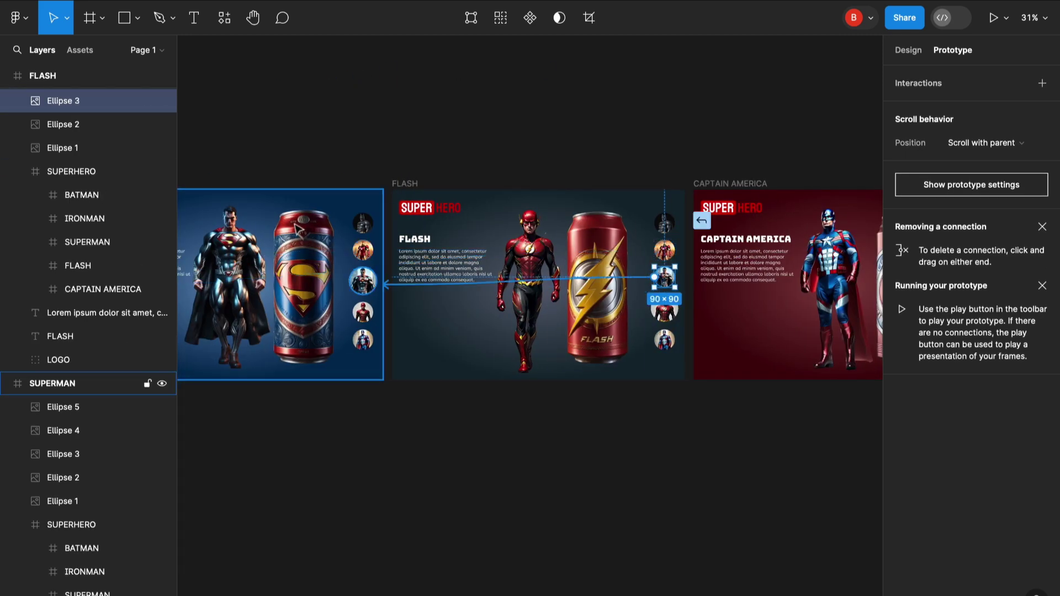
{"action": "left_click_drag", "start_coordinate": [299, 229], "coordinate": [298, 230]}
{"action": "left_click", "coordinate": [665, 339]}
{"action": "left_click_drag", "start_coordinate": [742, 305], "coordinate": [742, 305]}
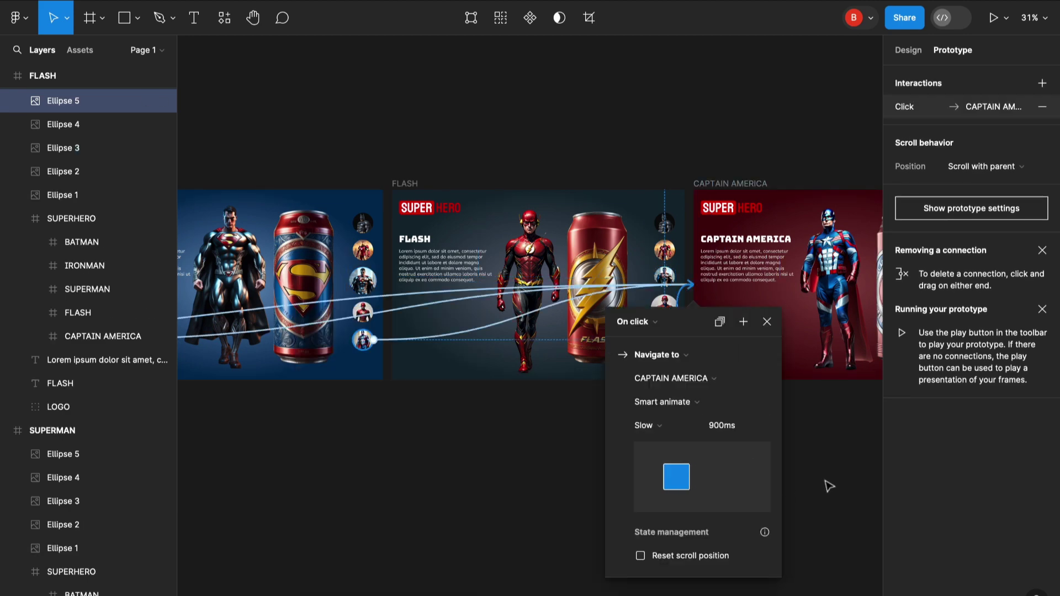
{"action": "left_click", "coordinate": [819, 171]}
Connect the CAPTAIN AMERICA page's Batman thumbnail to the BATMAN page and its Iron Man thumbnail to the IRONMAN page
{"action": "left_click_drag", "start_coordinate": [786, 211], "coordinate": [229, 223]}
{"action": "scroll", "coordinate": [694, 508], "scroll_direction": "right", "scroll_amount": 20}
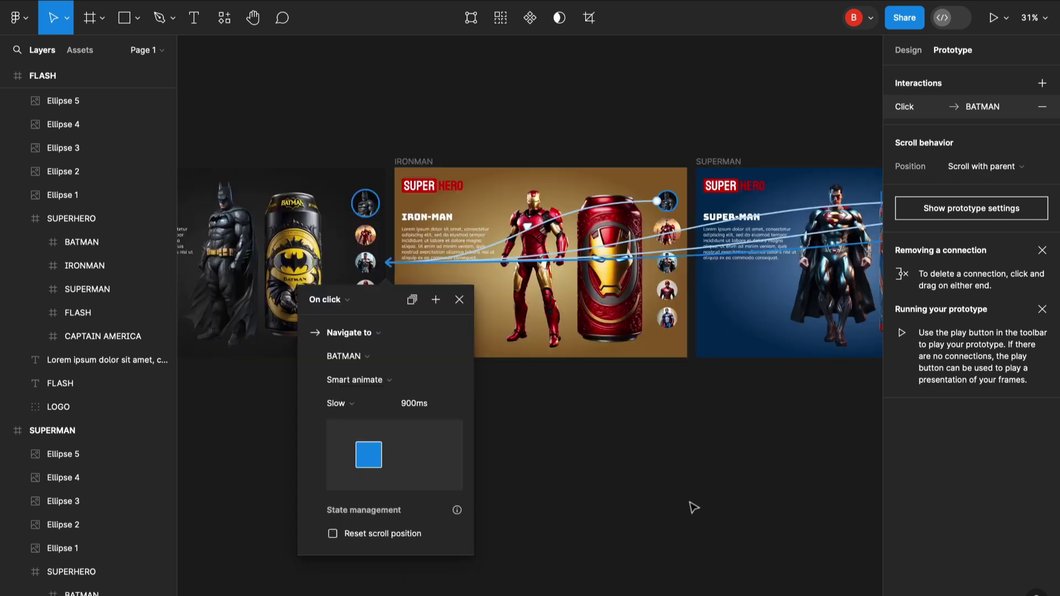
{"action": "scroll", "coordinate": [672, 445], "scroll_direction": "left", "scroll_amount": 1}
{"action": "left_click", "coordinate": [565, 221]}
{"action": "scroll", "coordinate": [565, 222], "scroll_direction": "left", "scroll_amount": 3}
{"action": "left_click_drag", "start_coordinate": [740, 275], "coordinate": [265, 236]}
{"action": "scroll", "coordinate": [611, 473], "scroll_direction": "right", "scroll_amount": 5}
{"action": "scroll", "coordinate": [662, 453], "scroll_direction": "right", "scroll_amount": 3}
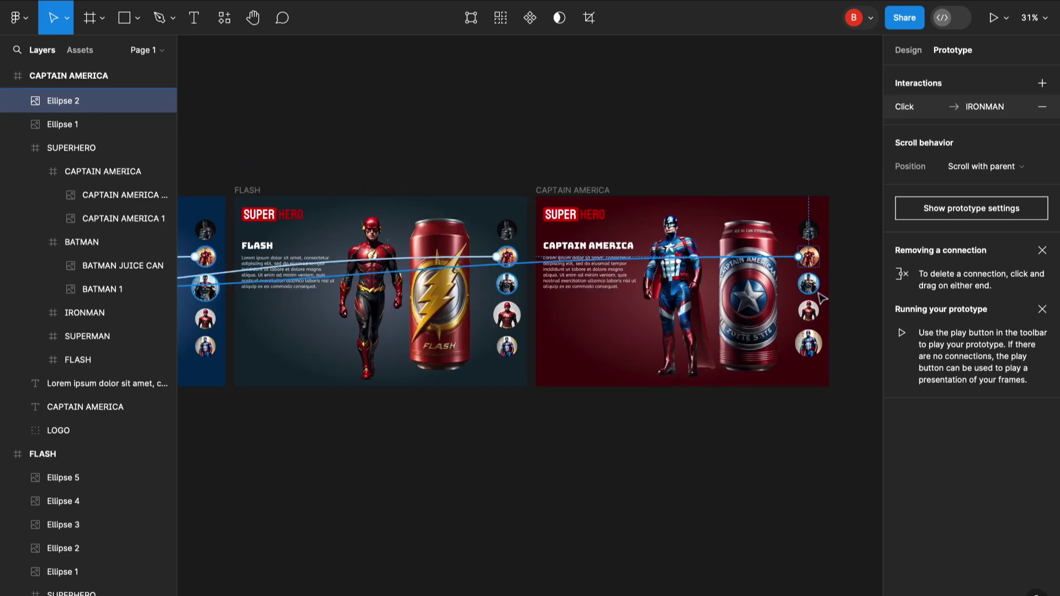
Connect the CAPTAIN AMERICA page's Superman thumbnail to the SUPERMAN page and its Flash thumbnail to the FLASH page
{"action": "left_click_drag", "start_coordinate": [798, 283], "coordinate": [217, 347]}
{"action": "scroll", "coordinate": [608, 491], "scroll_direction": "down", "scroll_amount": 3}
{"action": "scroll", "coordinate": [608, 491], "scroll_direction": "right", "scroll_amount": 5}
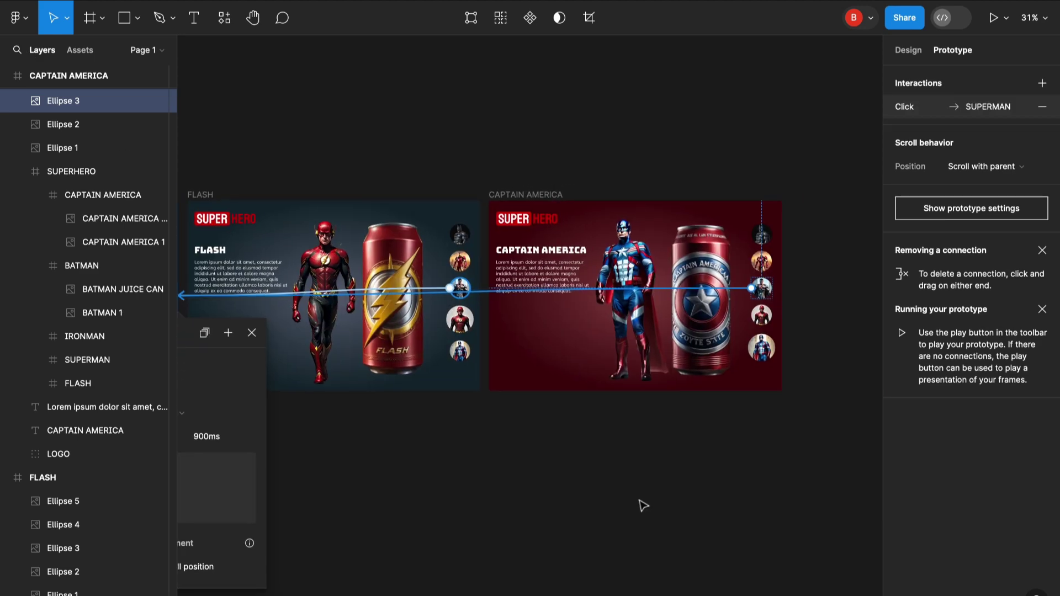
{"action": "left_click", "coordinate": [764, 322]}
{"action": "left_click_drag", "start_coordinate": [380, 256], "coordinate": [381, 258]}
{"action": "left_click", "coordinate": [654, 526]}
Present the prototype starting from the BATMAN page and show it full screen without the laptop device frame
{"action": "scroll", "coordinate": [653, 526], "scroll_direction": "left", "scroll_amount": 20}
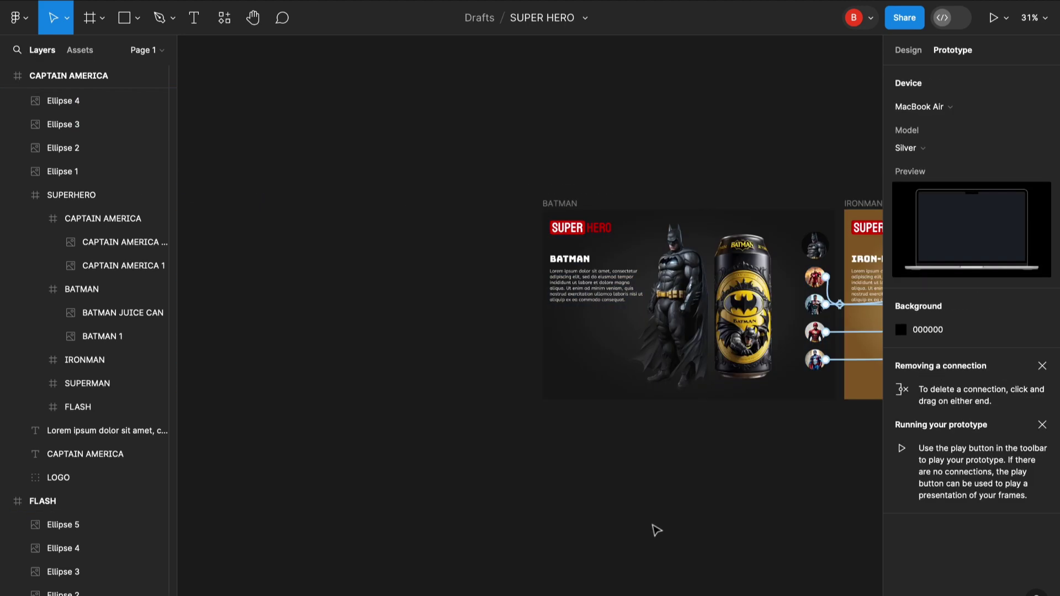
{"action": "left_click", "coordinate": [343, 201]}
{"action": "left_click", "coordinate": [994, 18]}
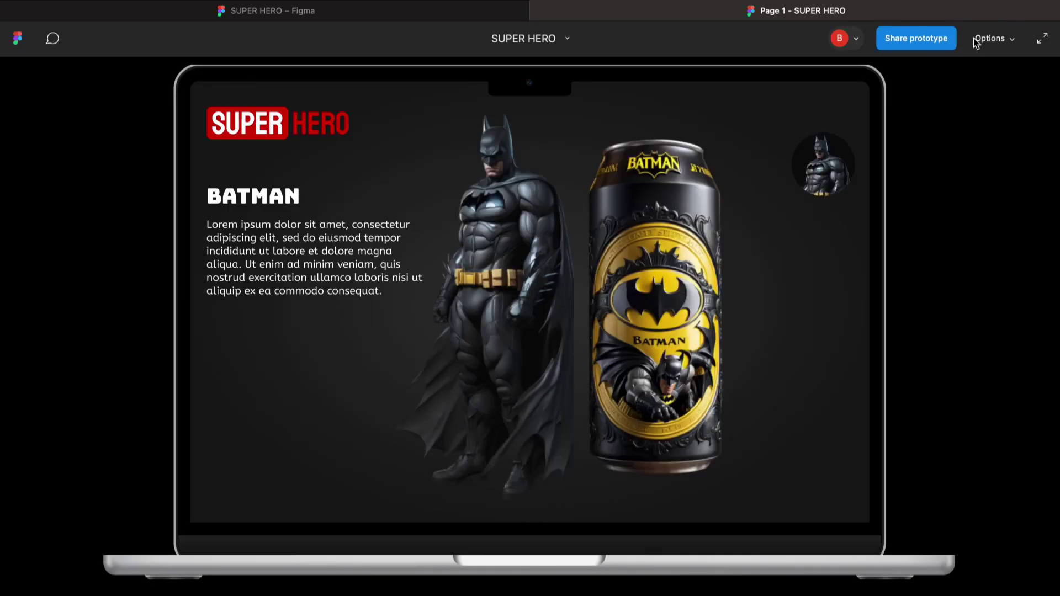
{"action": "left_click", "coordinate": [990, 42]}
{"action": "left_click", "coordinate": [992, 43]}
{"action": "left_click", "coordinate": [992, 42]}
{"action": "left_click", "coordinate": [961, 212]}
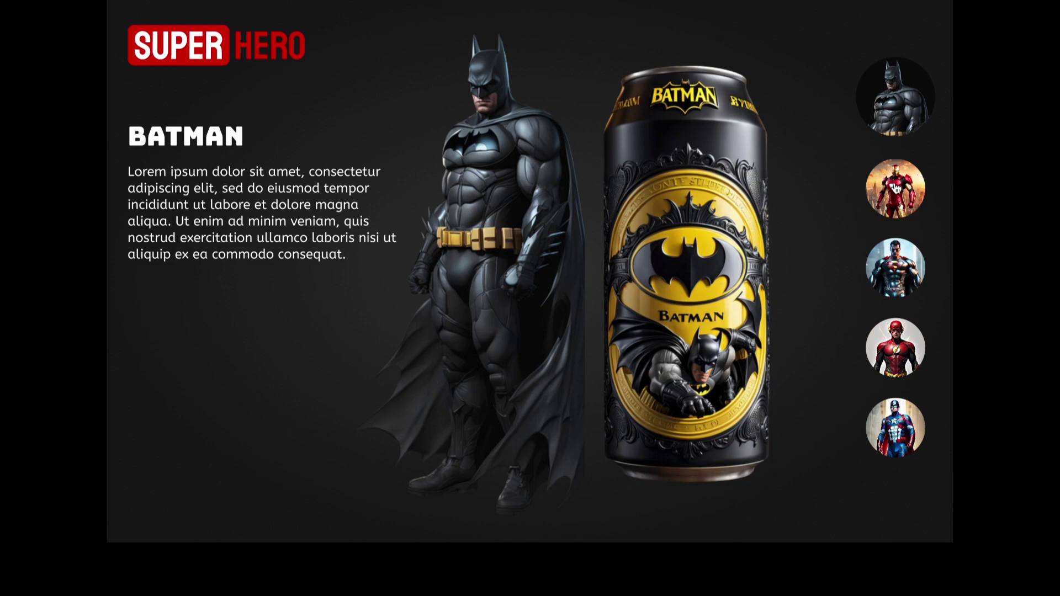
Test the thumbnail links in the running prototype, going from Iron Man through to Captain America and back up to Batman
{"action": "left_click", "coordinate": [896, 188]}
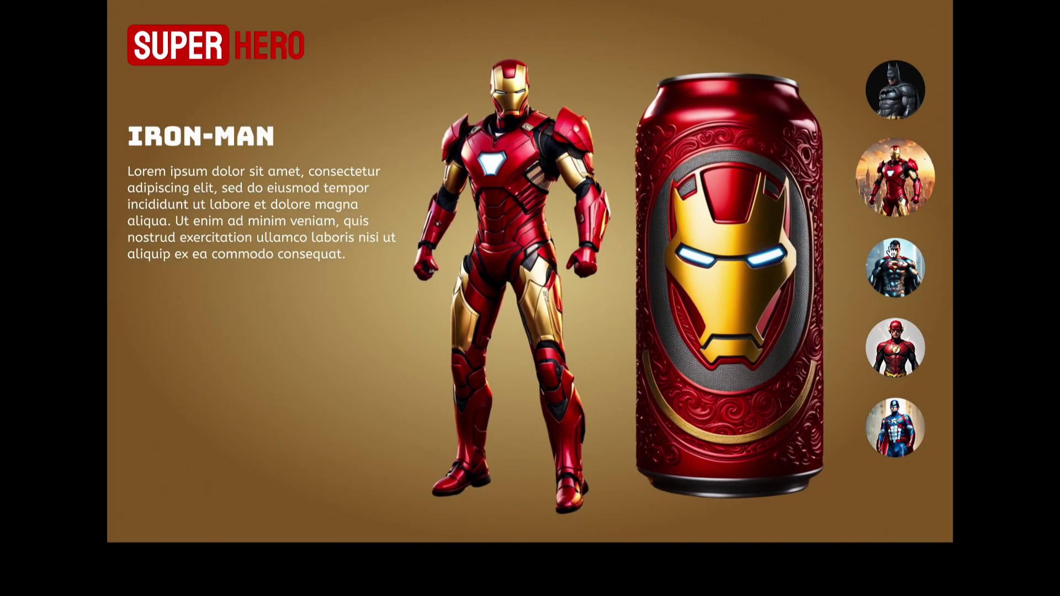
{"action": "left_click", "coordinate": [887, 270]}
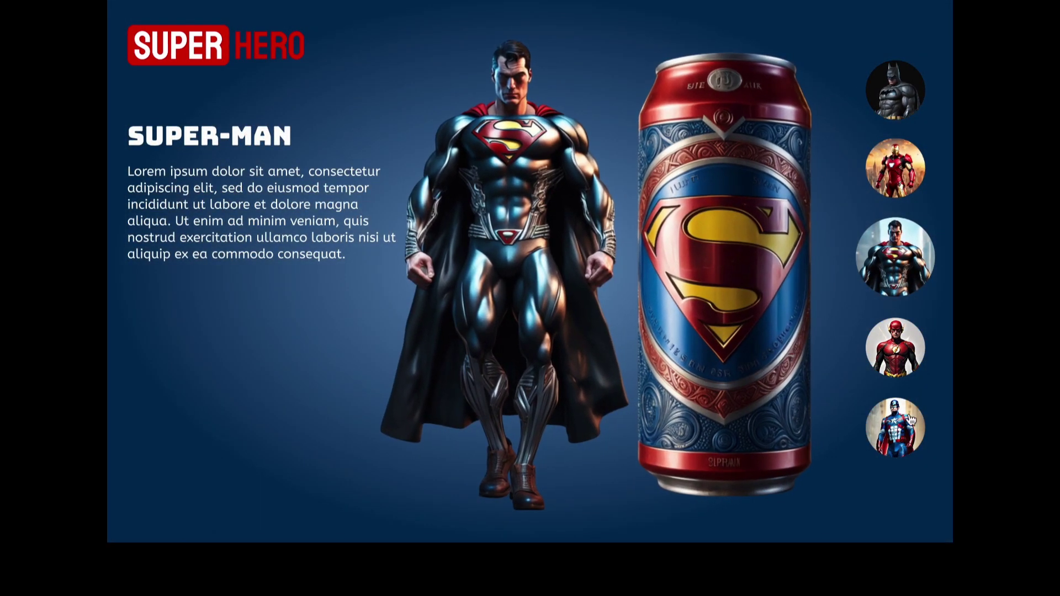
{"action": "left_click", "coordinate": [896, 365]}
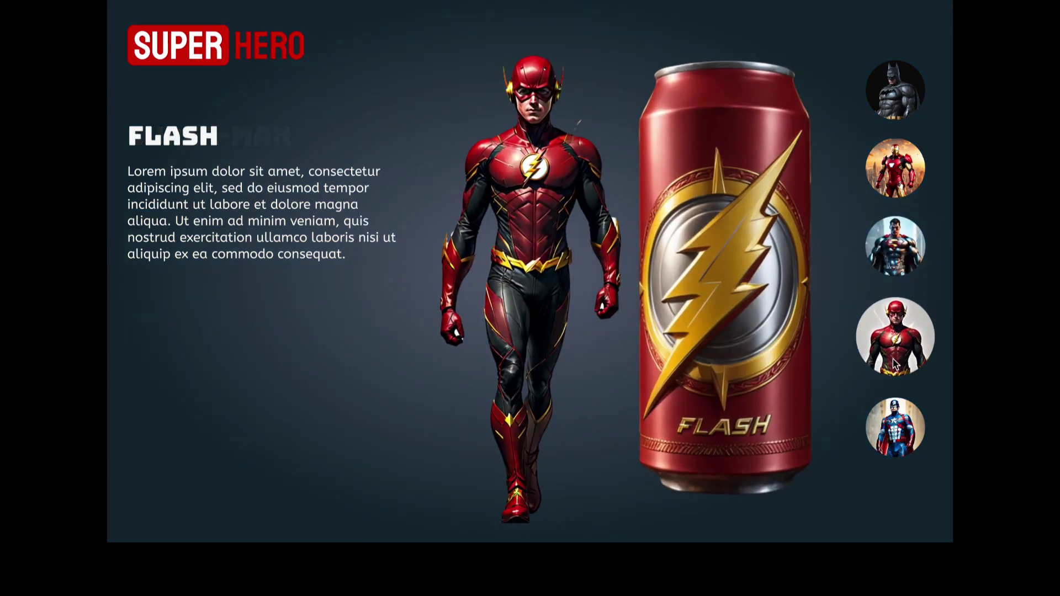
{"action": "left_click", "coordinate": [896, 424]}
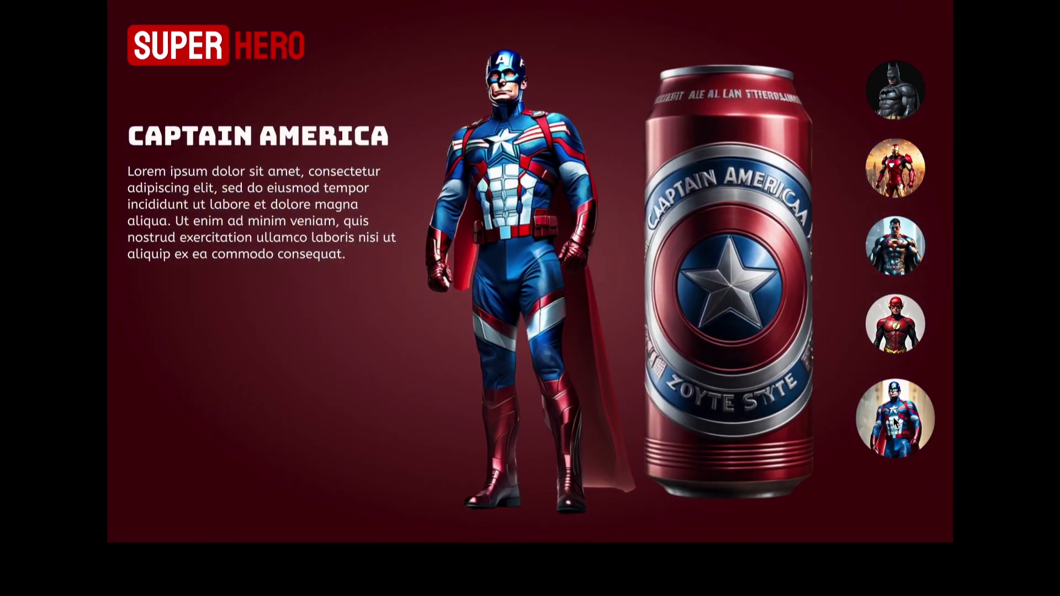
{"action": "left_click", "coordinate": [886, 317]}
{"action": "left_click", "coordinate": [886, 244]}
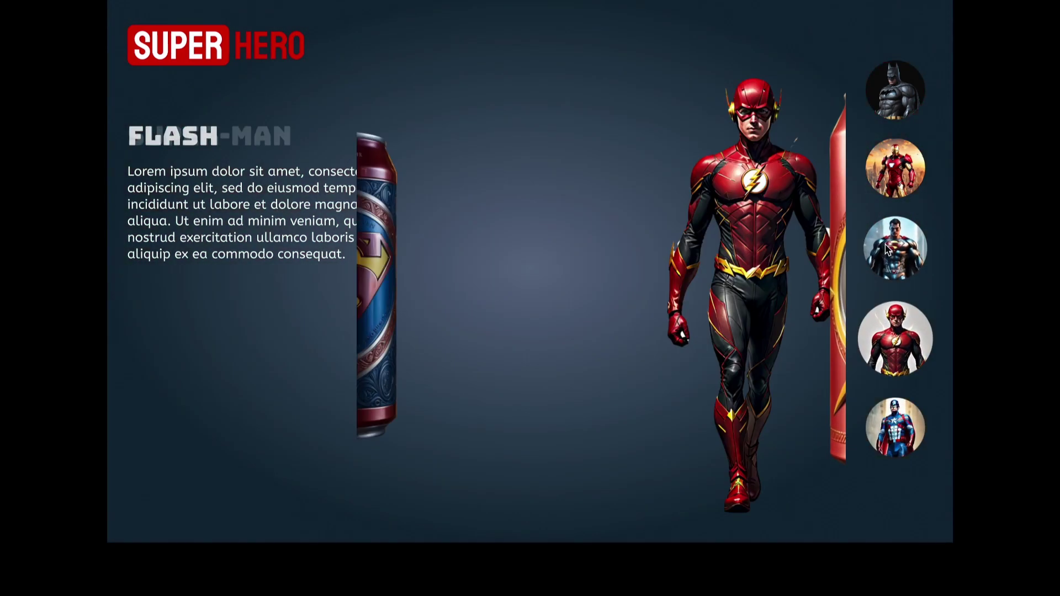
{"action": "left_click", "coordinate": [895, 169]}
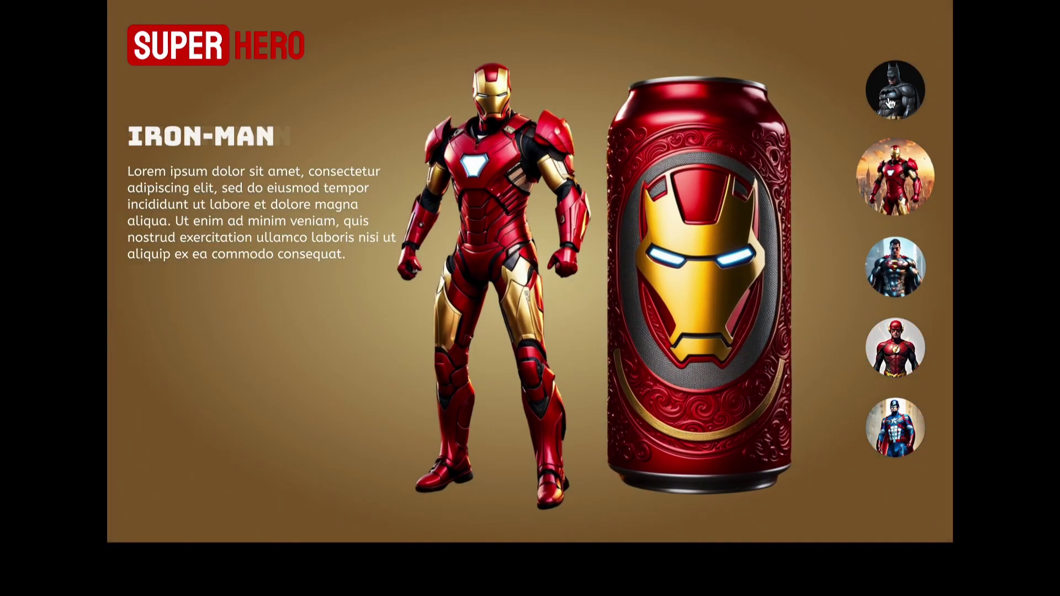
{"action": "left_click", "coordinate": [890, 101]}
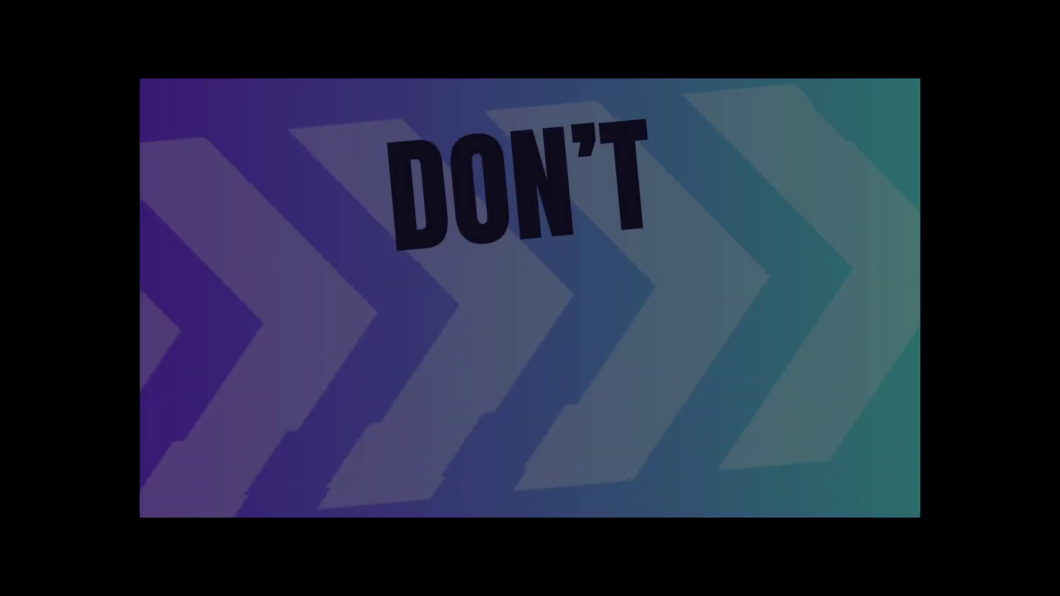